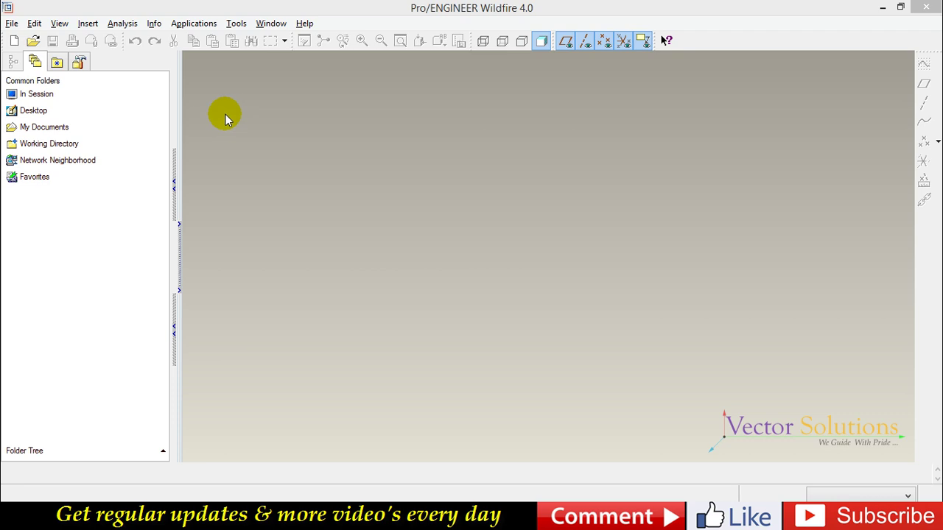
- Start a new Part/Solid file WATER-BOTTLE, skipping the default template in favour of mmns_part_solid
click(15, 41)
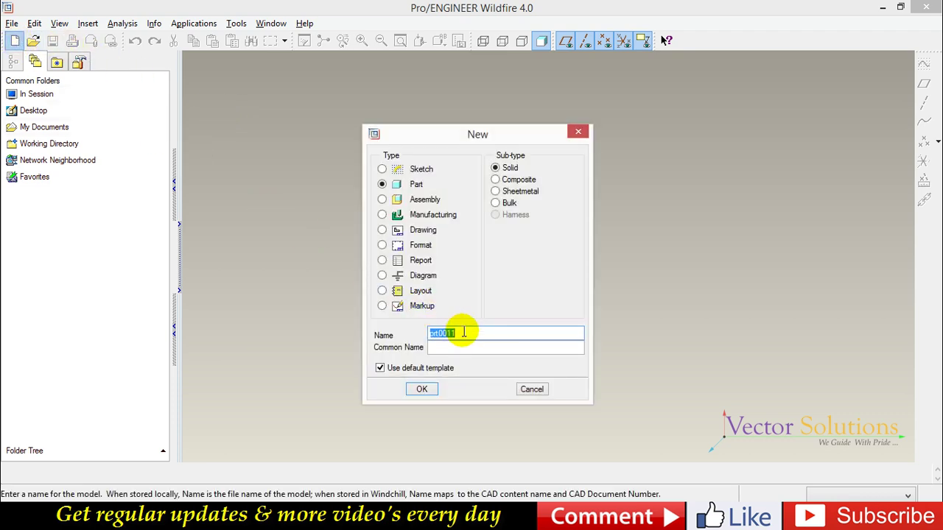
text(WATER-BOTTLE)
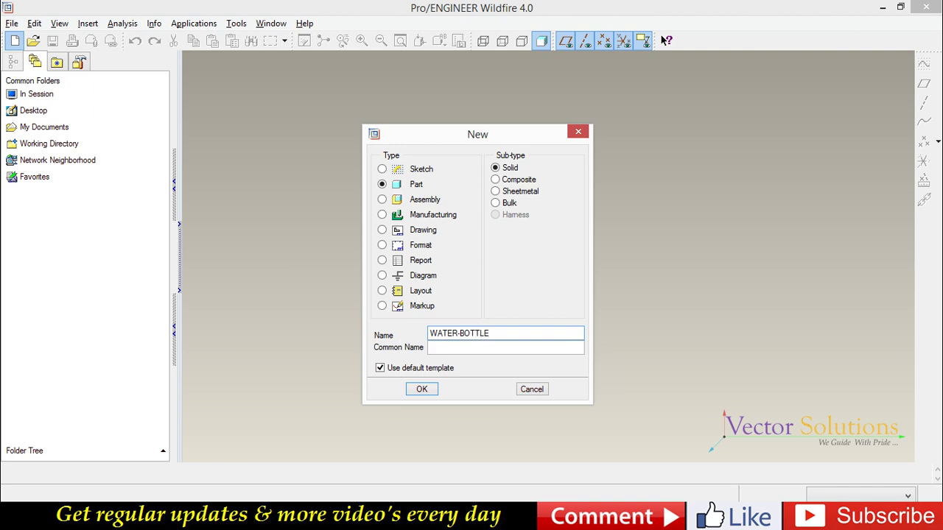
click(419, 389)
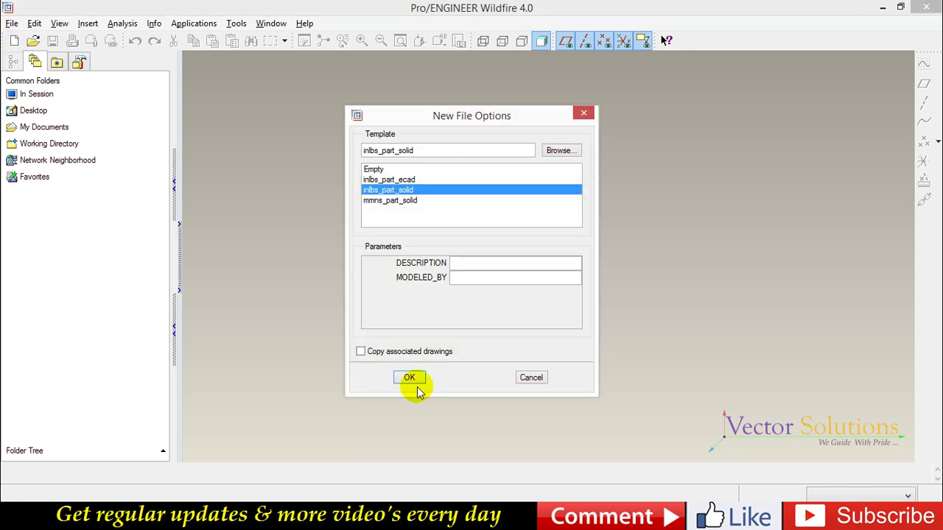
click(420, 202)
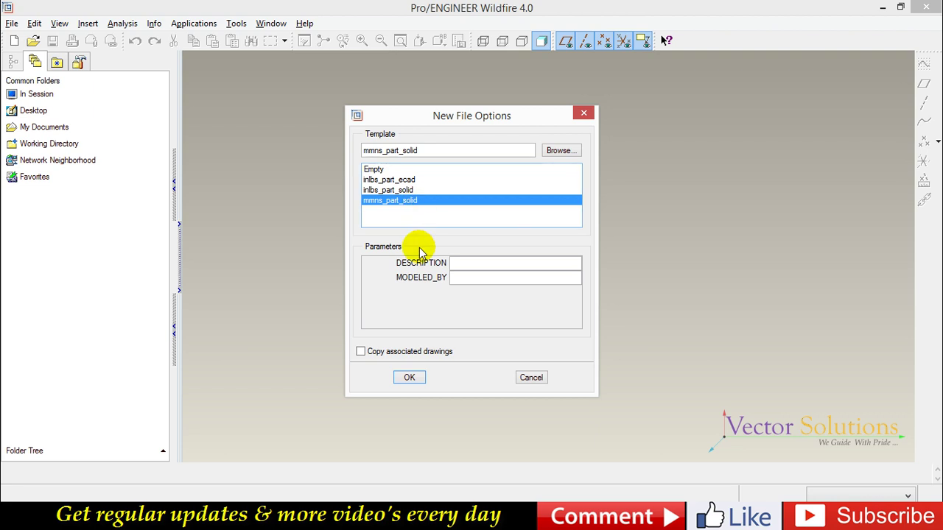
click(412, 378)
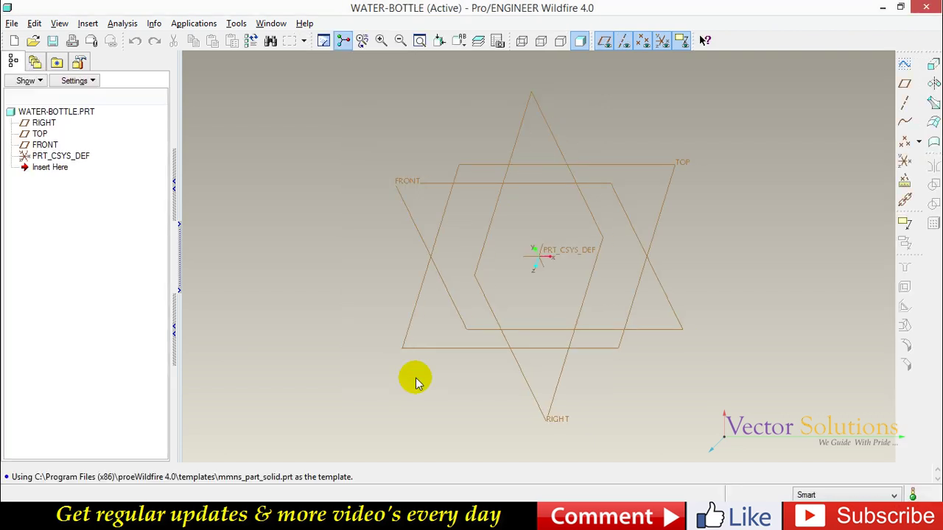
- Begin an extrude whose section is sketched on the TOP datum plane
click(934, 59)
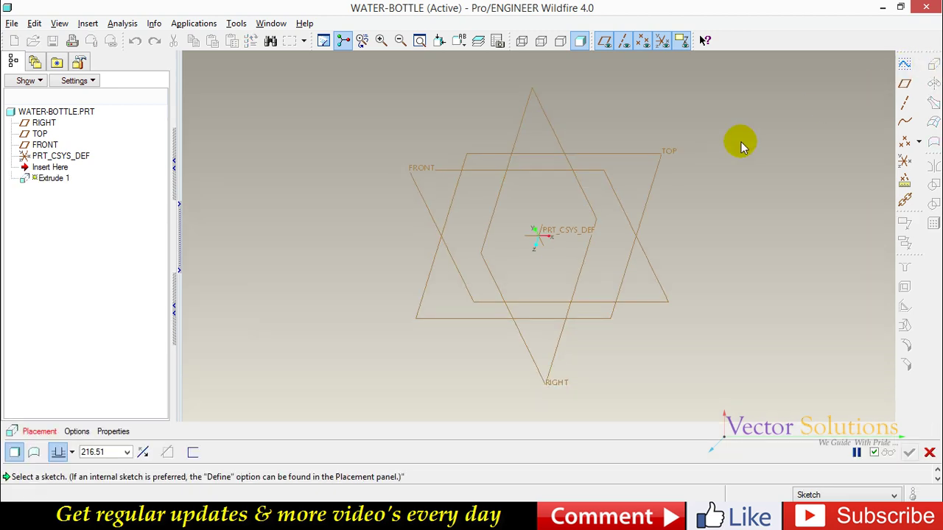
click(40, 431)
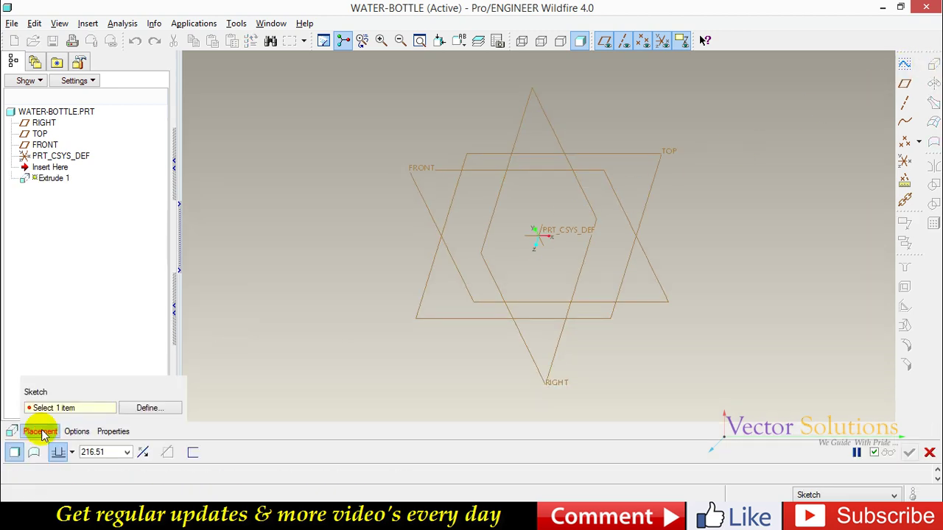
click(131, 408)
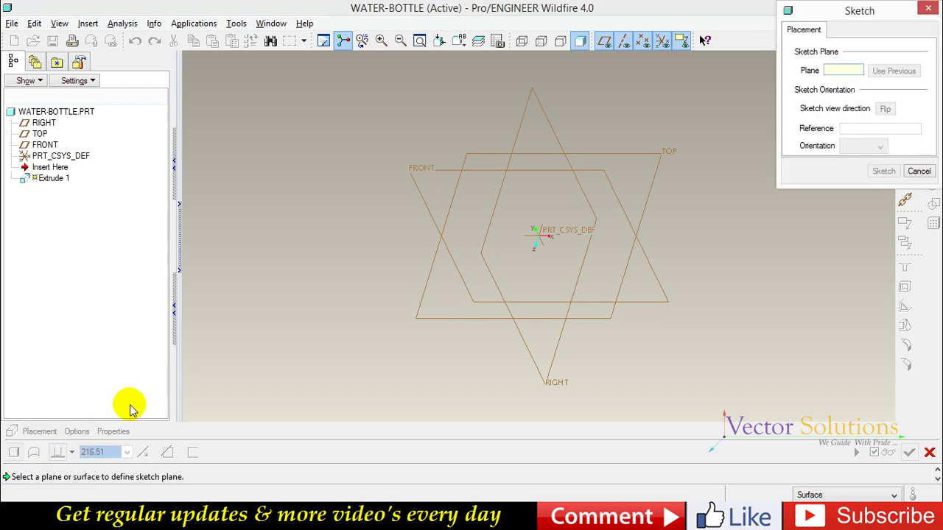
click(591, 154)
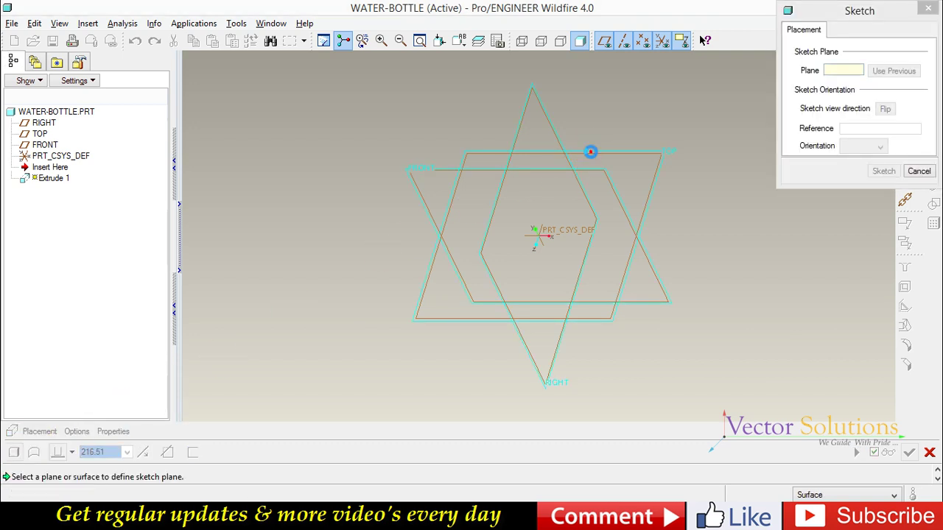
click(883, 171)
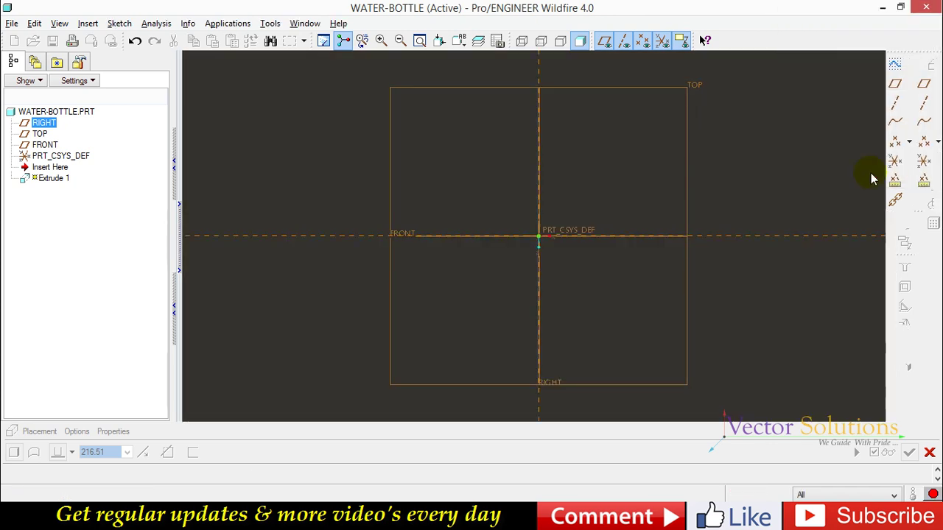
- Draw vertical and horizontal centerlines through the origin and a rectangle around them
click(908, 83)
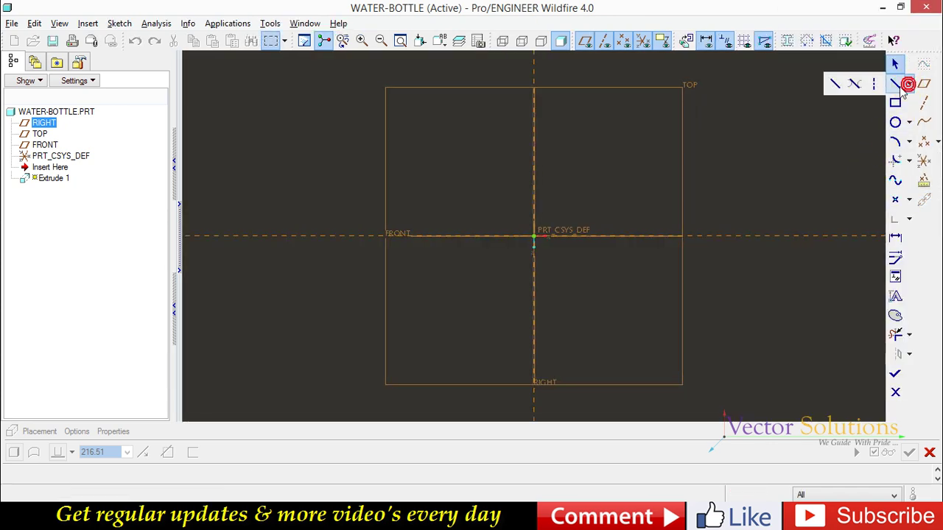
click(875, 85)
click(534, 199)
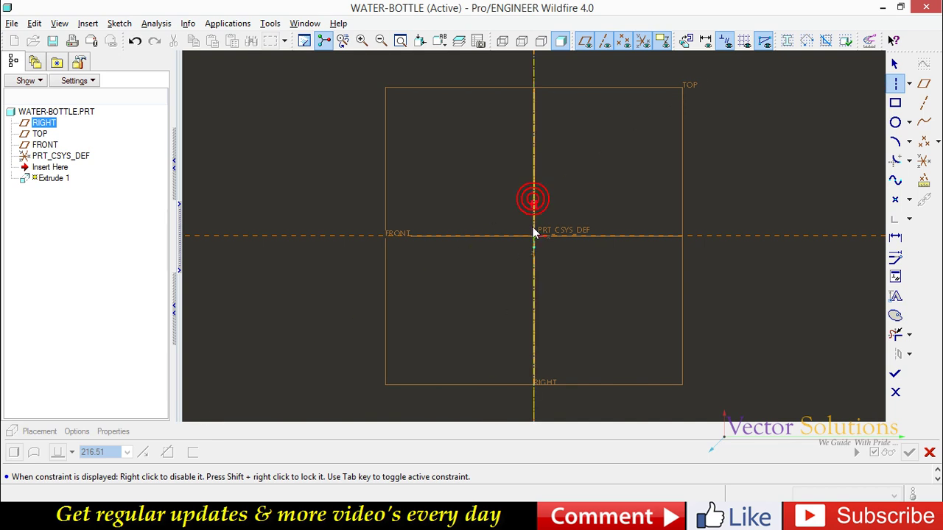
click(578, 237)
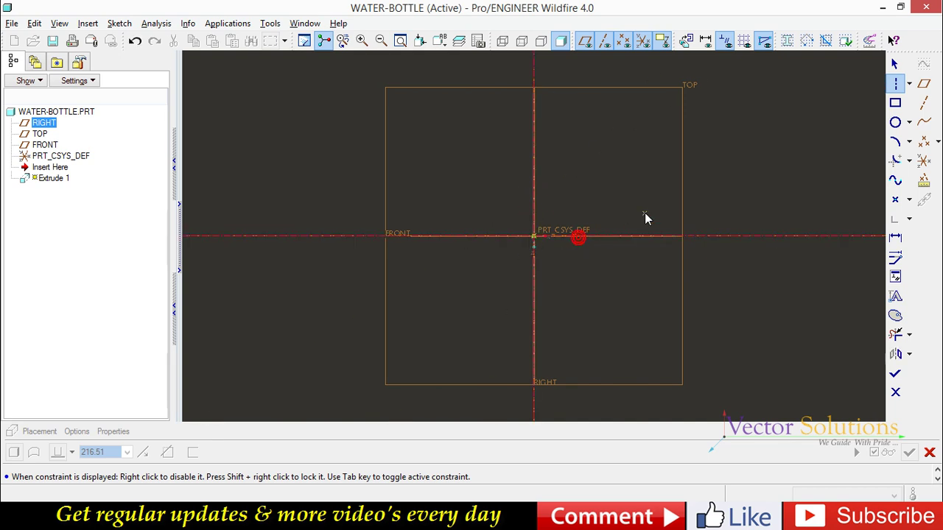
click(899, 105)
click(466, 174)
click(585, 281)
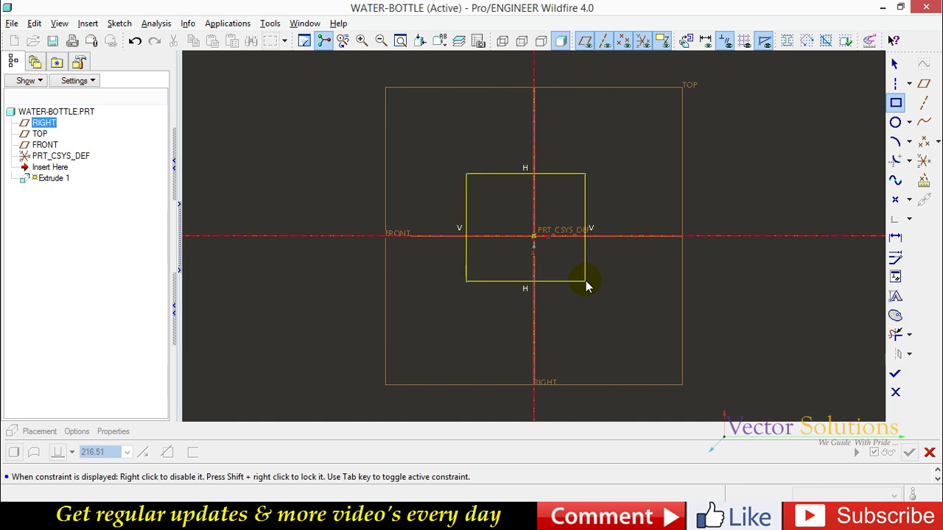
middle_click(634, 271)
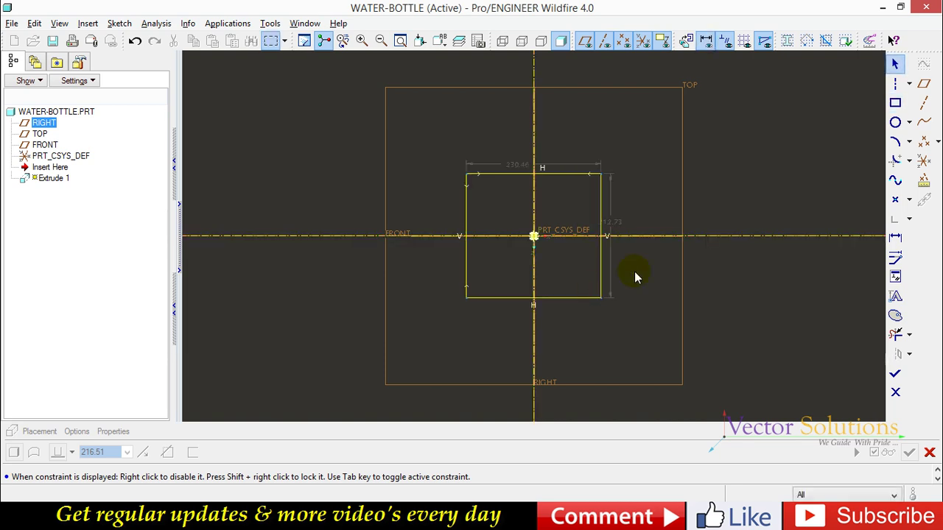
- Set the rectangle's width and height to 350 and finish the sketch
double_click(520, 165)
text(350)
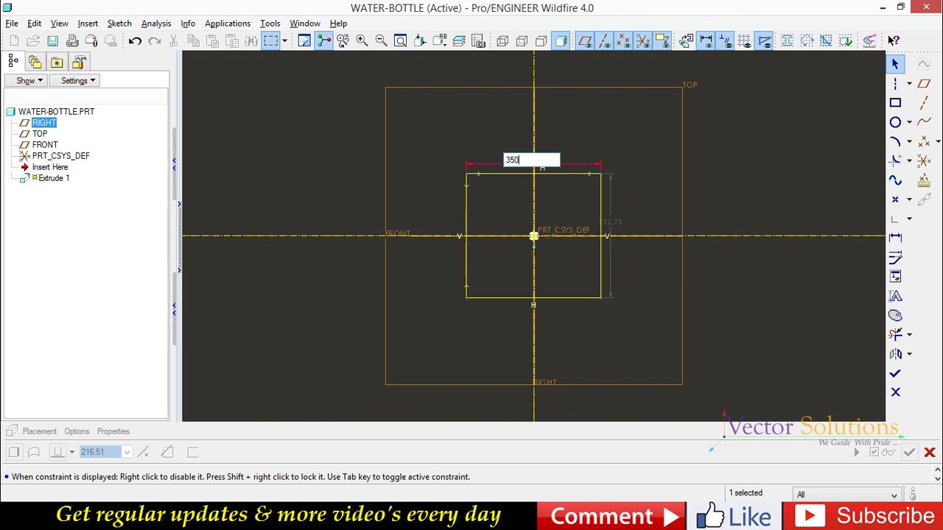
key(Return)
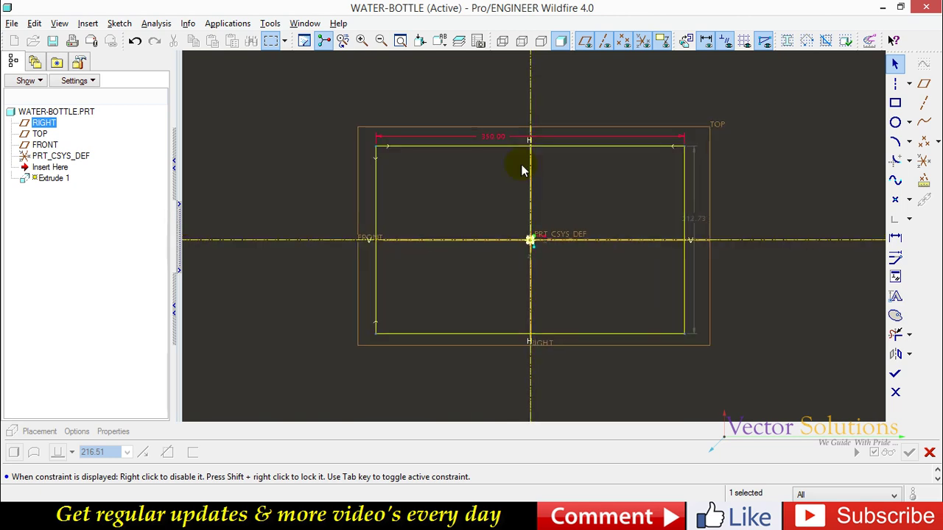
double_click(691, 221)
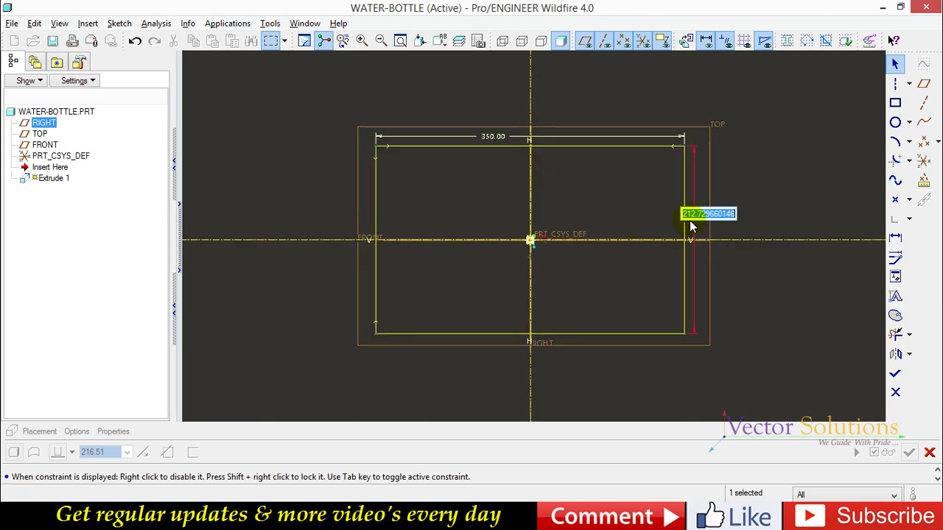
text(350)
key(Return)
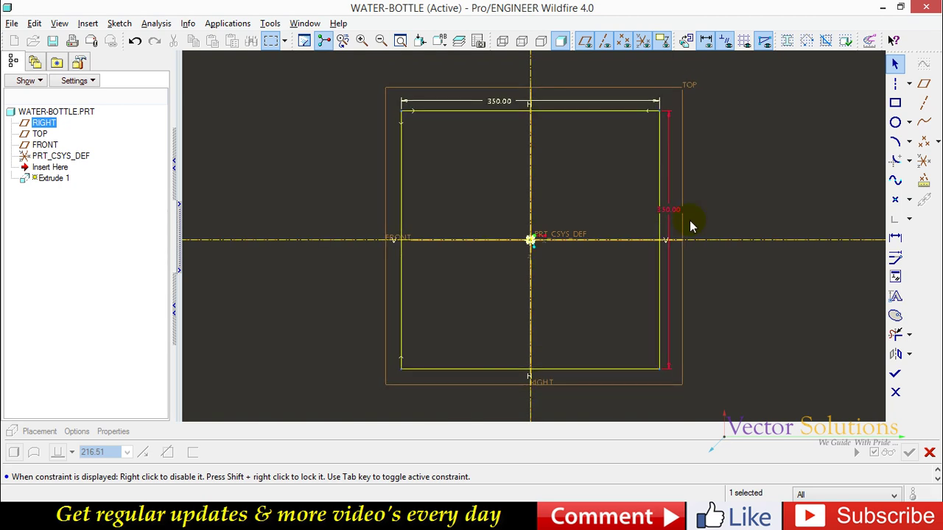
click(895, 373)
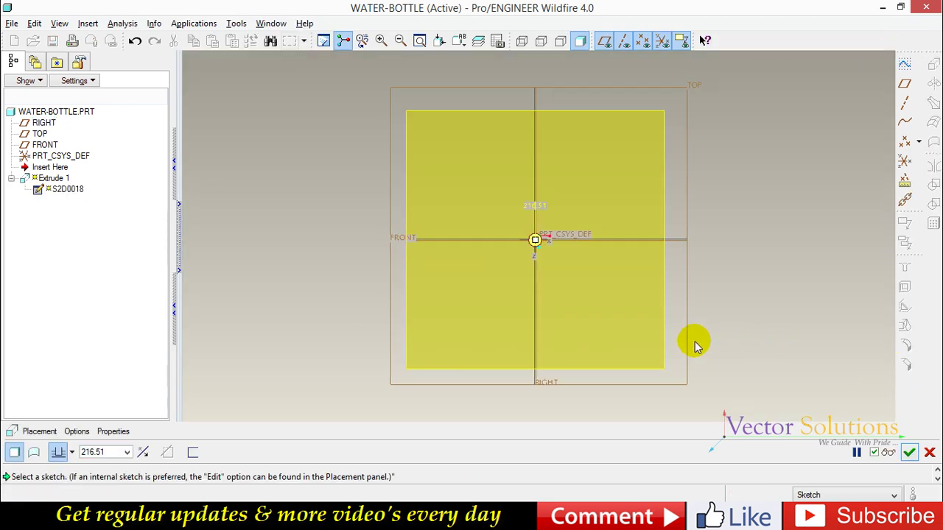
- Extrude the 350 square sketch to a depth of 1000 and complete Extrude 1
scroll(695, 341, down, 2)
mouse_move(708, 333)
middle_down()
mouse_move(690, 296)
mouse_move(711, 295)
middle_up()
double_click(114, 449)
text(1000)
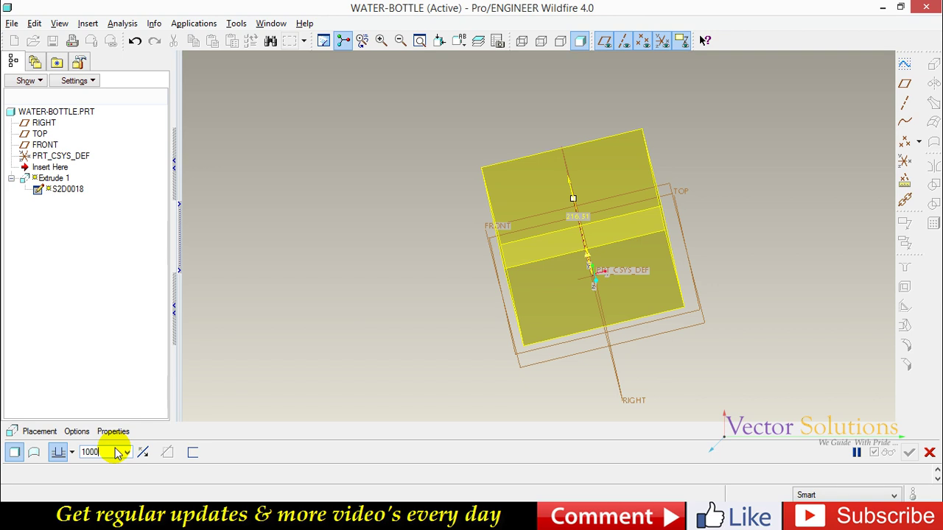
key(Return)
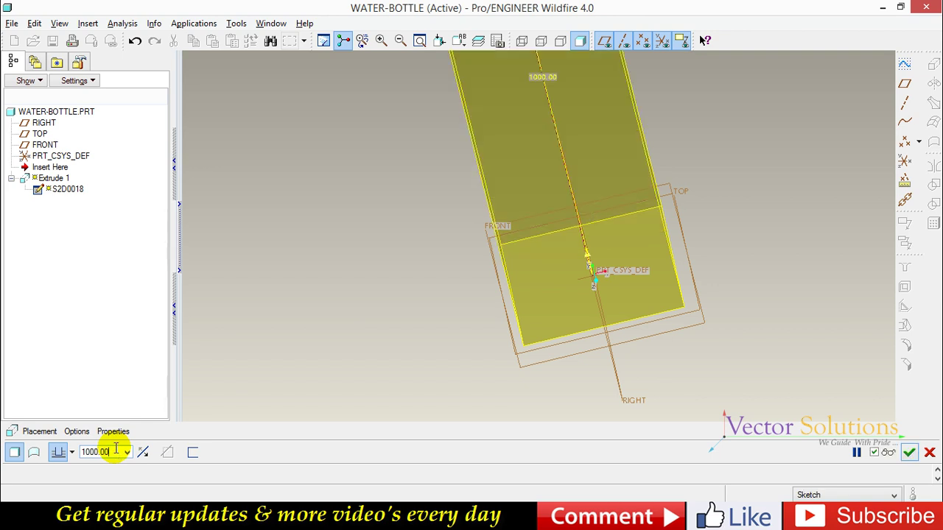
click(908, 452)
click(667, 378)
scroll(499, 377, down, 3)
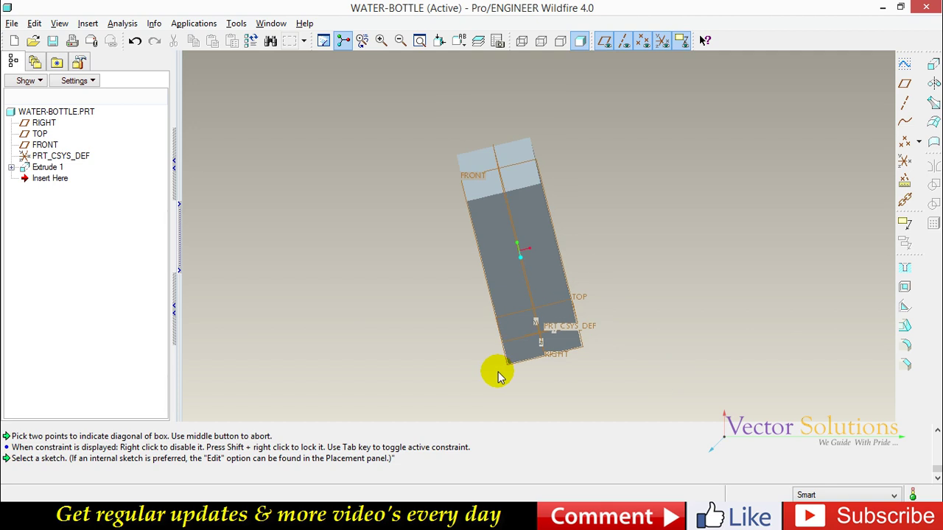
- Sketch a wavy spline on the block's face as a standalone sketch
click(904, 64)
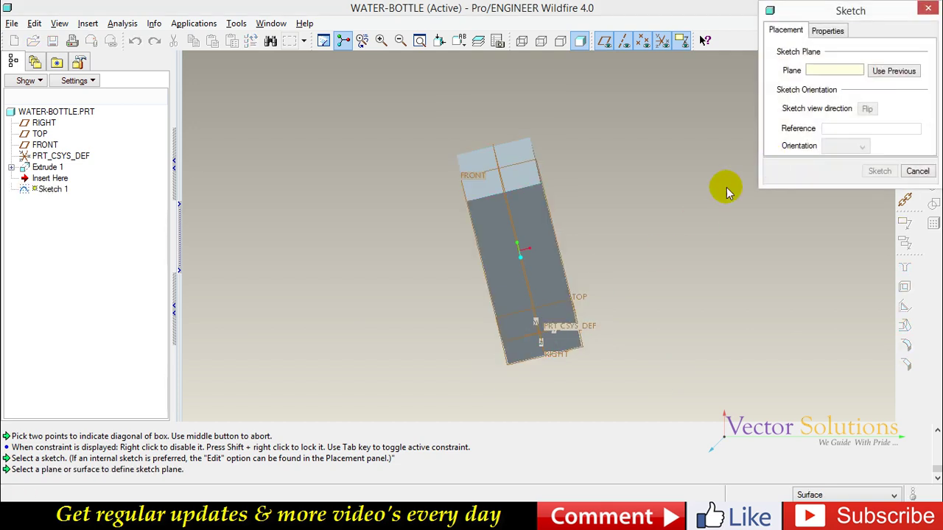
click(529, 215)
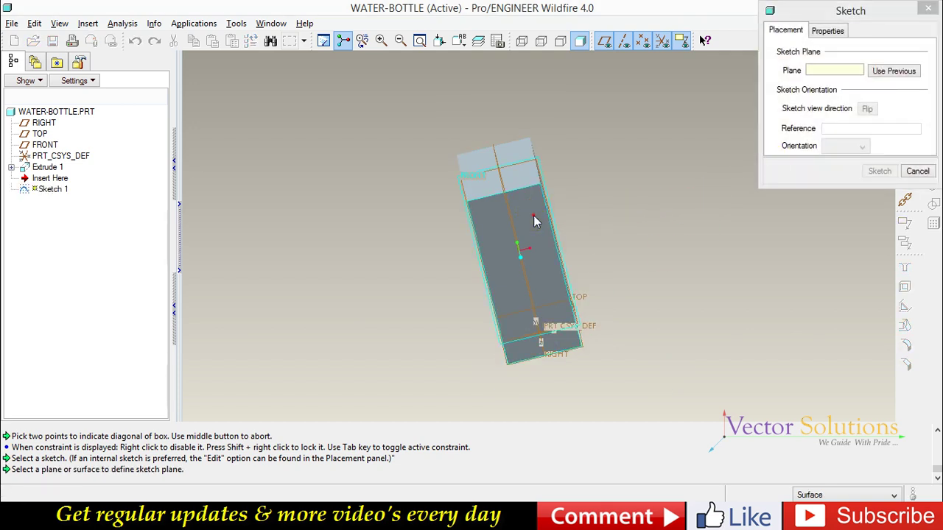
click(880, 171)
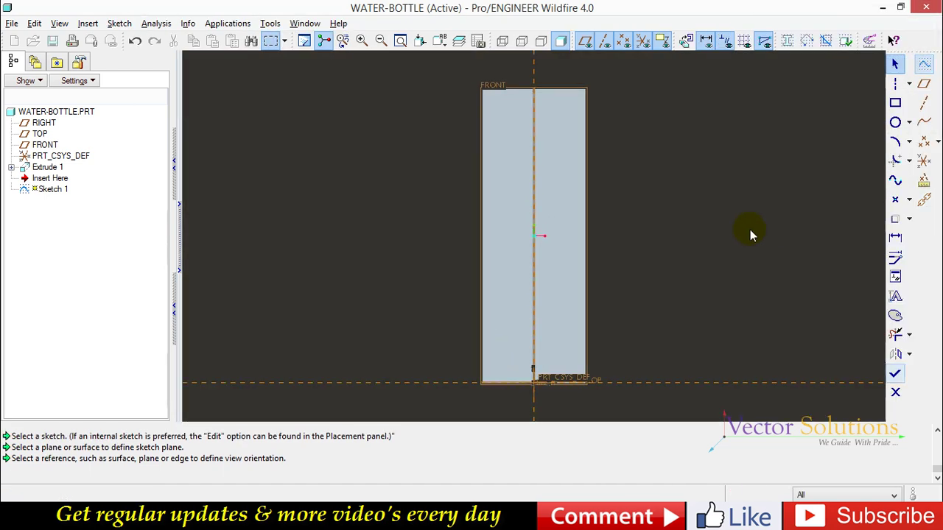
scroll(629, 278, down, 1)
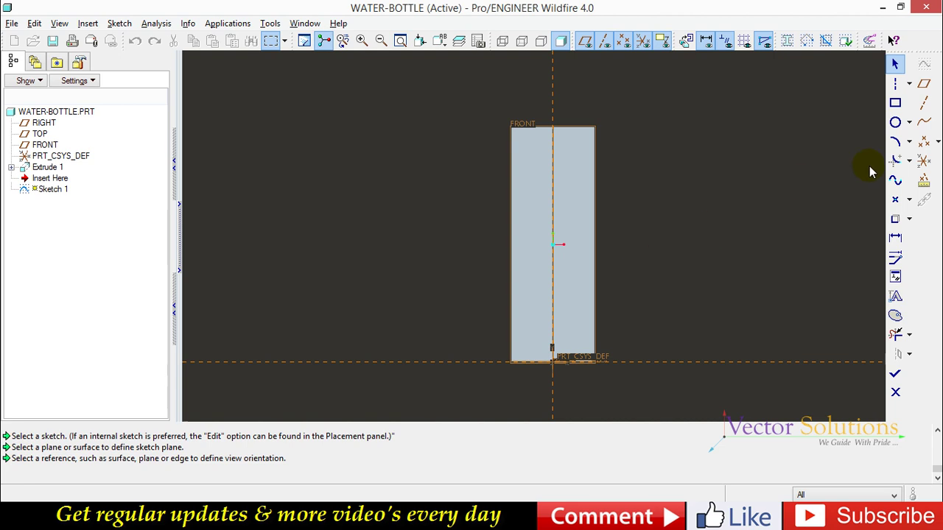
click(895, 181)
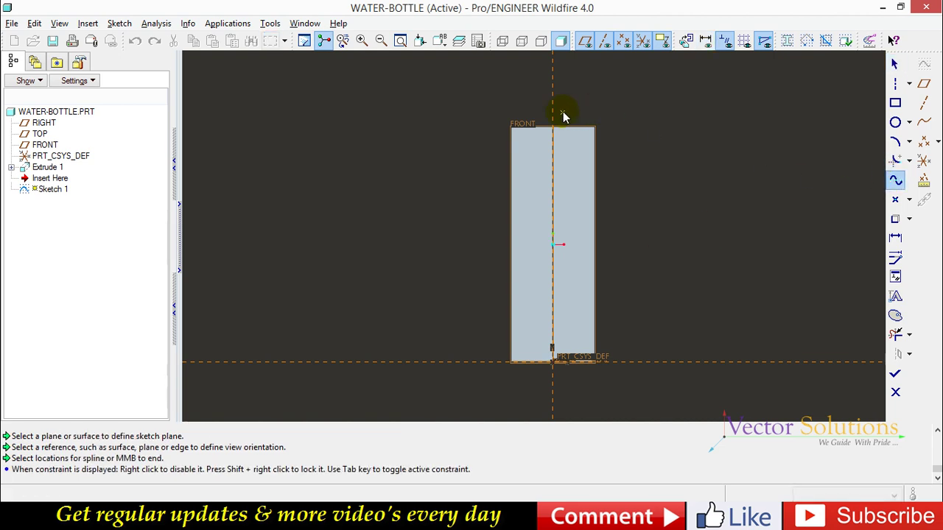
middle_click(586, 180)
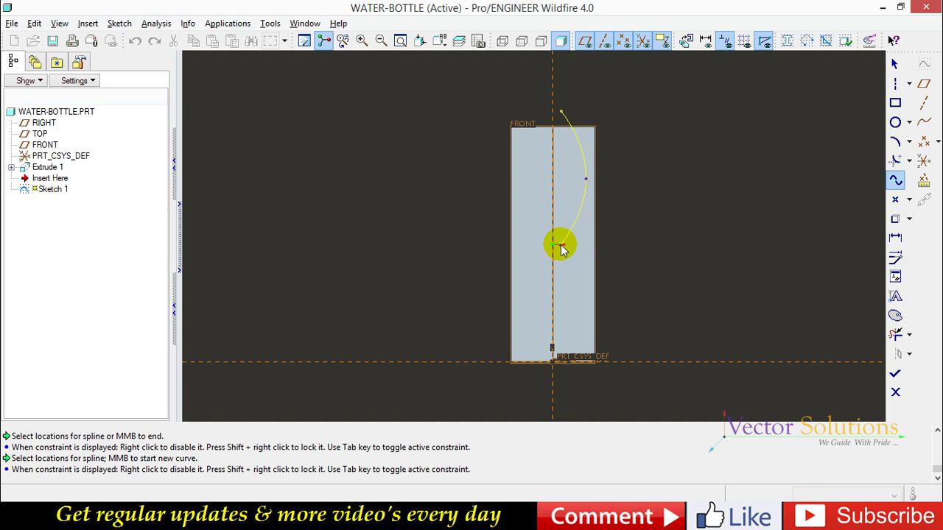
click(582, 325)
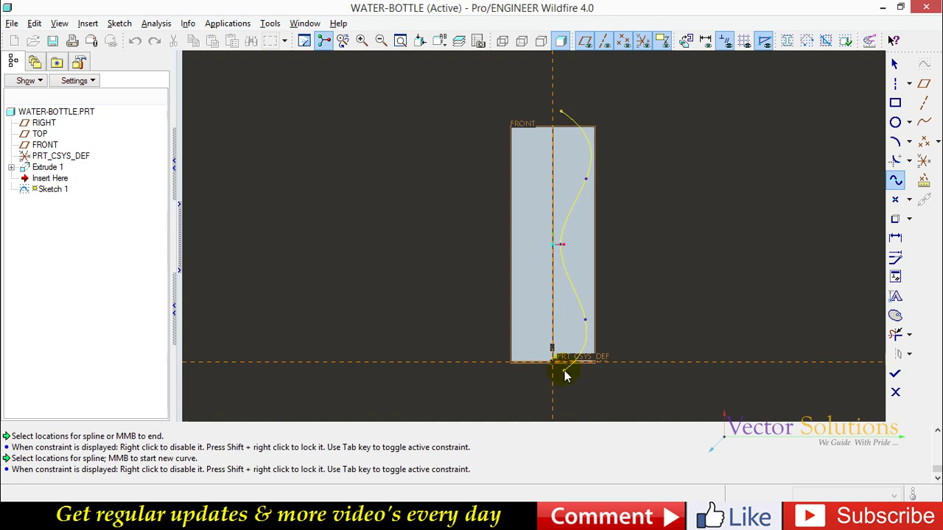
middle_click(611, 322)
middle_click(610, 322)
click(639, 317)
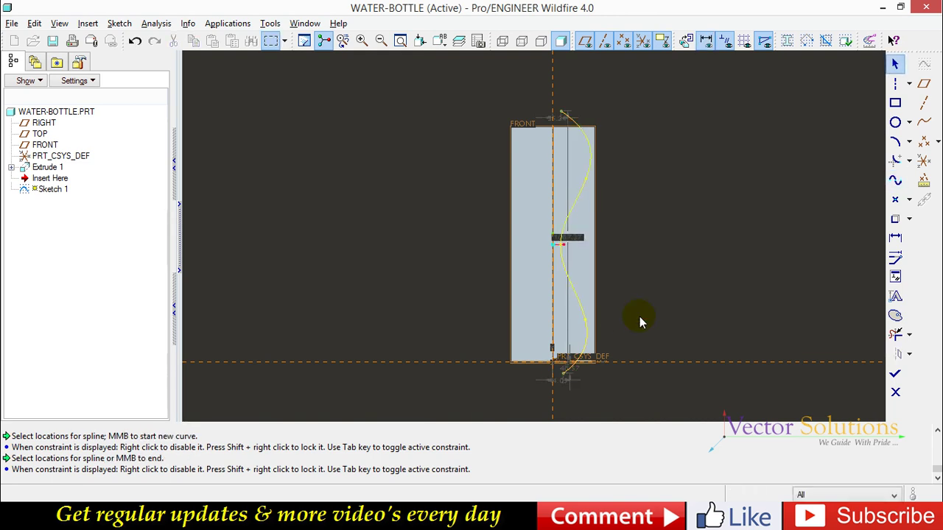
click(895, 373)
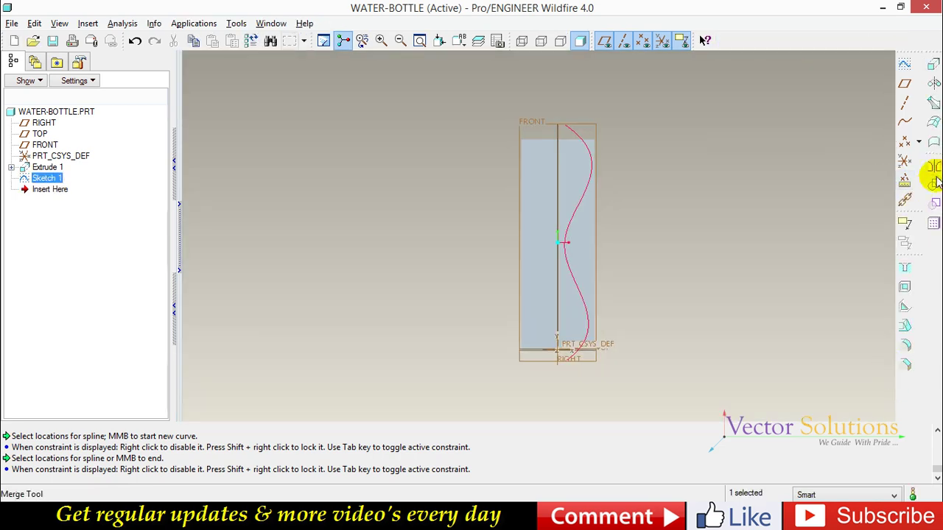
- Mirror the spline curve about the FRONT plane
click(934, 167)
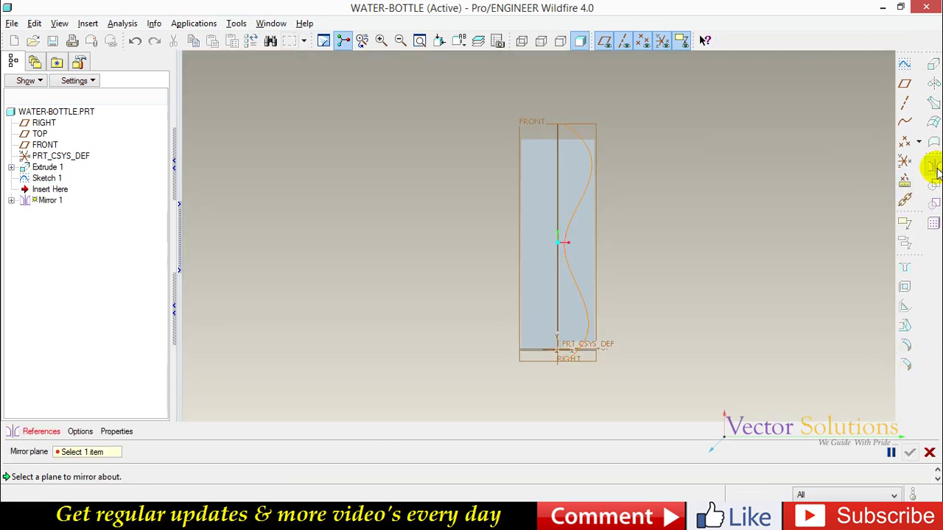
click(557, 132)
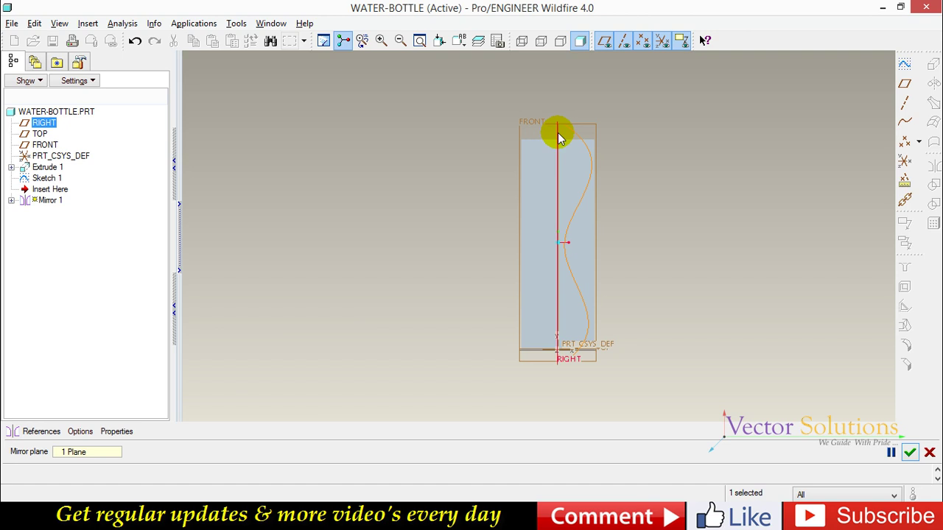
click(908, 452)
click(809, 297)
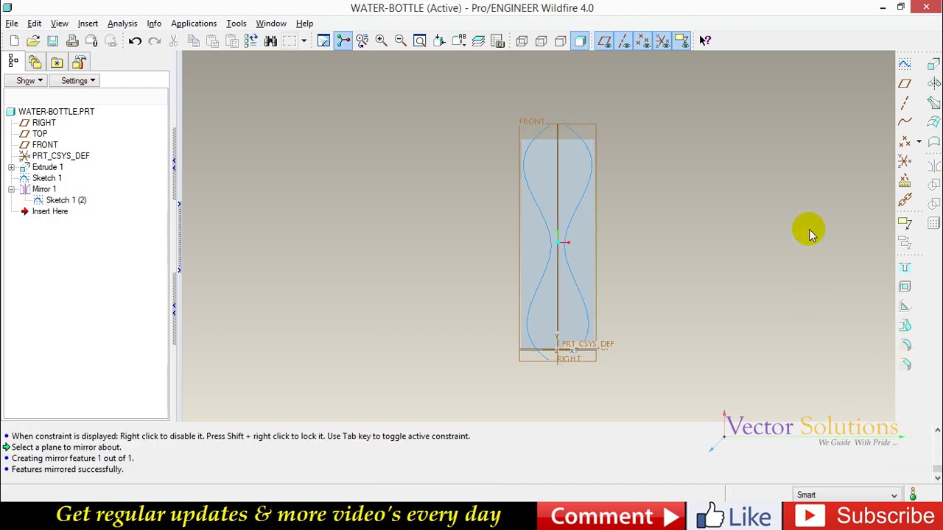
- Start a new sketch on the block's side face, with the model shown in wireframe
click(905, 67)
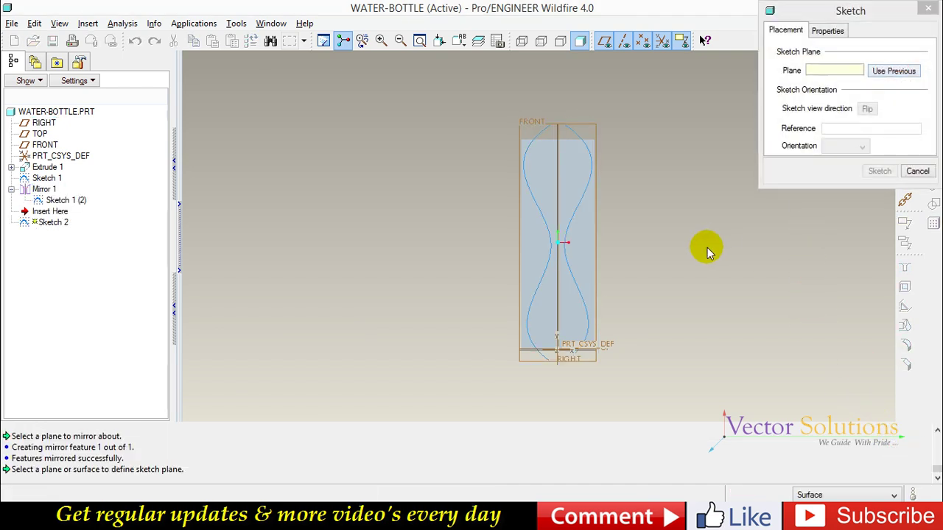
middle_drag(705, 249, 610, 288)
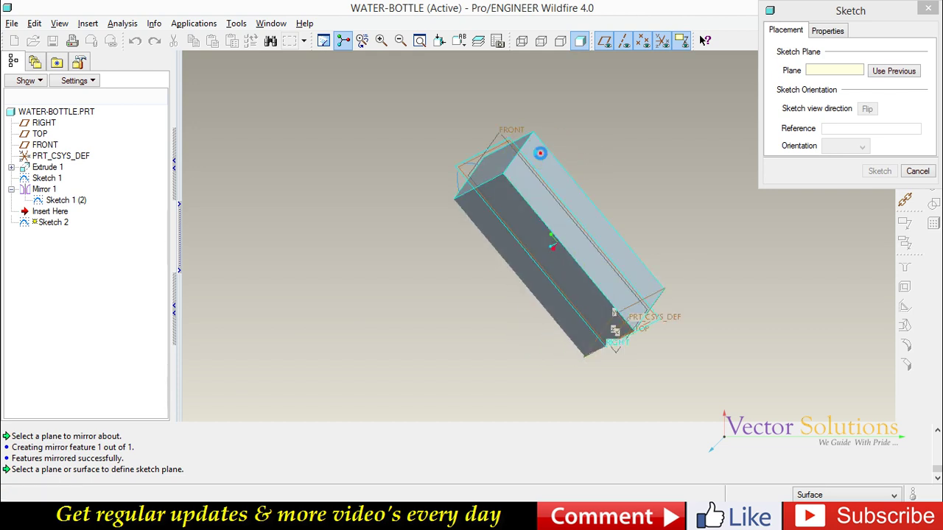
click(540, 153)
click(874, 170)
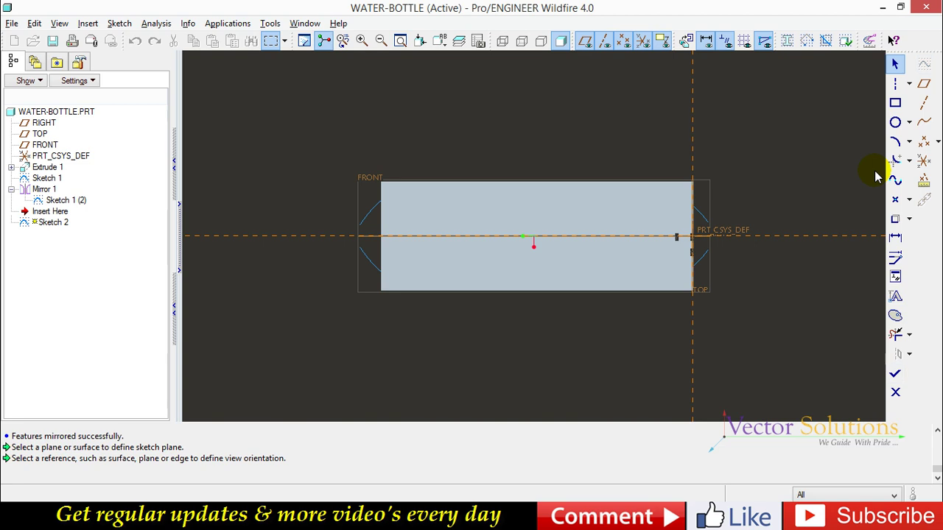
click(503, 41)
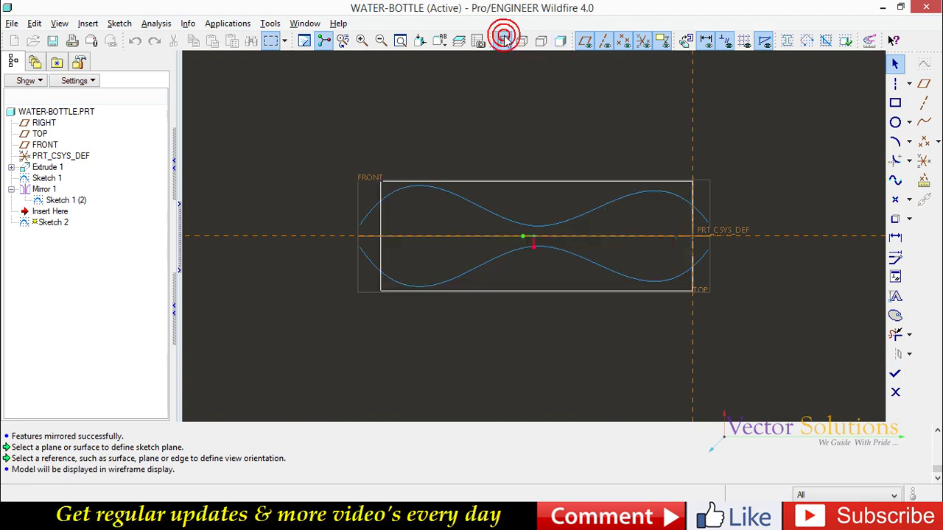
- Reuse both wavy curves as Sketch 2 edges, then return to the shaded view
click(896, 220)
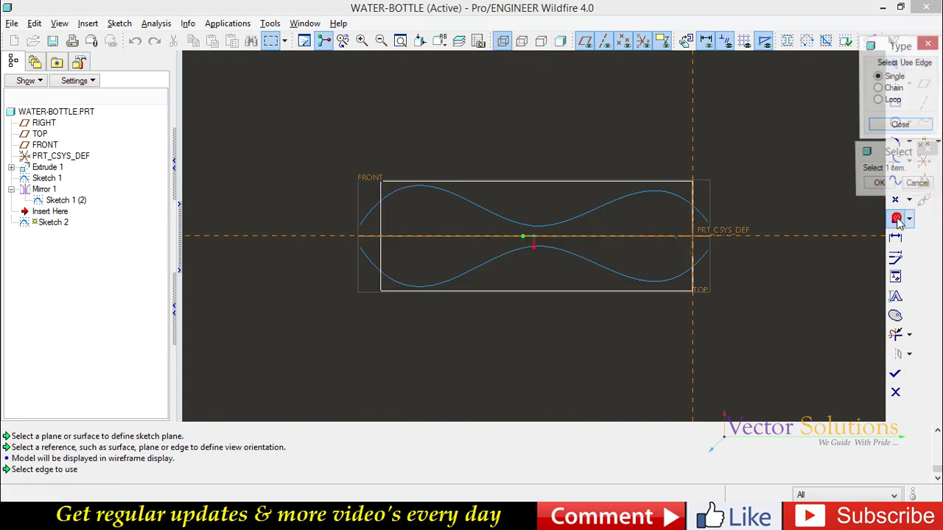
click(701, 217)
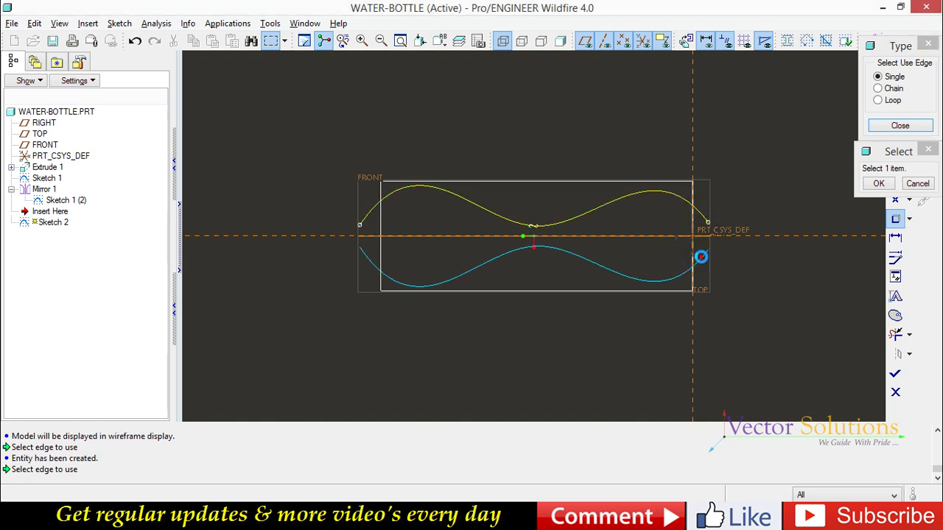
click(703, 256)
click(877, 183)
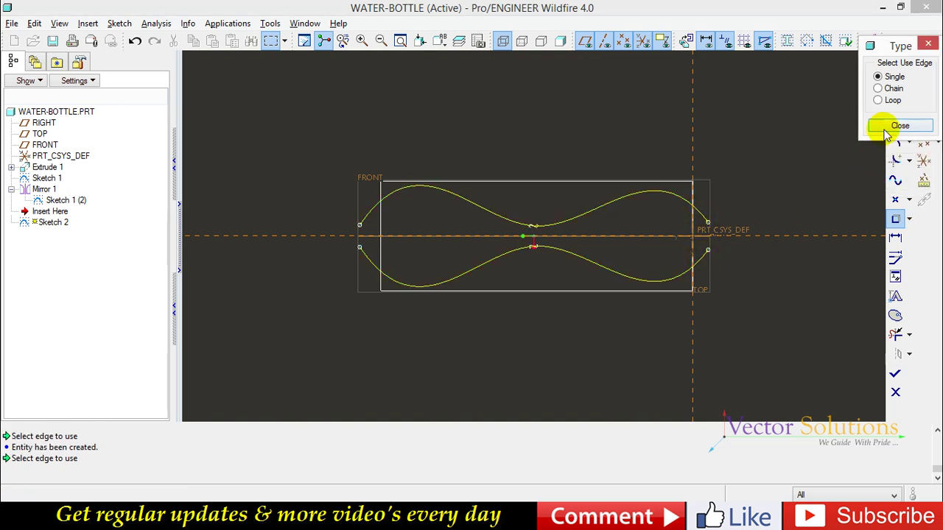
click(900, 126)
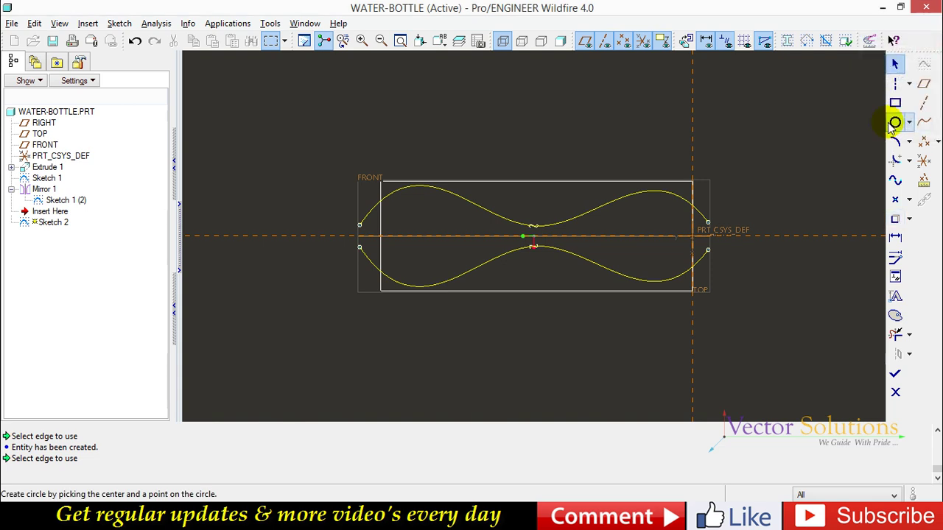
click(897, 375)
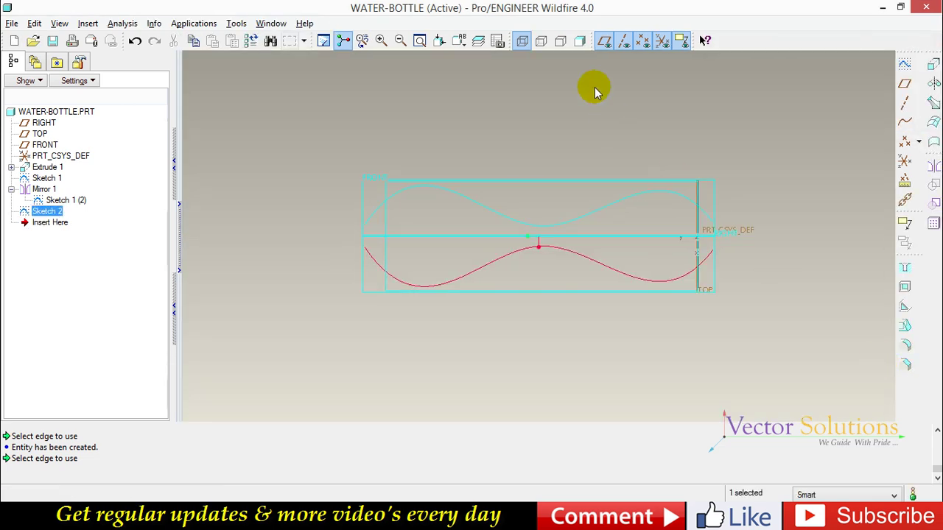
click(580, 42)
mouse_move(627, 130)
middle_down()
mouse_move(721, 146)
mouse_move(717, 111)
mouse_move(693, 98)
mouse_move(657, 115)
middle_up()
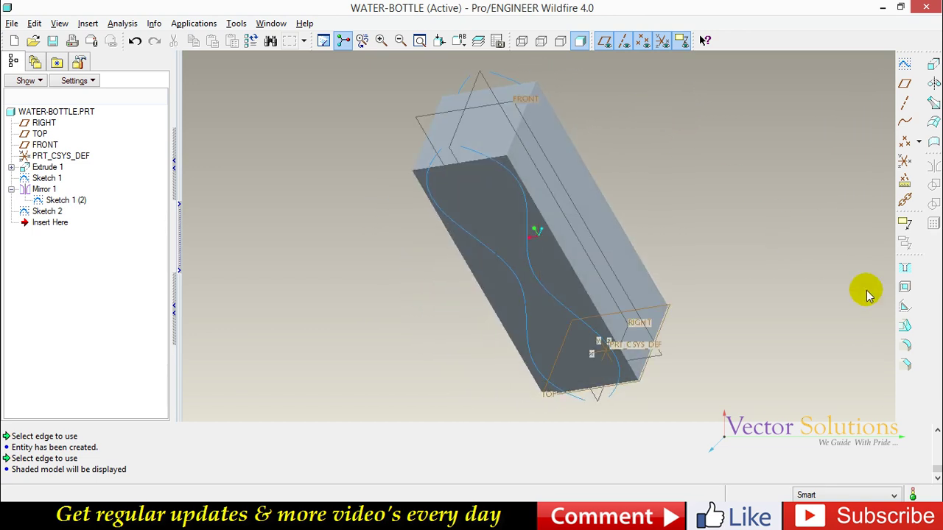
- Round one long block edge through the Sketch 2 curve as Round 1
click(905, 345)
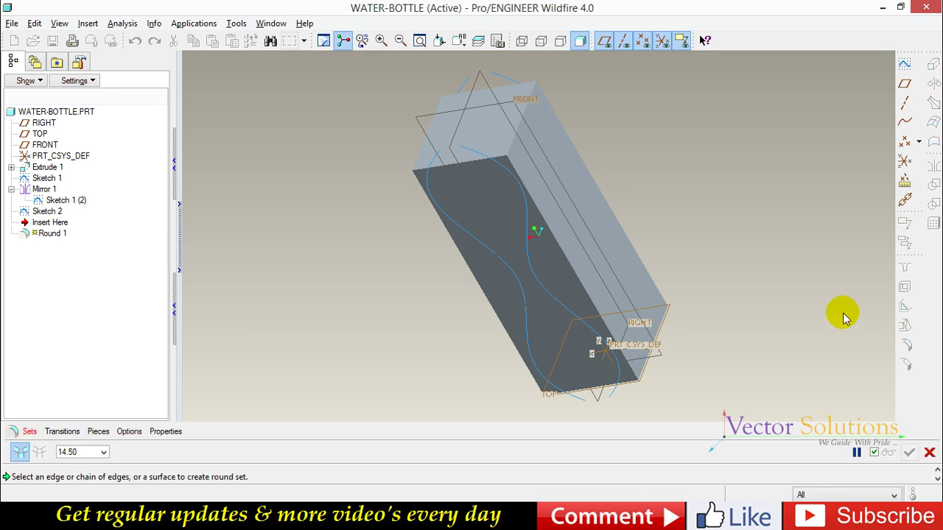
click(578, 280)
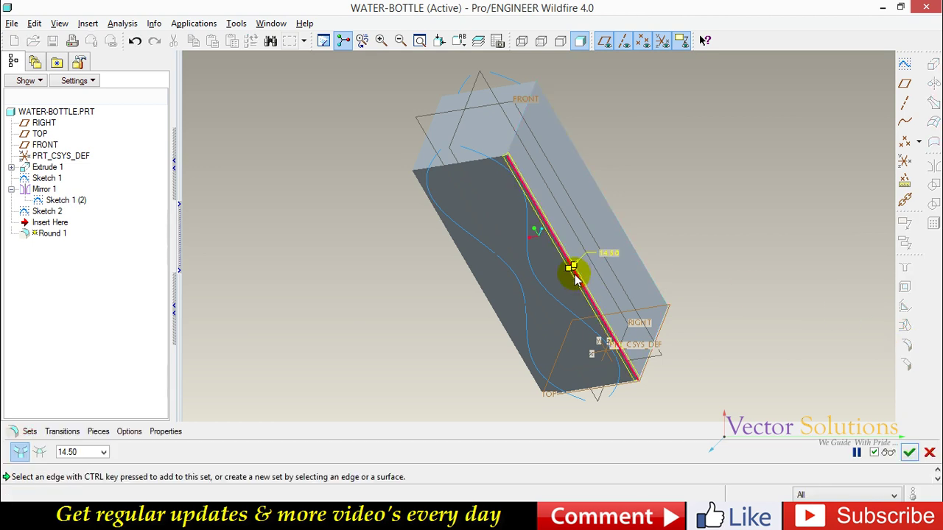
click(29, 432)
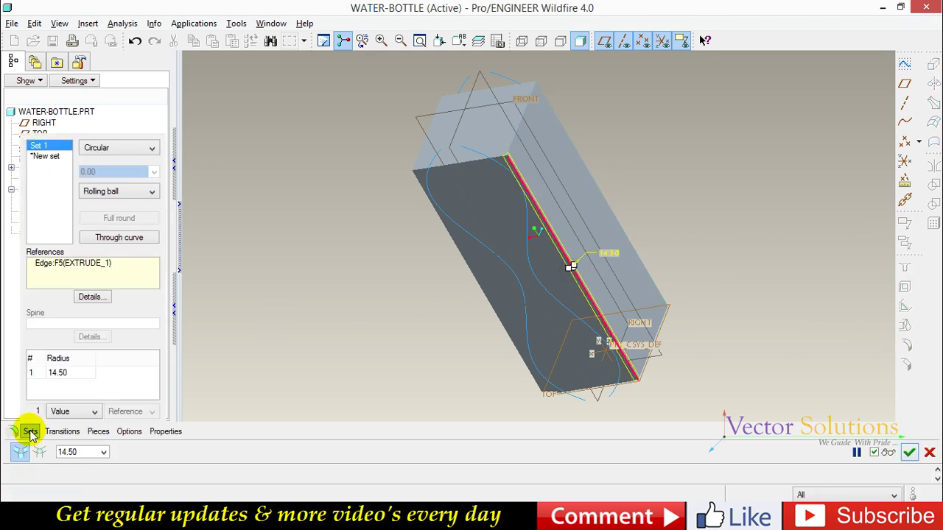
click(107, 238)
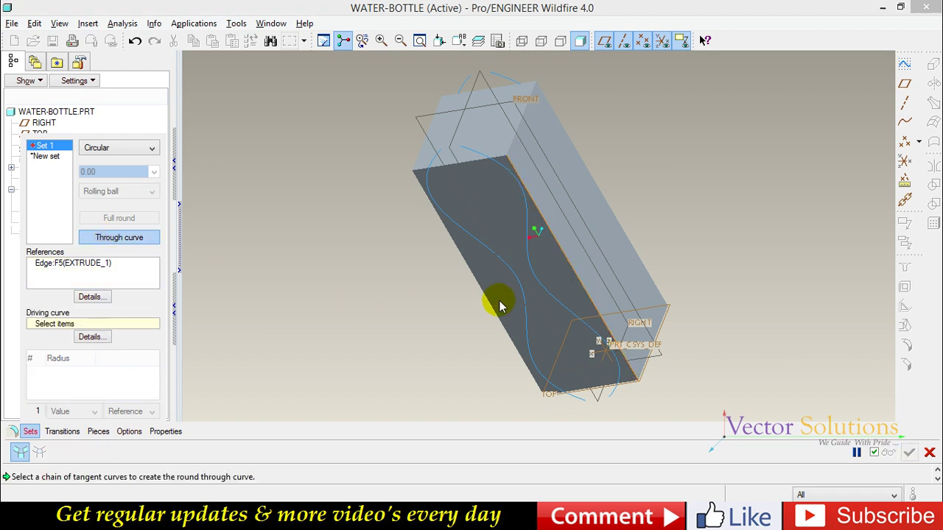
click(543, 290)
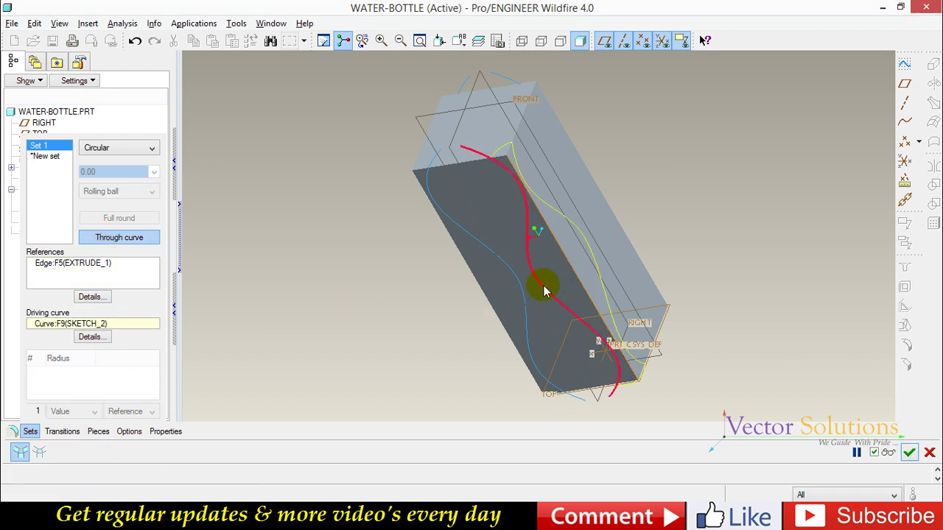
click(908, 452)
click(835, 281)
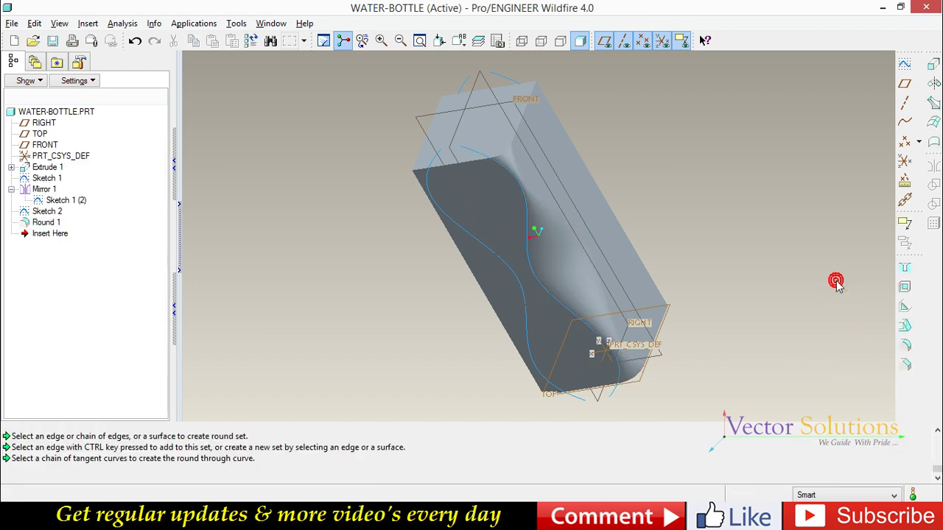
- Round the opposite long edge through the other sketch curve as Round 2
click(906, 343)
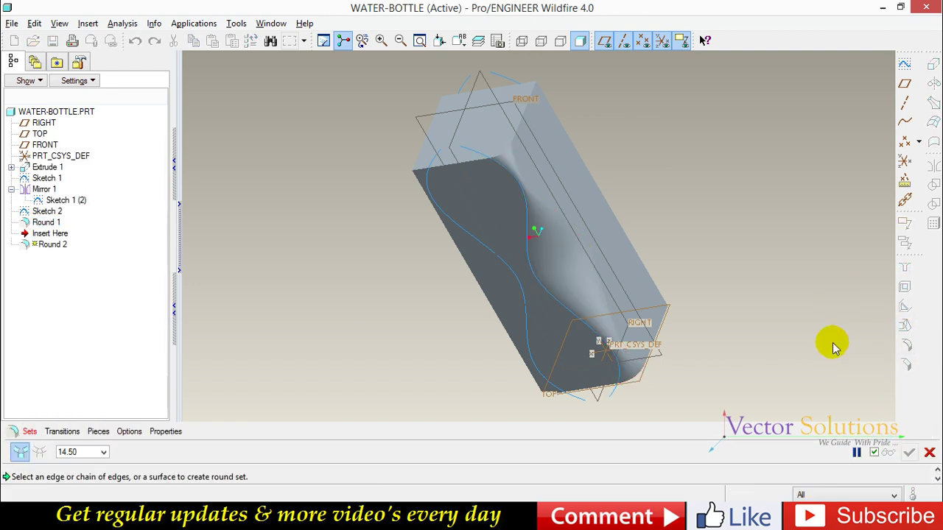
click(498, 321)
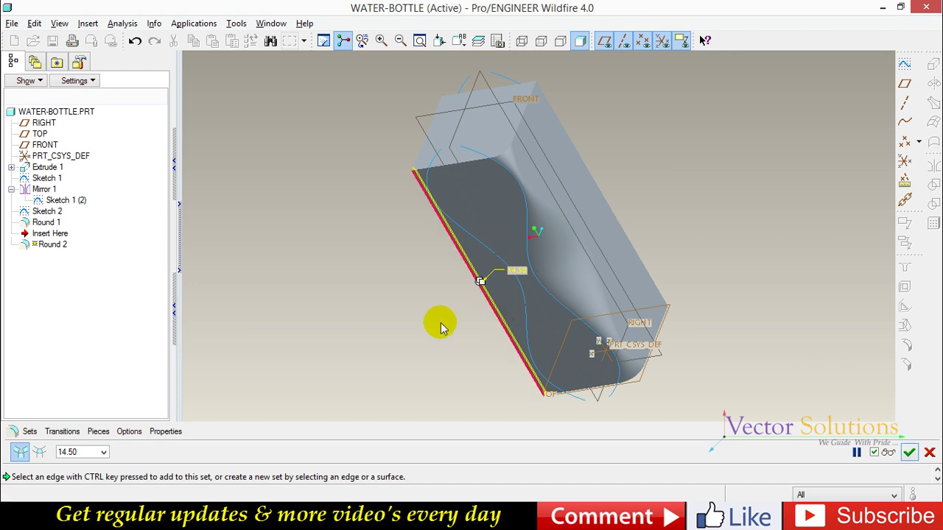
click(29, 431)
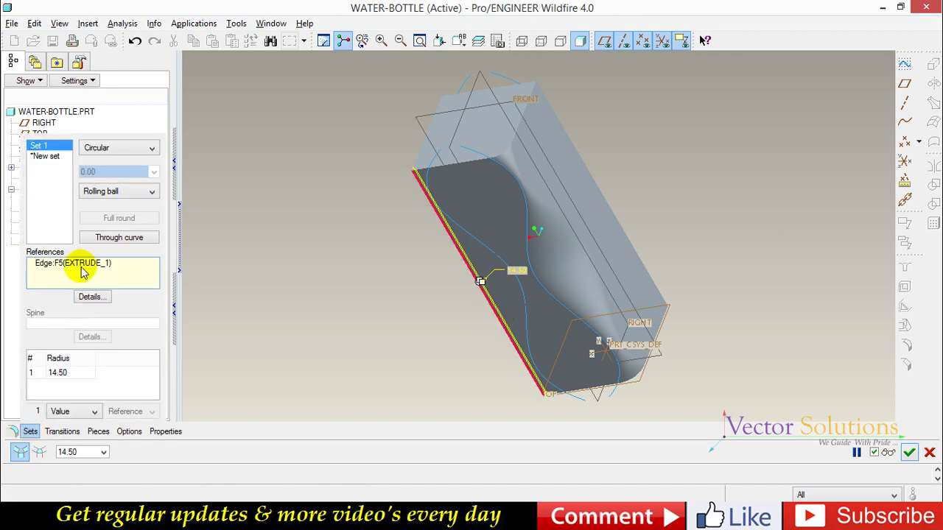
click(111, 238)
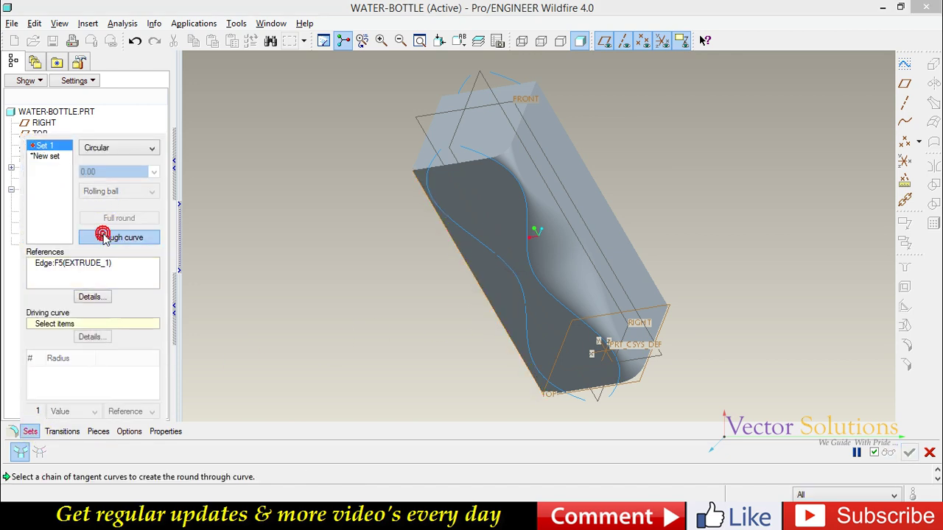
click(507, 272)
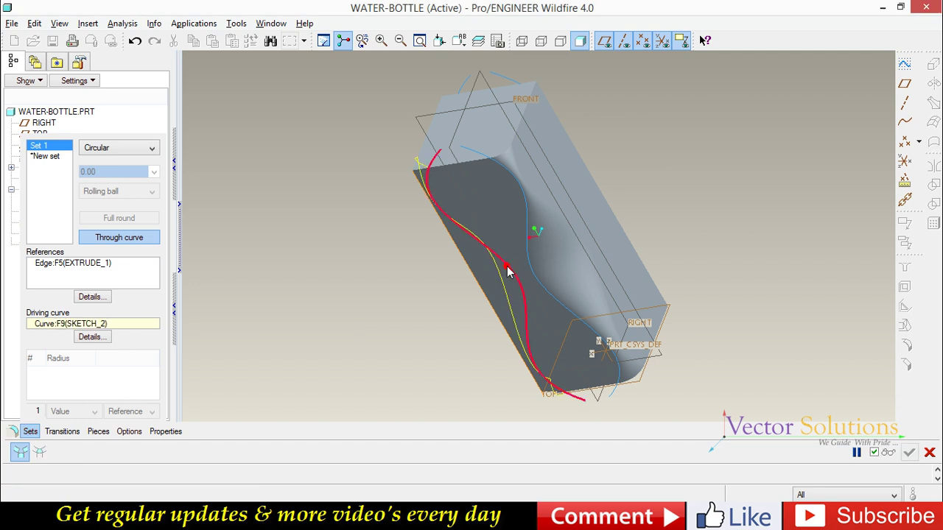
click(909, 452)
click(815, 386)
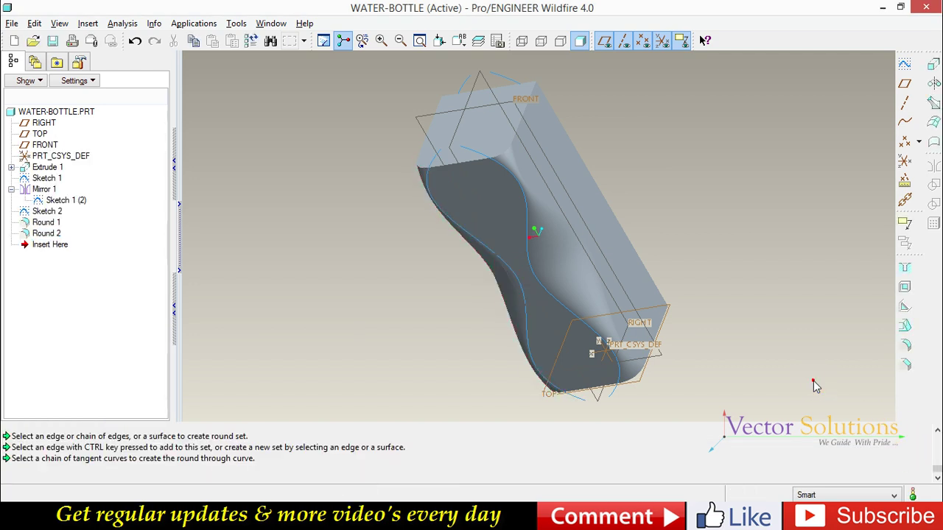
- Round the far long edge through the sketch curve as Round 3
click(906, 344)
click(640, 263)
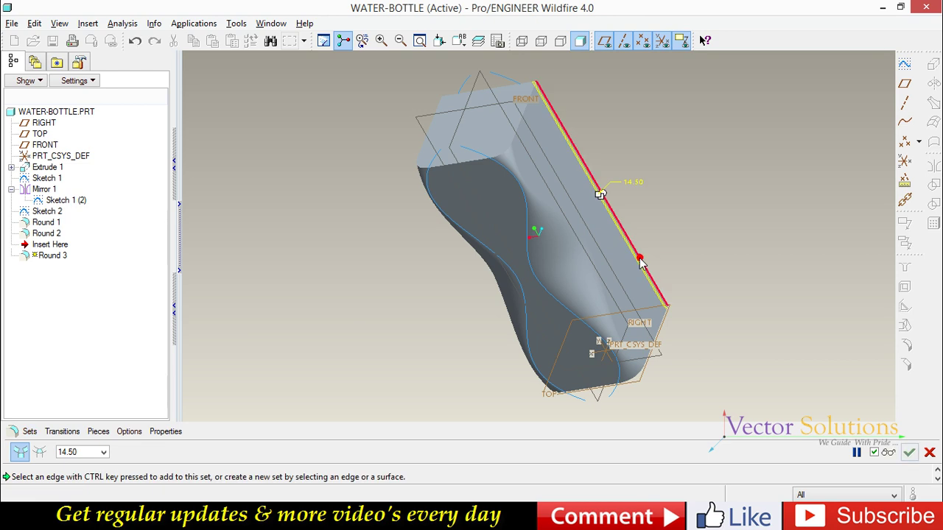
click(25, 431)
click(118, 237)
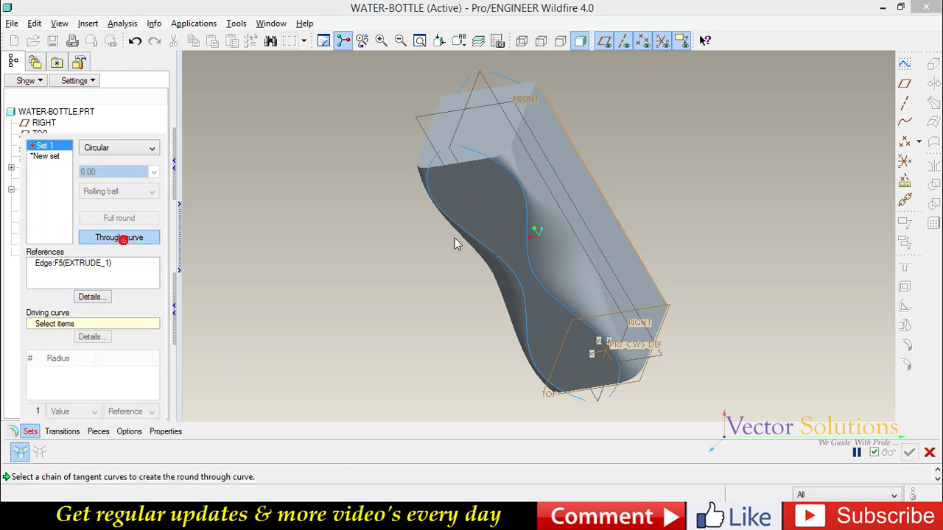
middle_drag(764, 261, 695, 295)
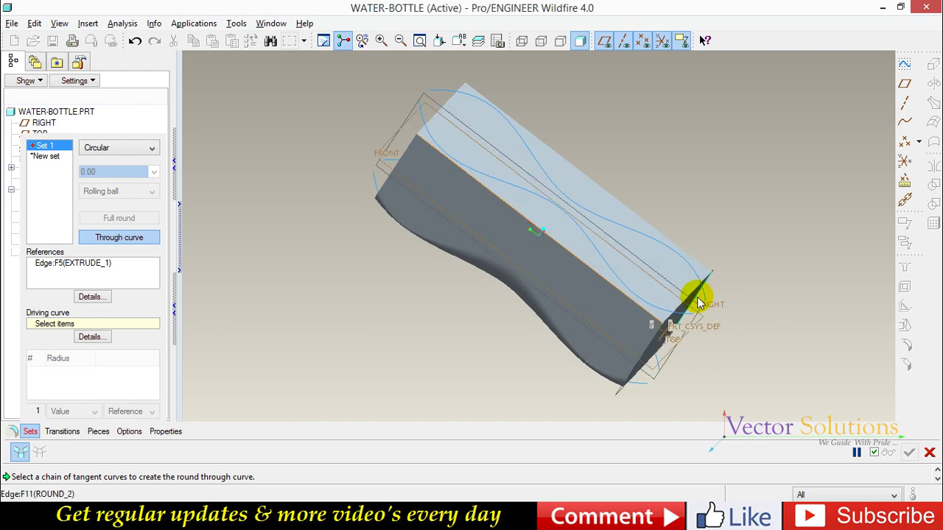
click(682, 313)
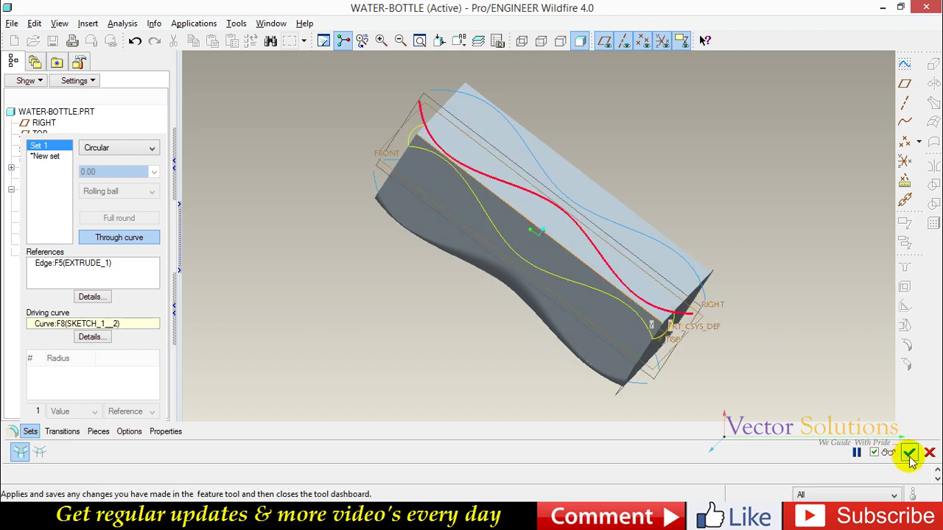
click(909, 452)
- Round the top edge through the Sketch 1 curve as Round 4
click(905, 344)
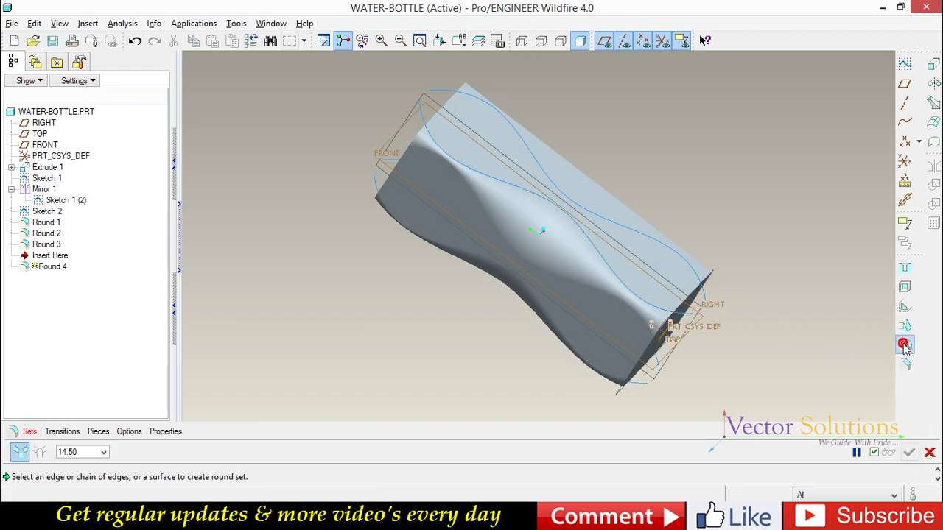
click(645, 221)
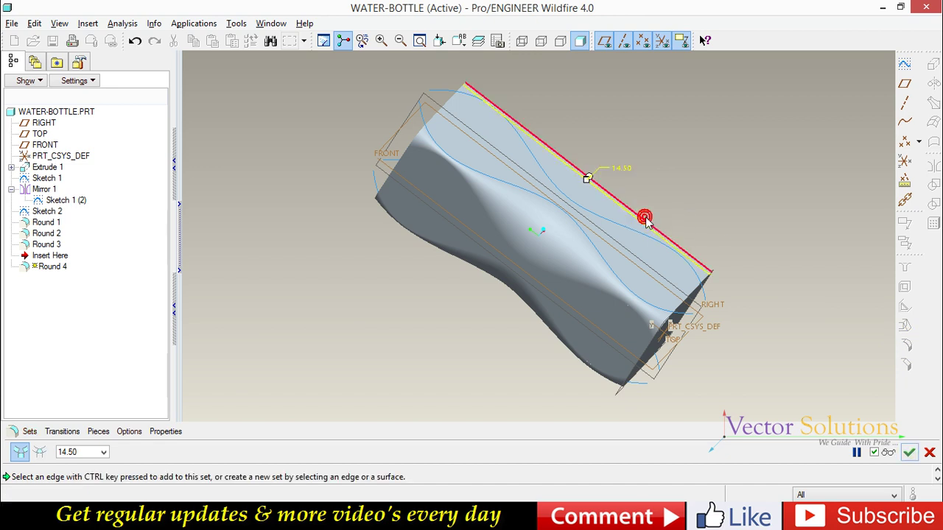
click(30, 433)
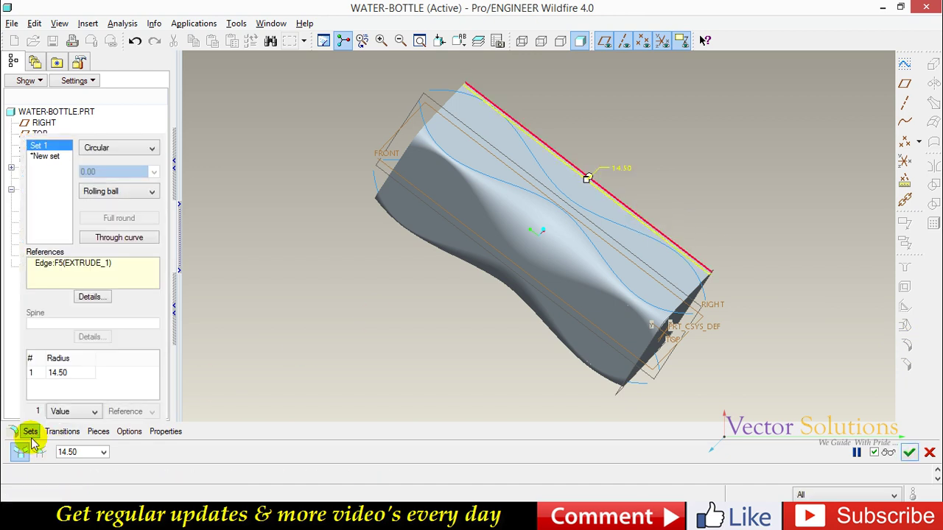
click(122, 237)
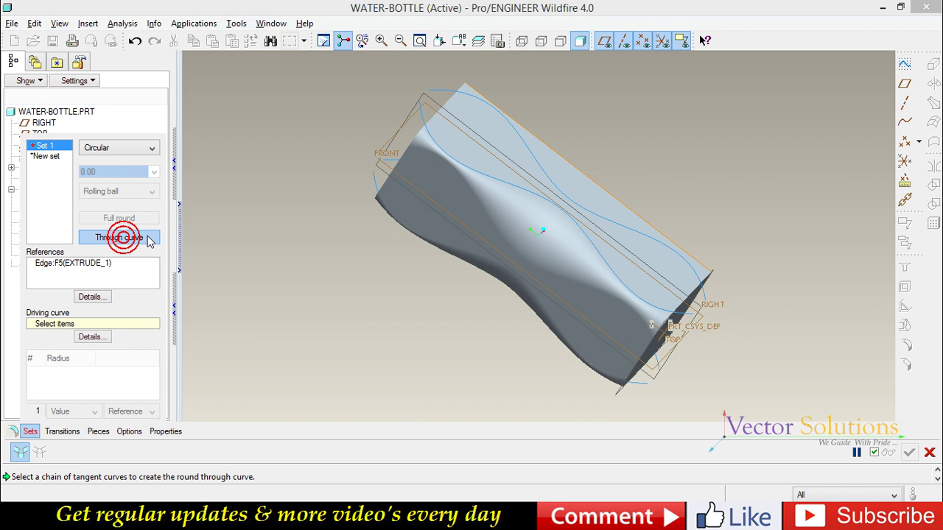
click(688, 265)
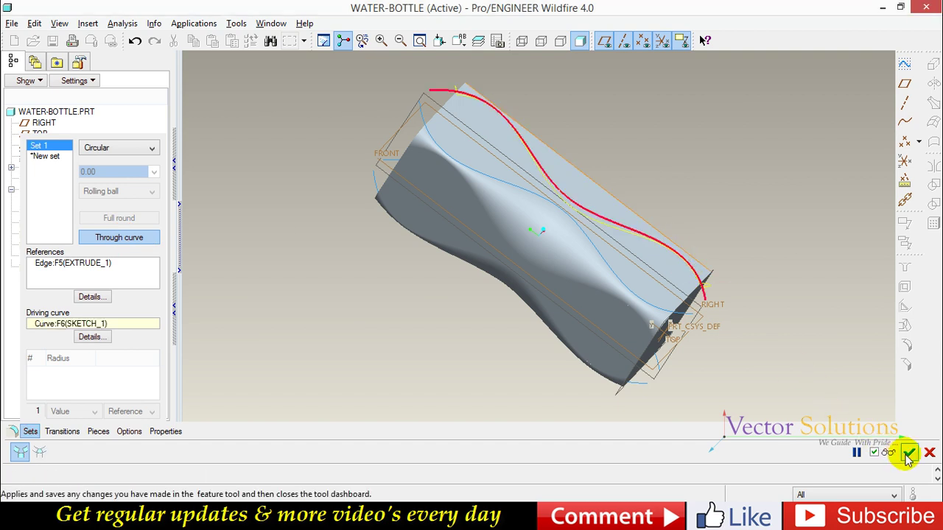
click(908, 452)
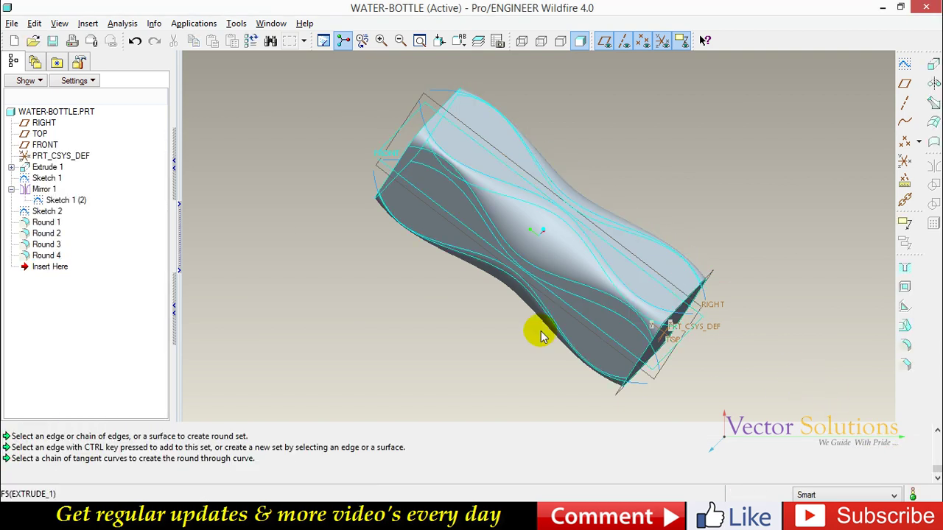
- Hide Sketch 1, Sketch 1 (2) and Sketch 2 from the model tree
click(48, 179)
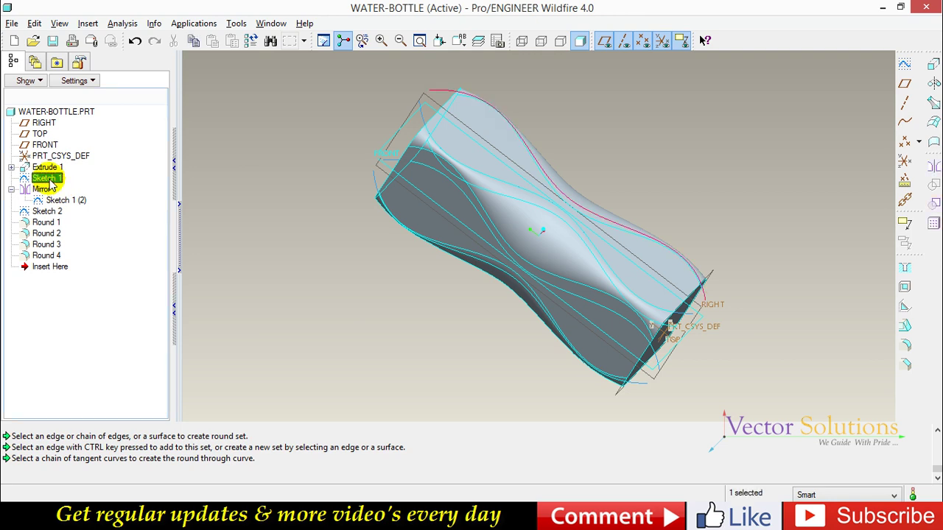
ctrl+click(59, 201)
ctrl+click(47, 211)
right_click(50, 214)
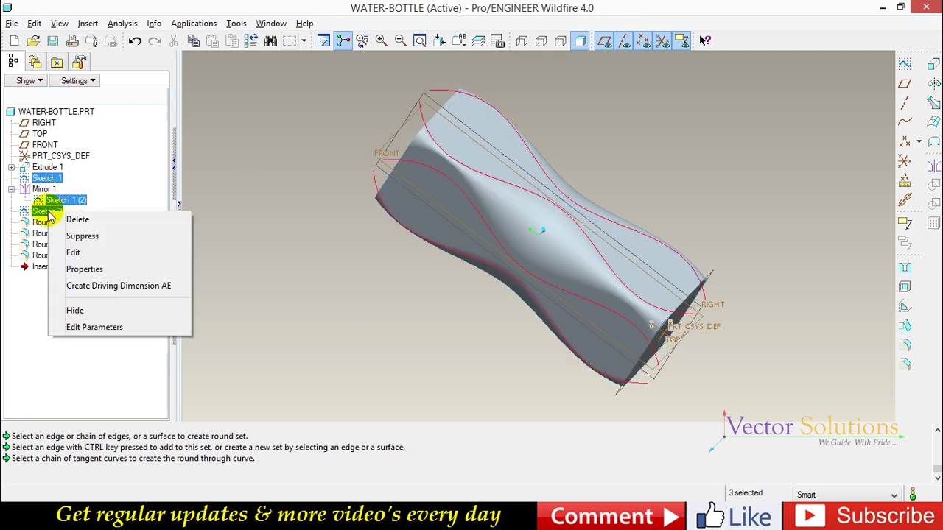
click(69, 310)
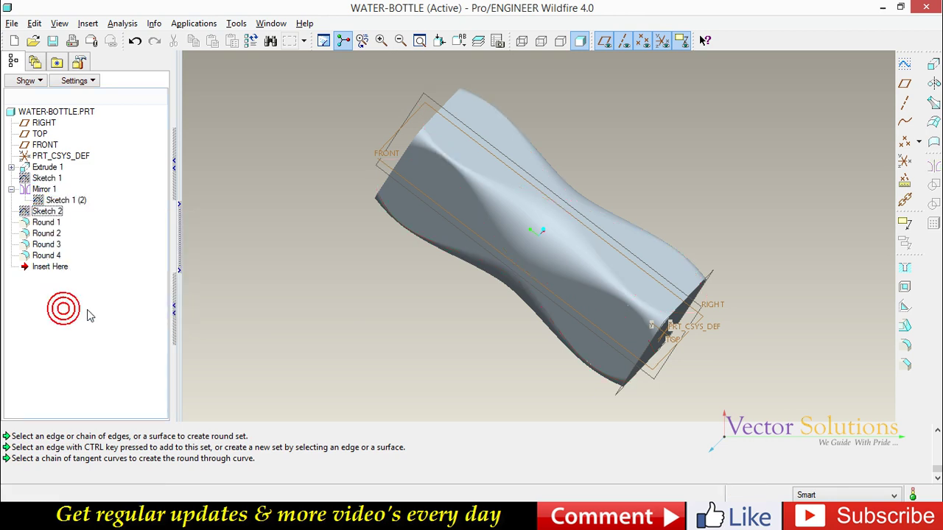
- Round the bottle's bottom edge chain at radius 65 as Round 5
mouse_move(663, 185)
middle_down()
mouse_move(509, 322)
mouse_move(553, 259)
middle_up()
click(901, 349)
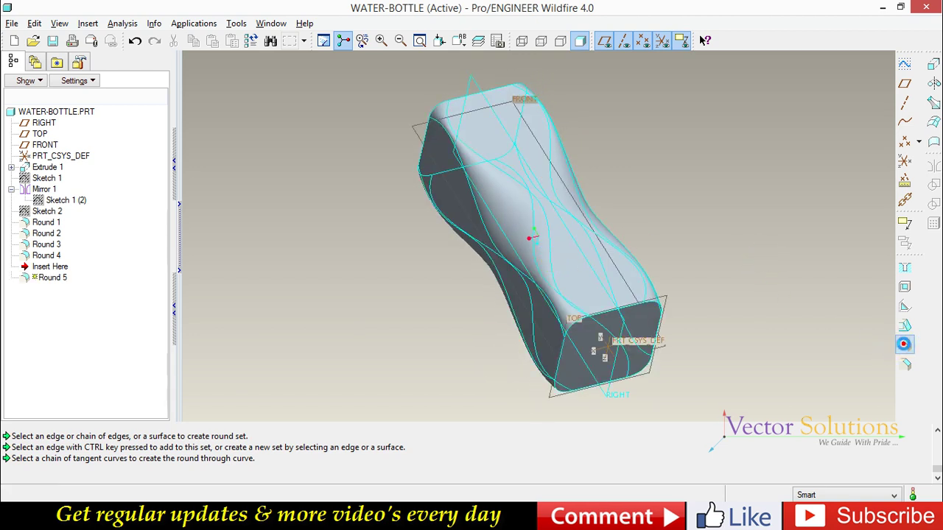
click(659, 308)
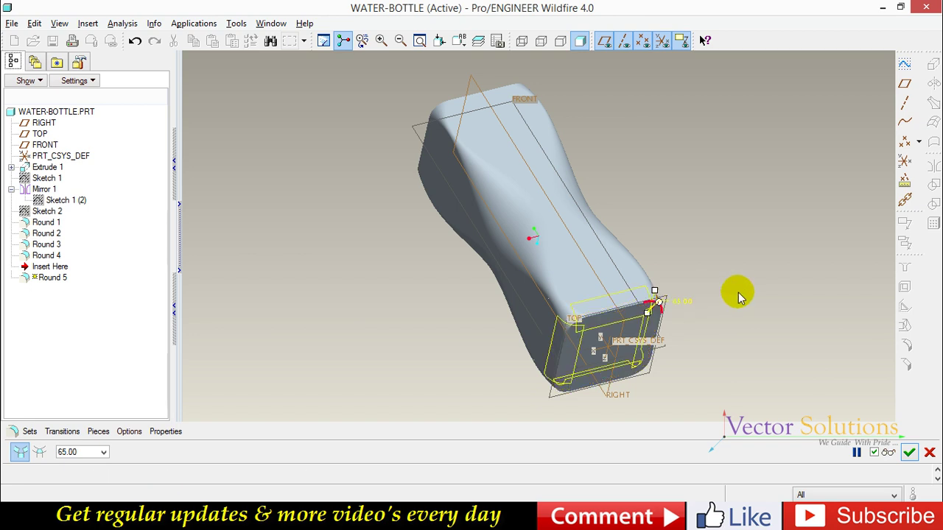
click(909, 452)
click(794, 381)
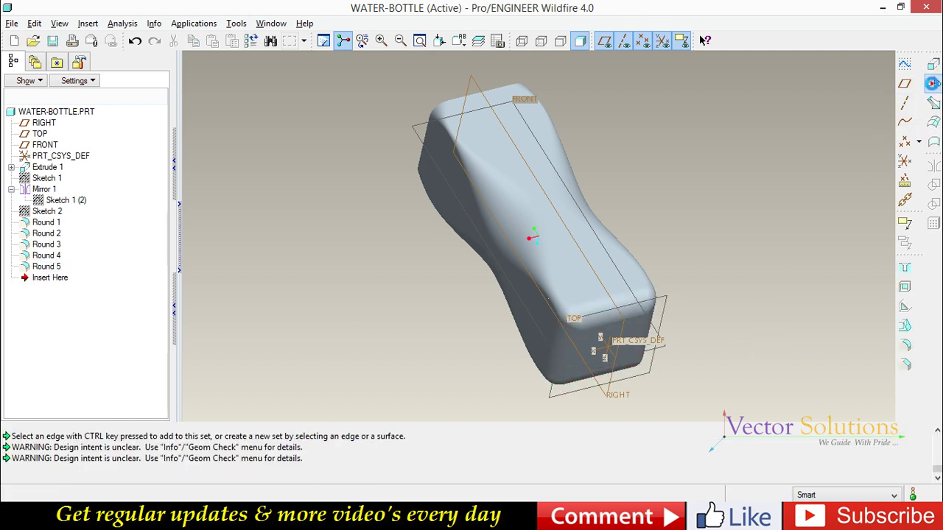
click(933, 85)
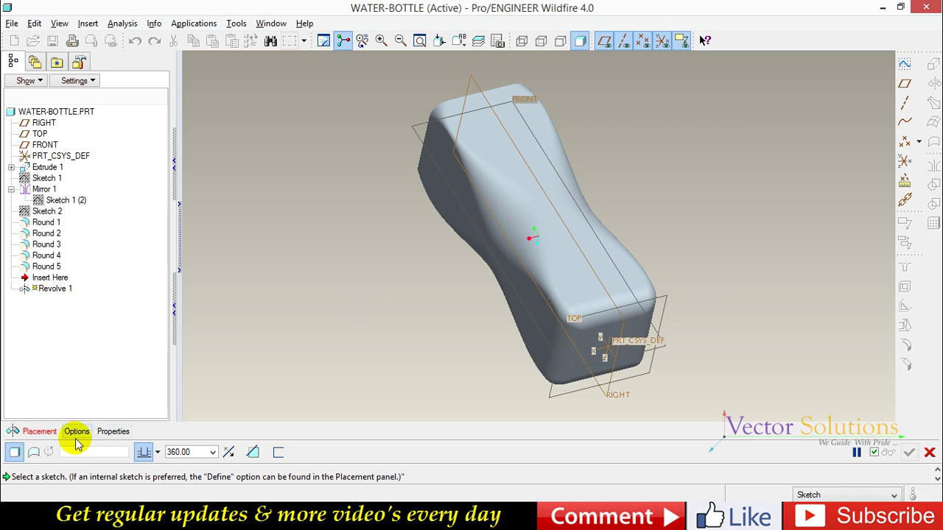
- Sketch a circle beside the bottle end on the FRONT plane for the revolve
click(38, 431)
click(114, 375)
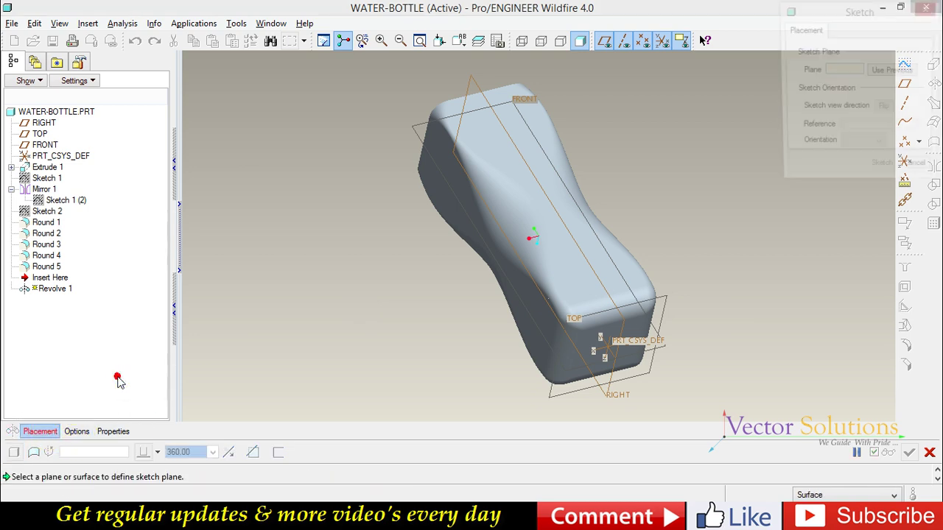
click(663, 345)
click(883, 170)
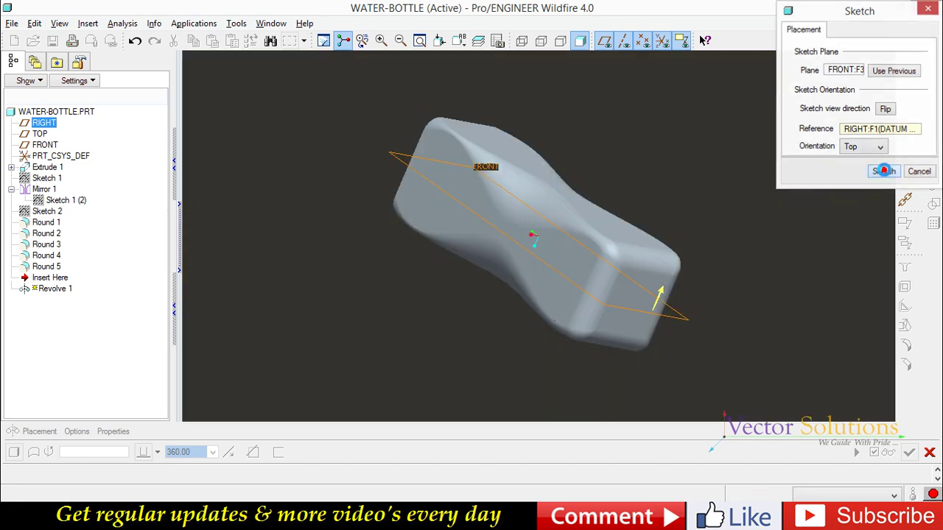
scroll(324, 238, up, 3)
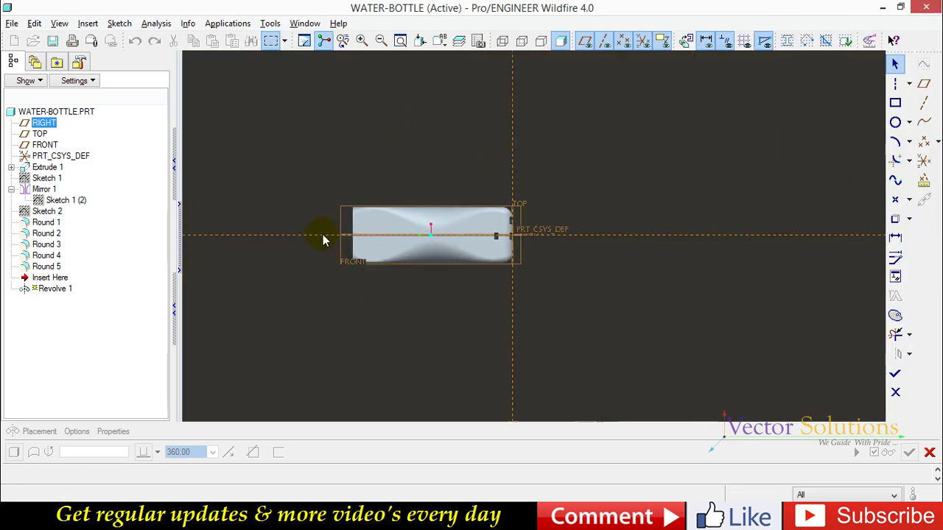
click(894, 122)
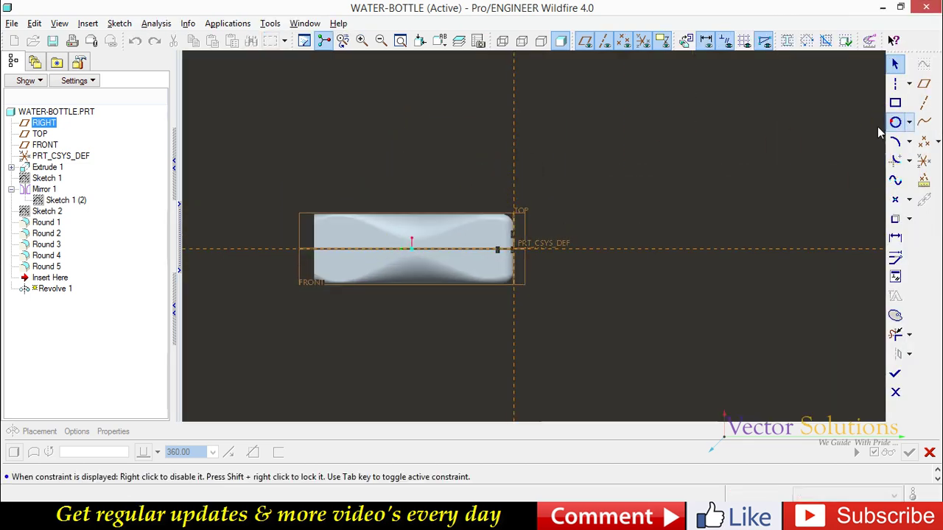
scroll(582, 221, down, 2)
click(540, 339)
middle_click(595, 236)
click(595, 232)
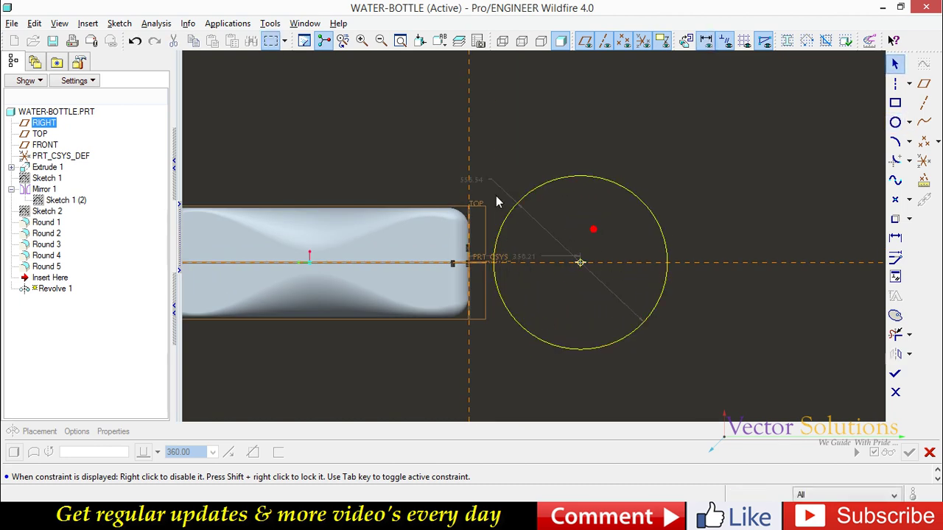
- Give the circle a 500 diameter and a 225 horizontal offset
double_click(480, 183)
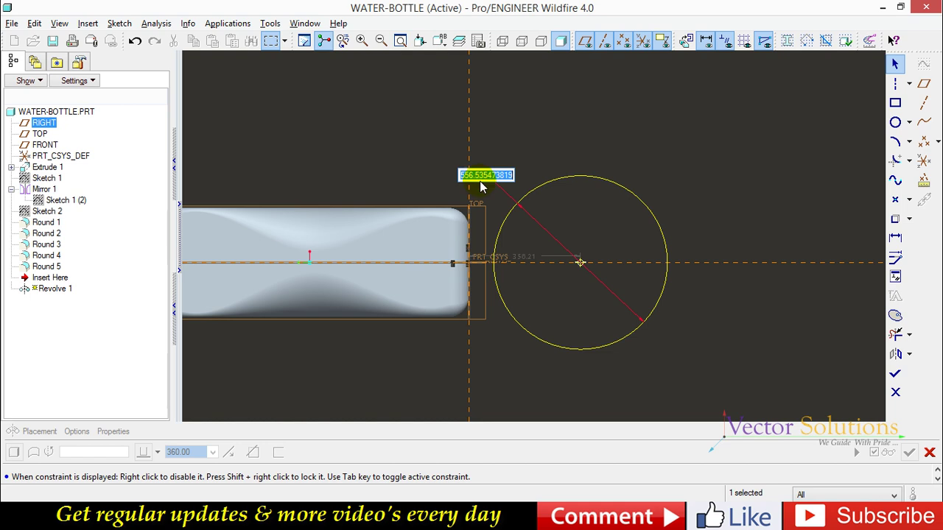
text(500)
key(Return)
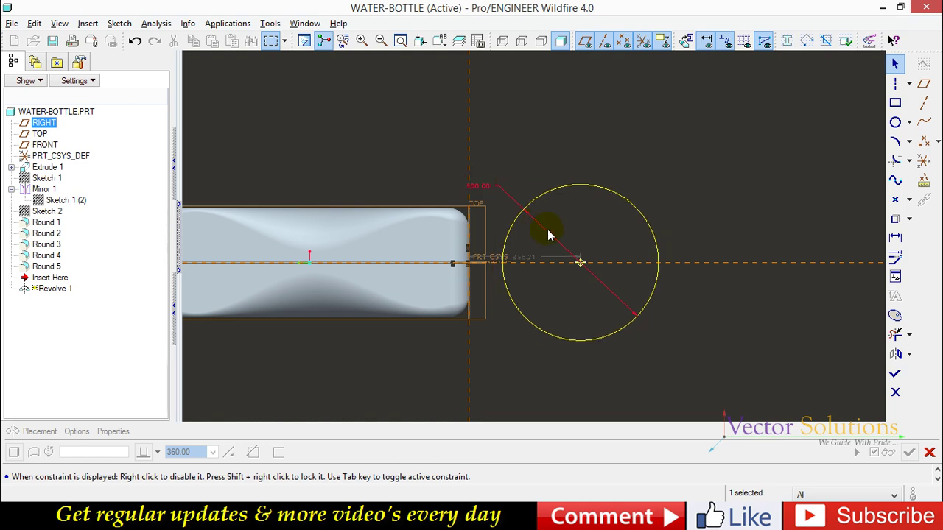
double_click(526, 259)
text(250)
key(Return)
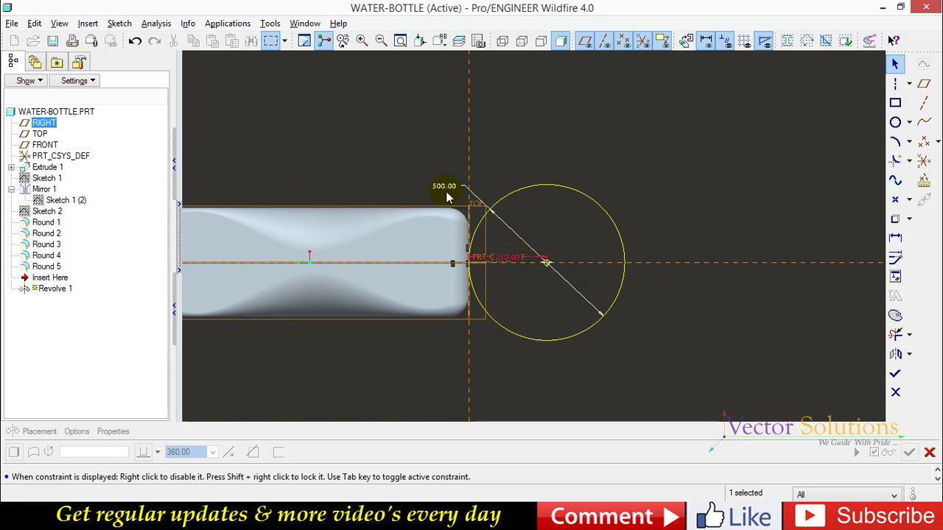
double_click(508, 256)
text(225)
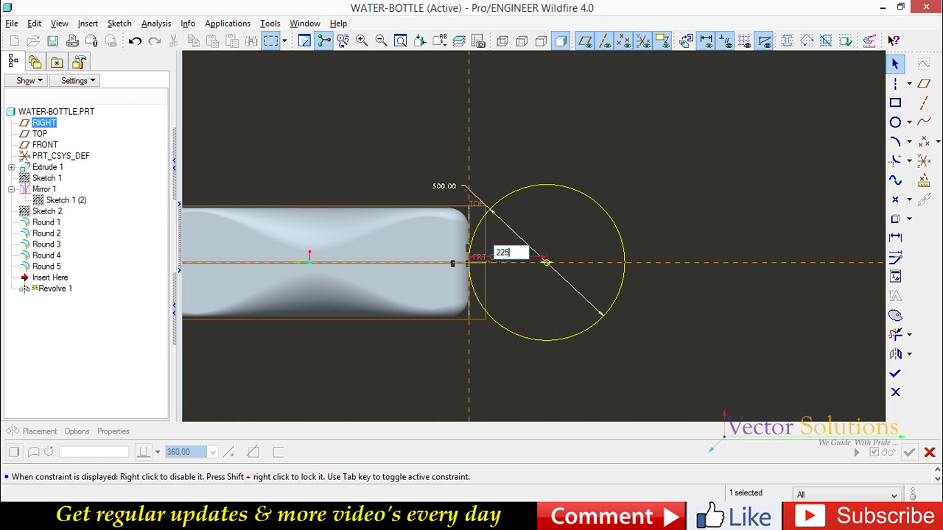
click(546, 304)
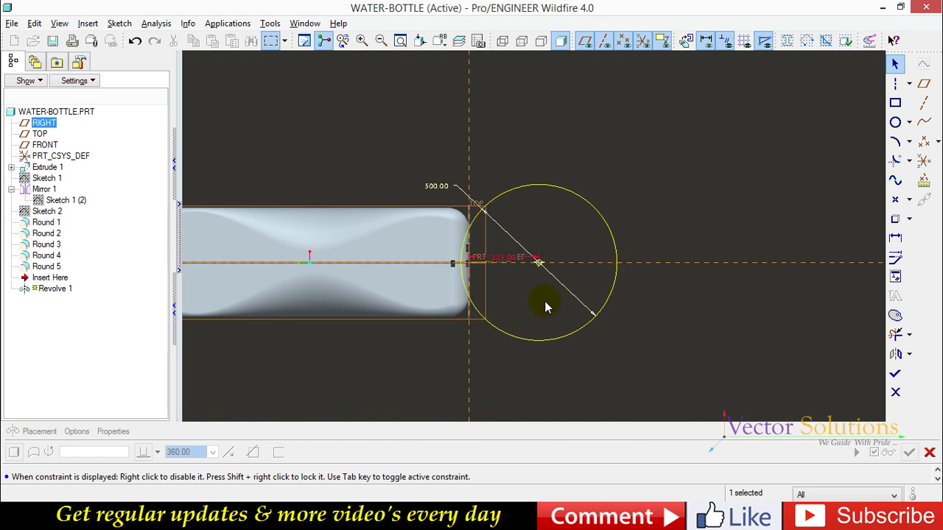
- Add a horizontal centerline through the circle centre and trim the circle
click(896, 84)
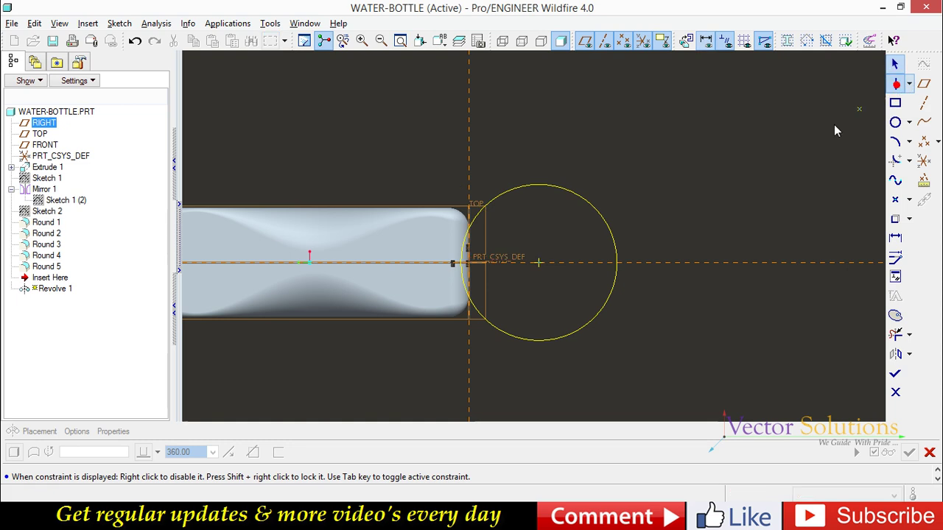
click(541, 263)
click(639, 266)
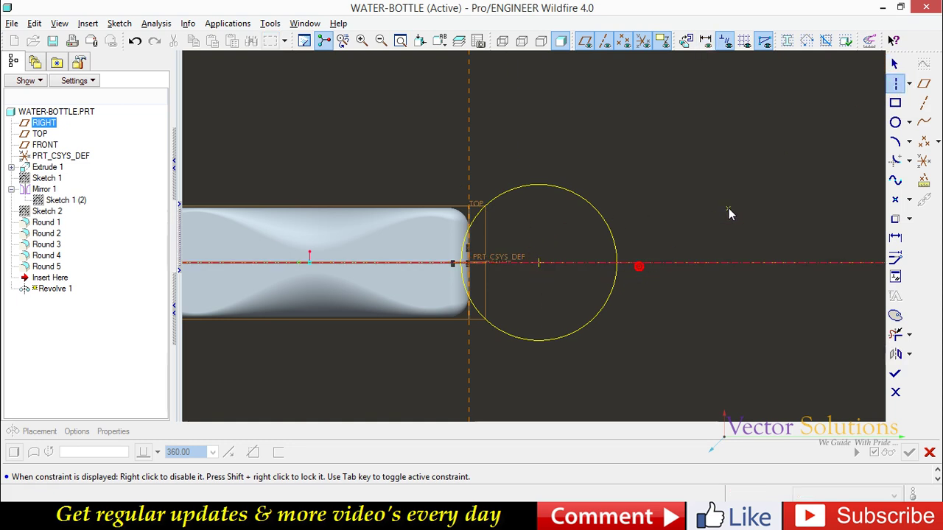
middle_click(728, 208)
click(896, 336)
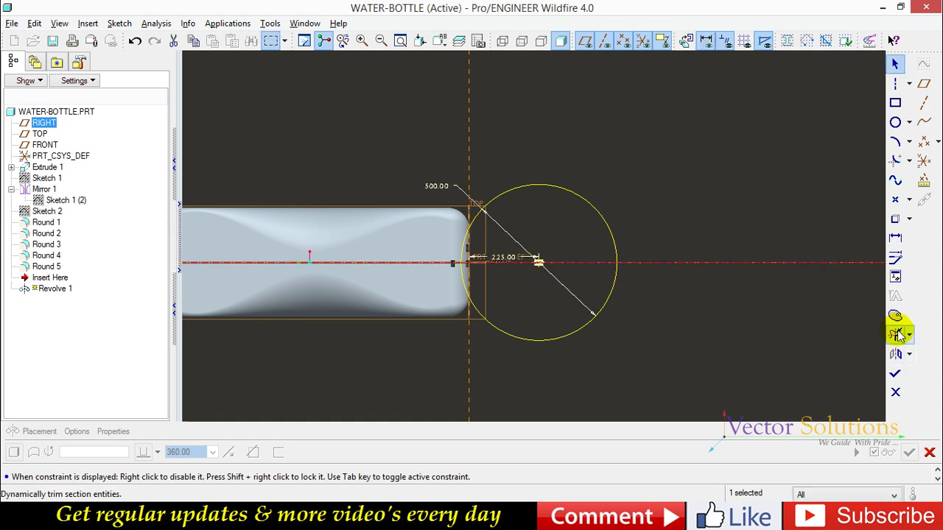
click(897, 334)
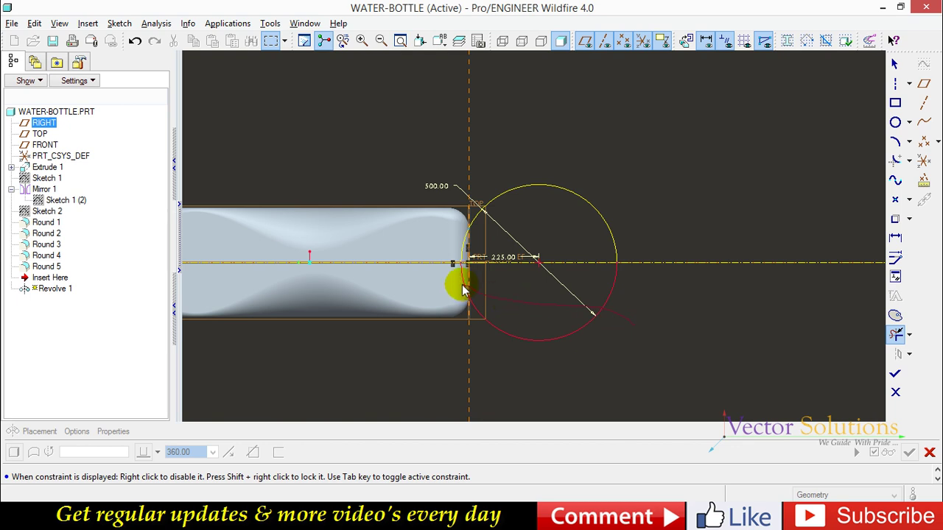
- Close the arc with a line along the axis and revolve it as a material-removing cut
click(909, 84)
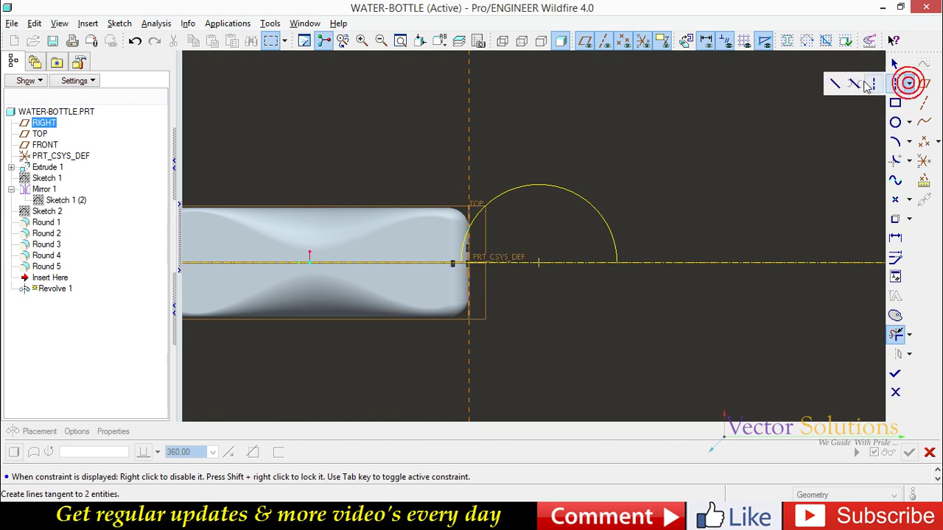
click(835, 83)
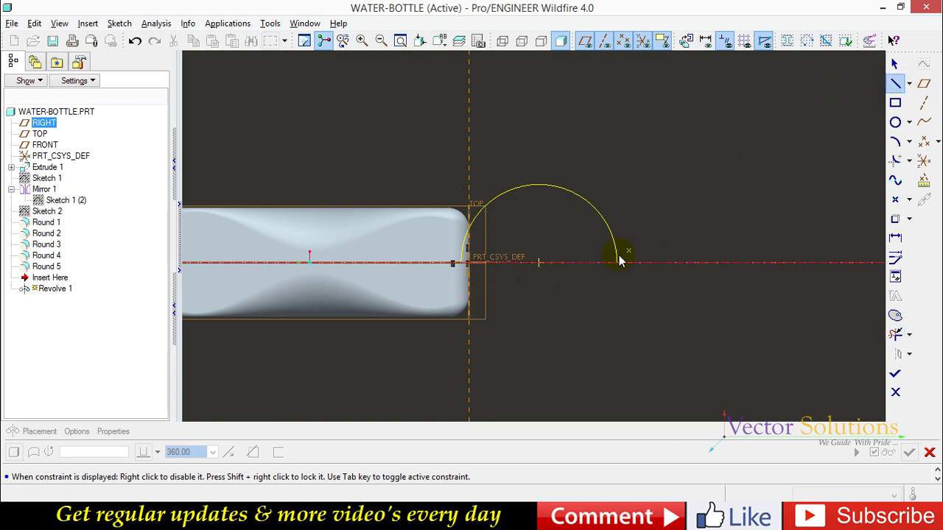
click(458, 264)
middle_click(786, 321)
click(894, 374)
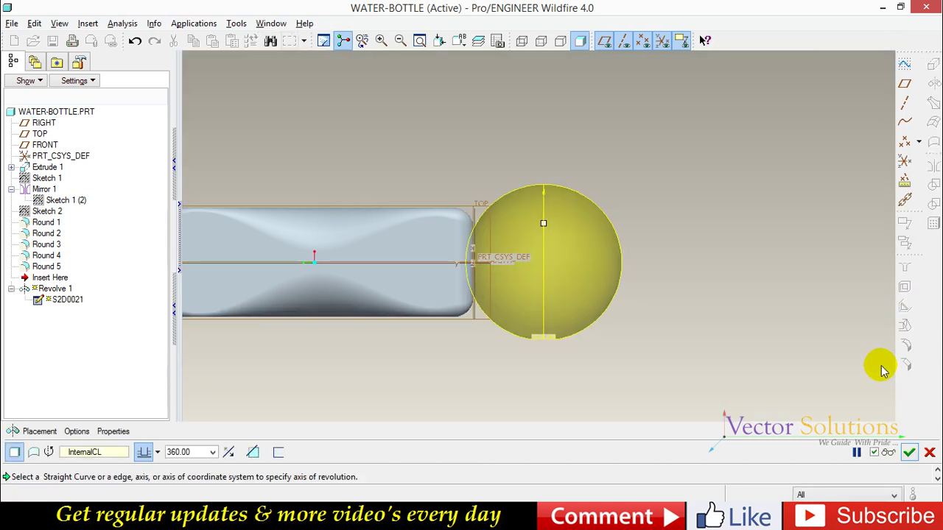
click(252, 452)
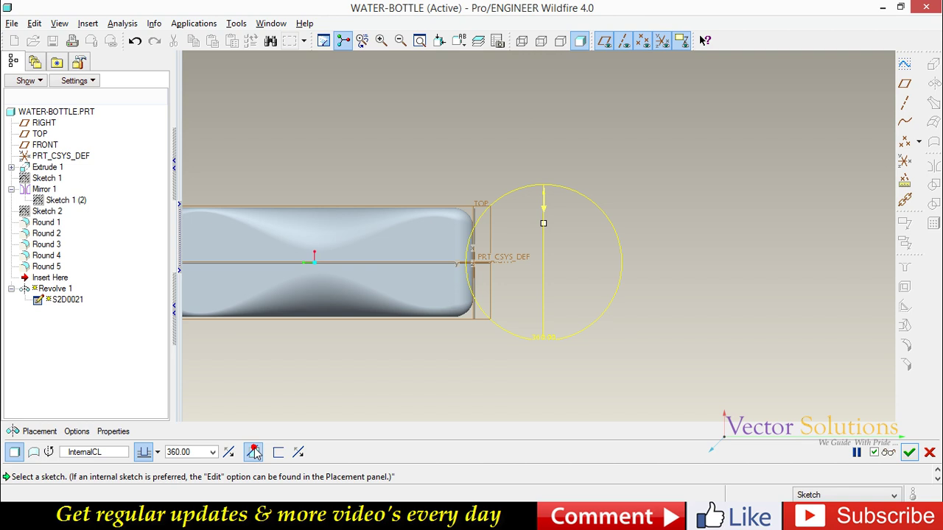
middle_click(704, 246)
middle_drag(705, 242, 657, 243)
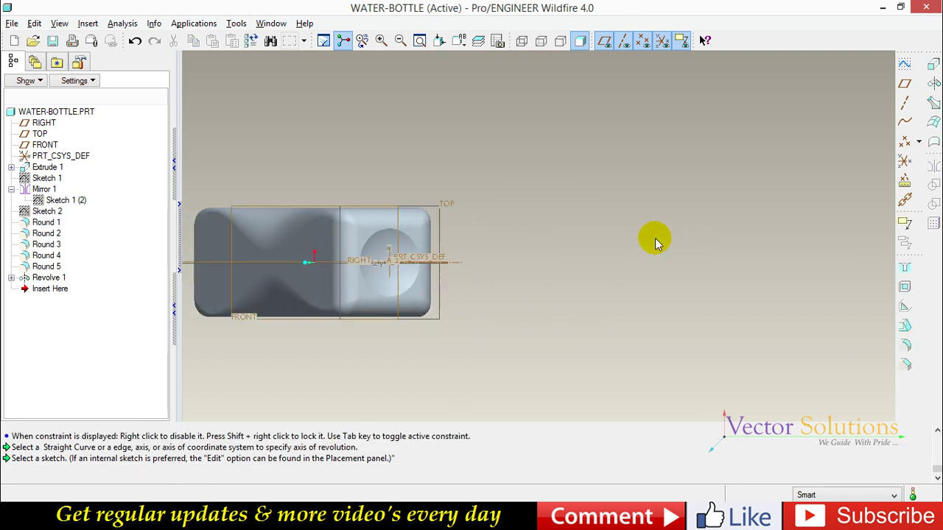
- Add a 25-radius round to the circular edge of the end recess
click(906, 343)
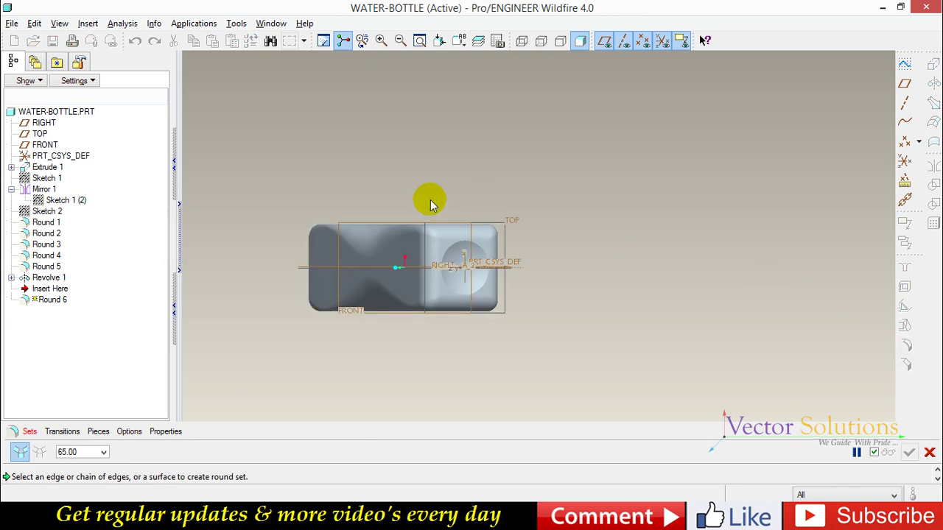
scroll(431, 200, down, 3)
click(458, 280)
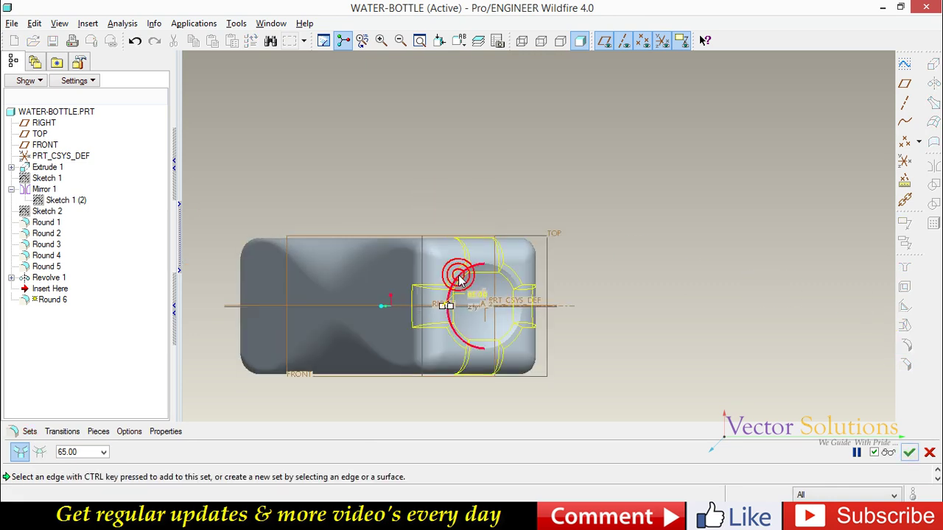
double_click(83, 451)
text(10)
key(Return)
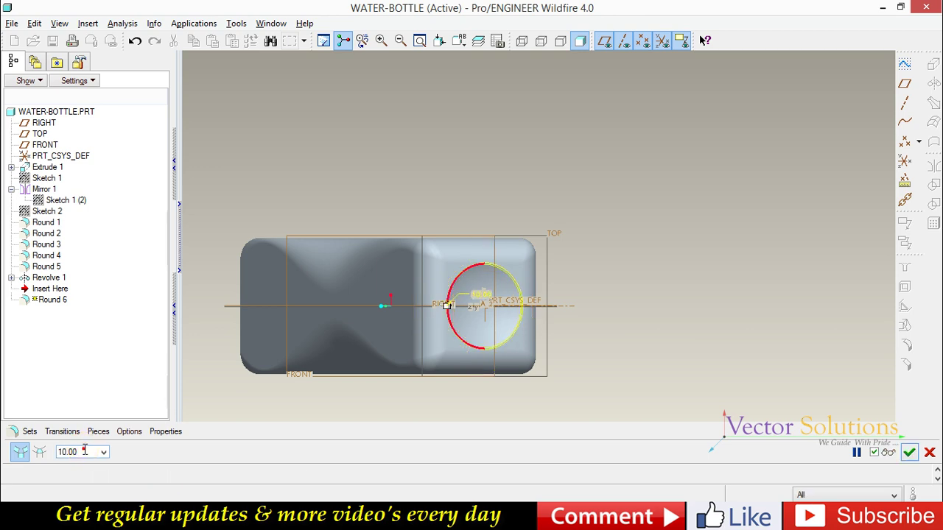
text(25)
key(Return)
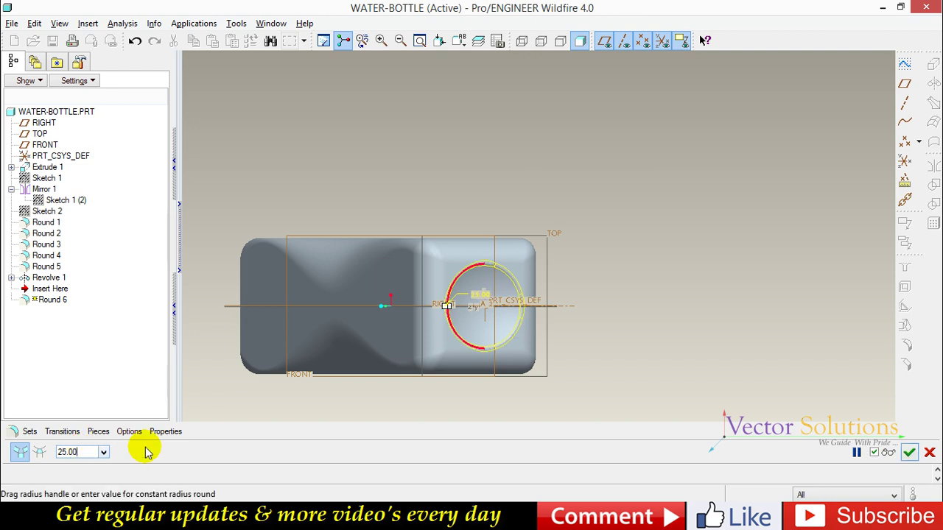
click(909, 453)
mouse_move(719, 240)
middle_down()
mouse_move(578, 288)
mouse_move(683, 204)
middle_up()
mouse_move(611, 267)
middle_down()
mouse_move(513, 231)
mouse_move(522, 284)
mouse_move(537, 288)
middle_up()
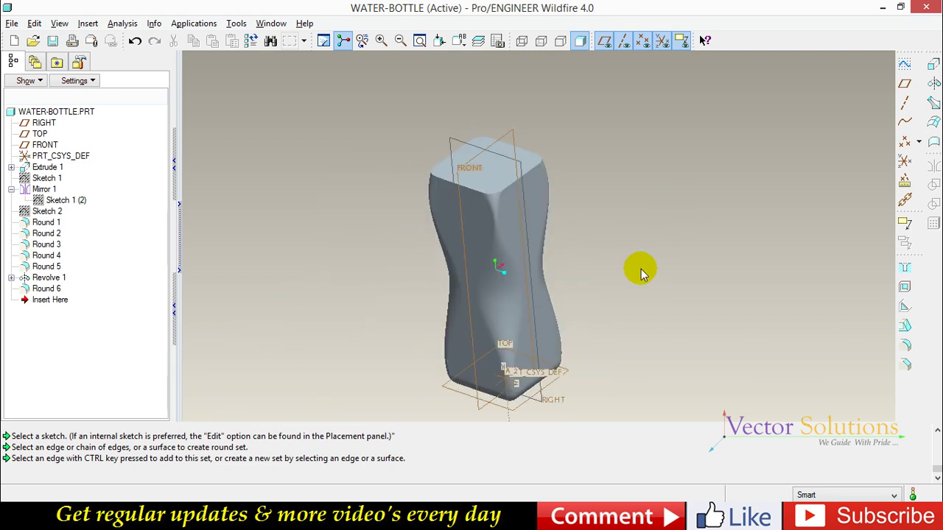
- Start a straight parallel blend protrusion on the FRONT plane, accepting the default direction and sketch view
click(89, 24)
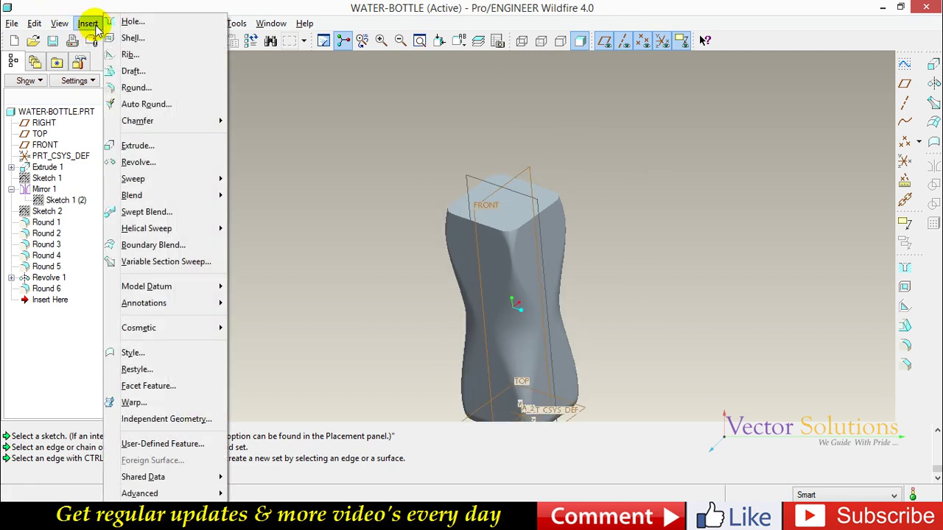
click(158, 194)
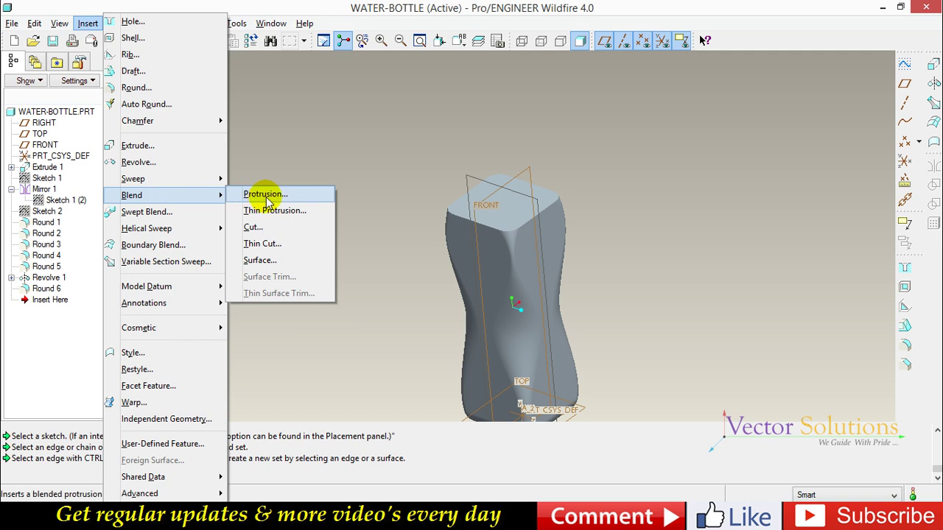
click(266, 196)
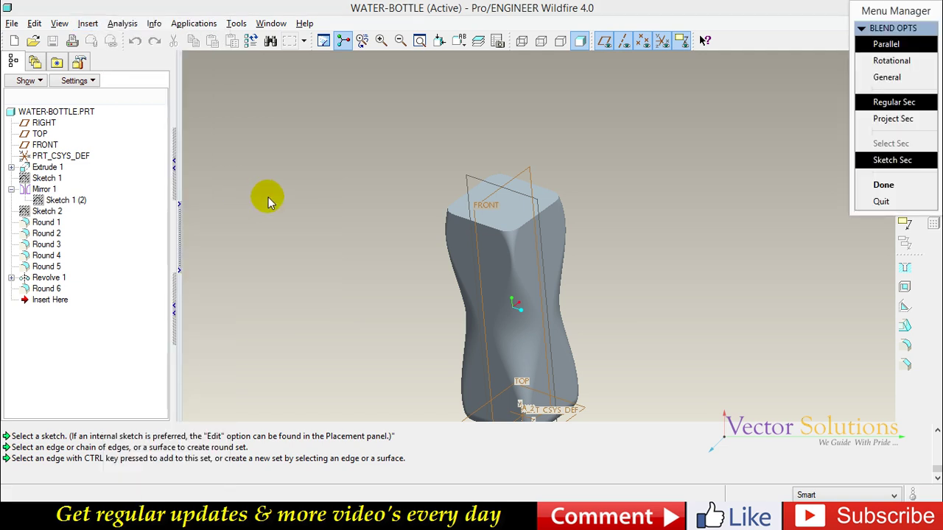
click(878, 184)
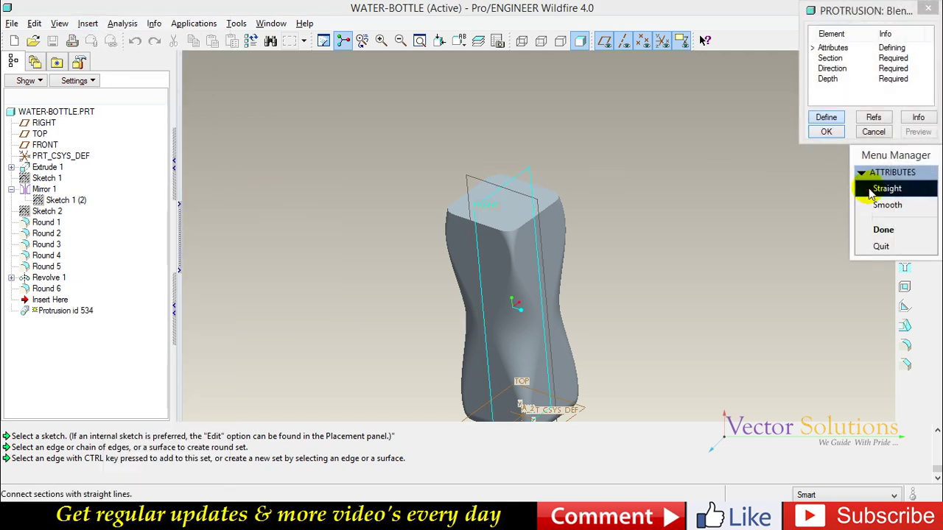
click(883, 230)
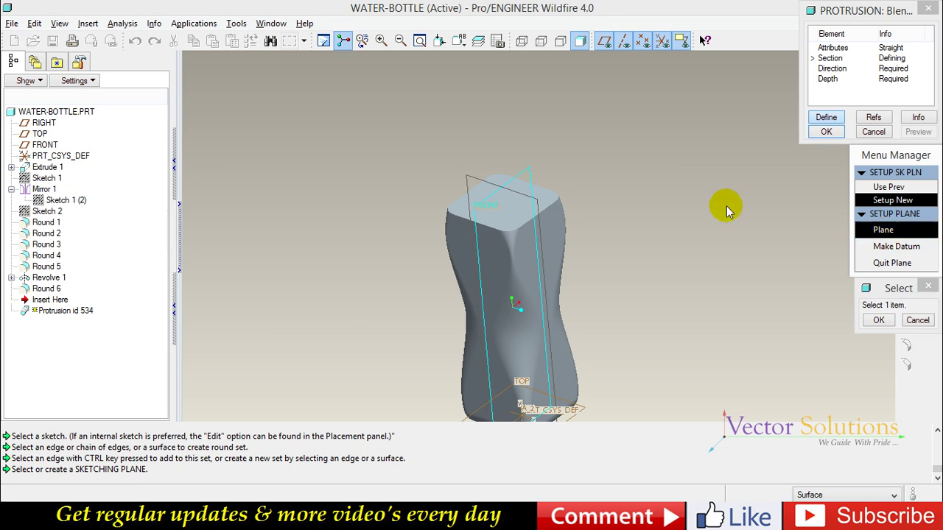
click(508, 208)
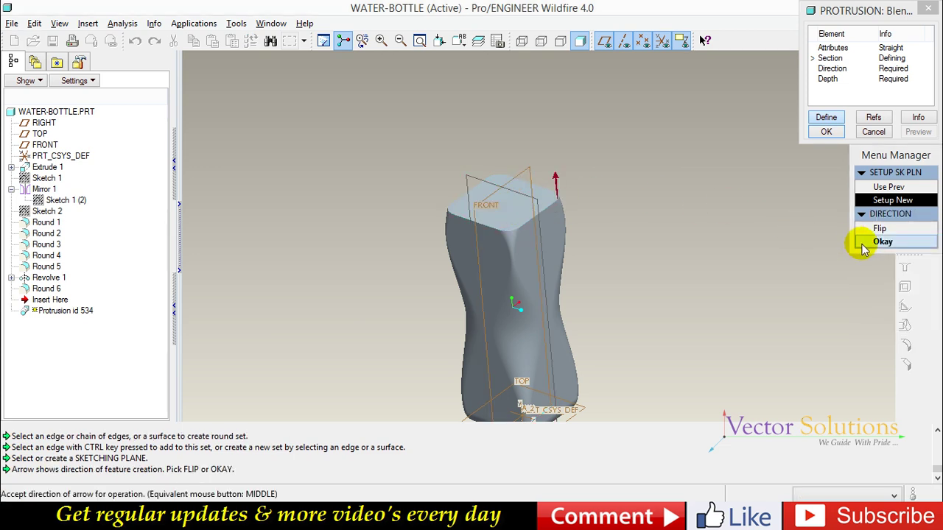
click(861, 243)
click(871, 283)
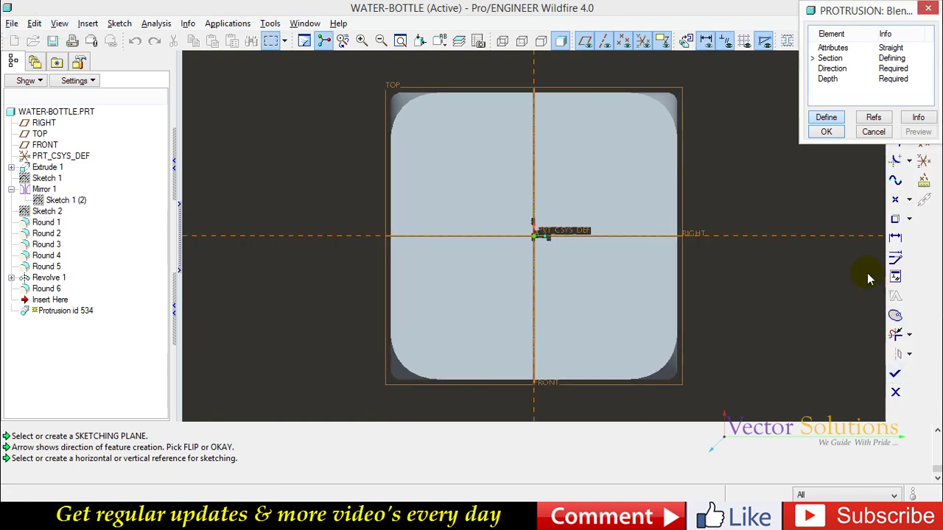
- Reuse the bottle's rounded-square outer edge loop as section one, then toggle to the next section
mouse_move(851, 18)
mouse_down()
mouse_move(106, 245)
mouse_move(71, 286)
mouse_up()
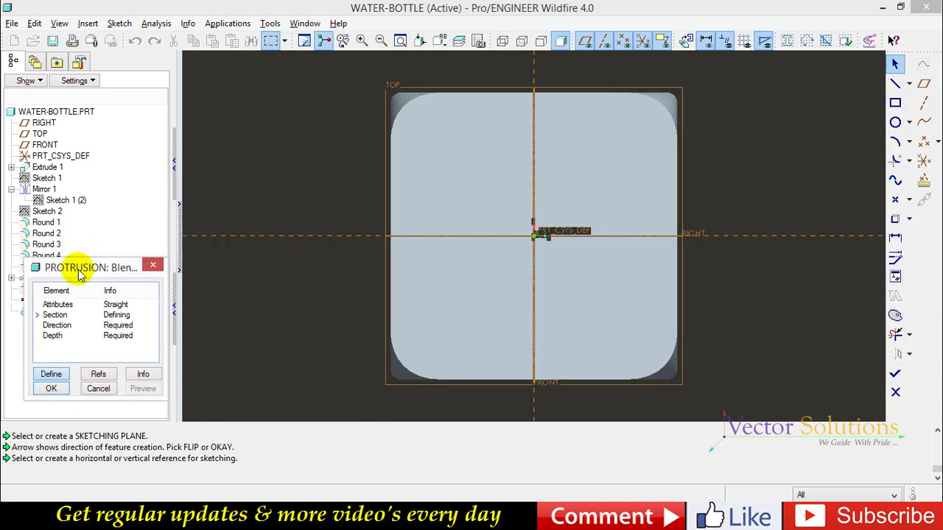
click(894, 220)
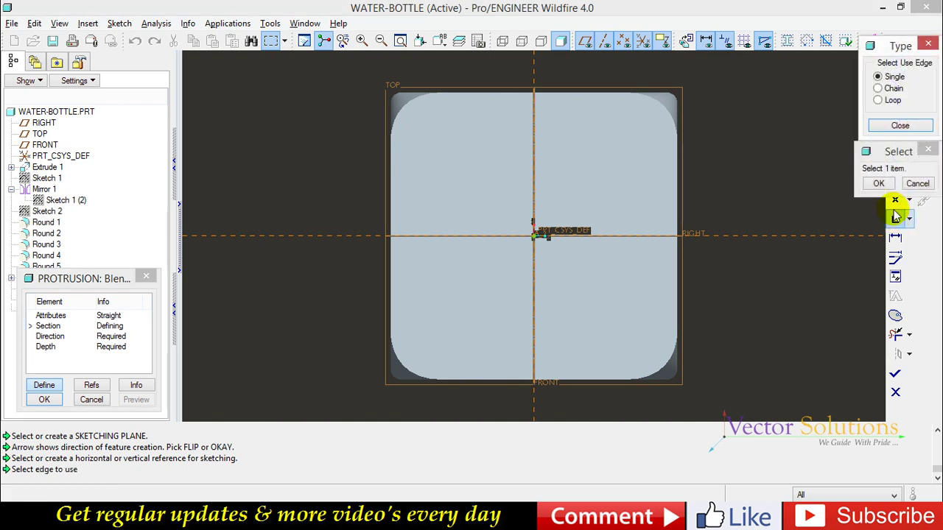
click(877, 100)
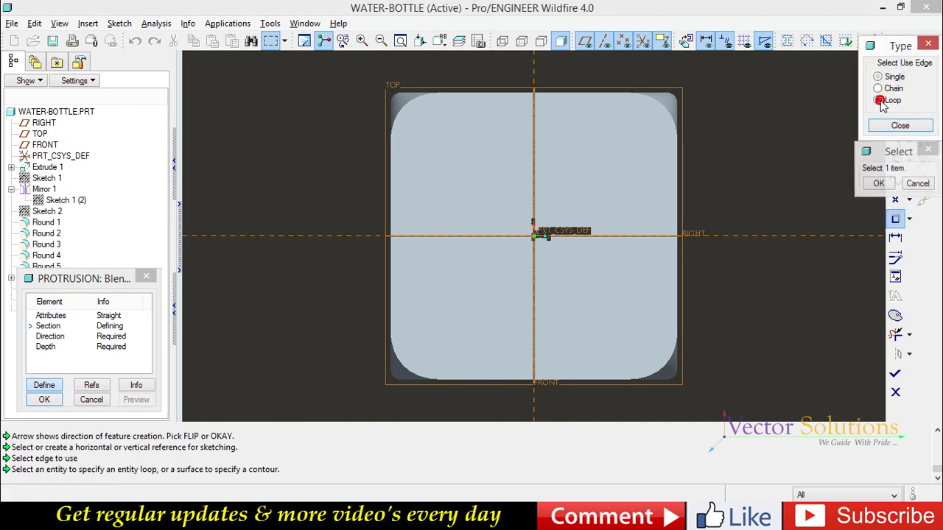
click(675, 122)
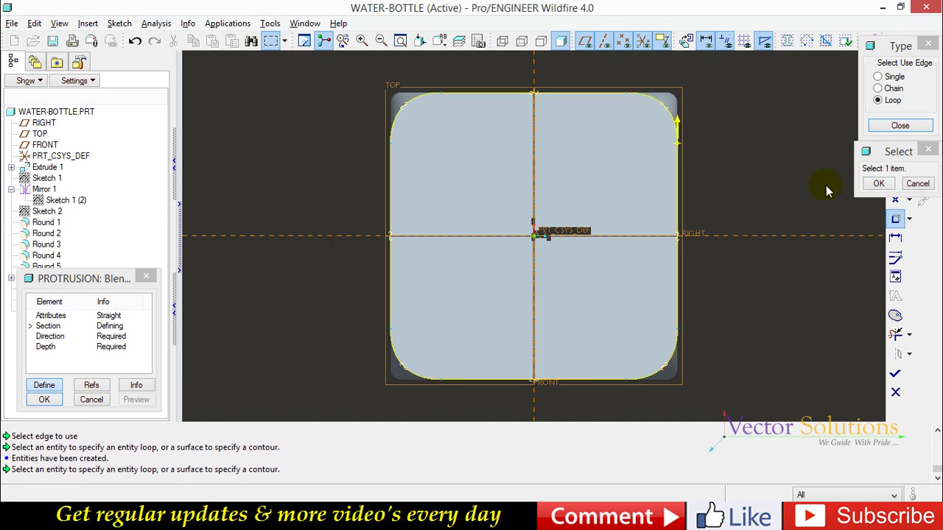
click(878, 183)
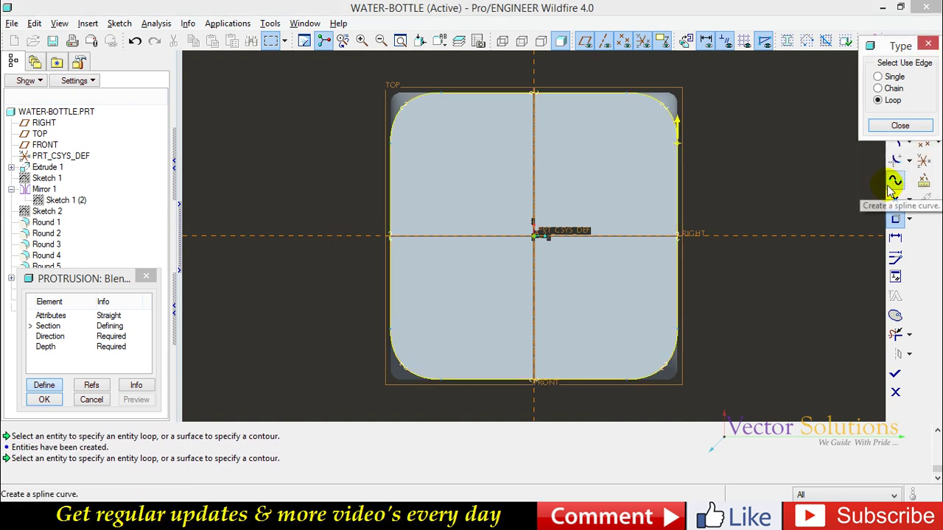
click(899, 125)
right_click(740, 124)
click(752, 127)
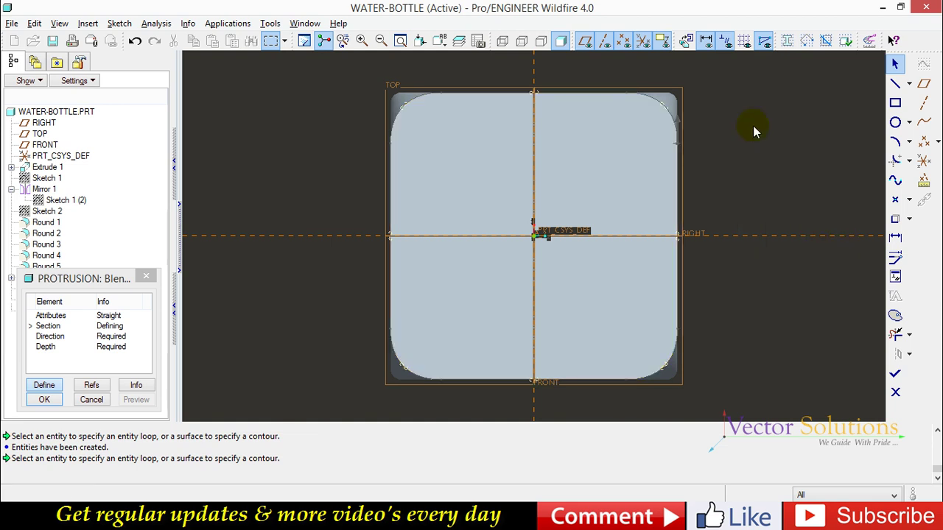
- Draw a centreline through the sketch origin
click(908, 85)
click(873, 84)
click(531, 179)
click(533, 234)
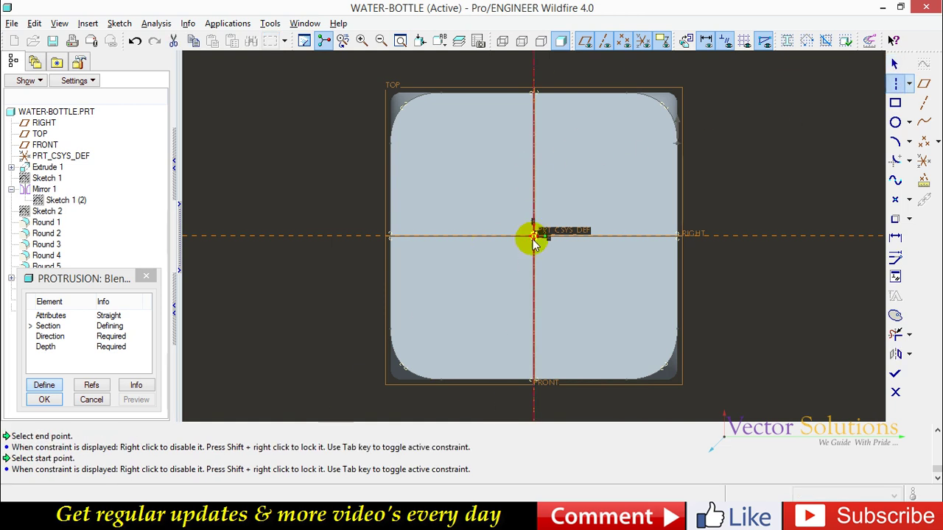
click(581, 236)
middle_click(737, 194)
- Draw a rectangle around the centreline and set its width to 175
click(895, 103)
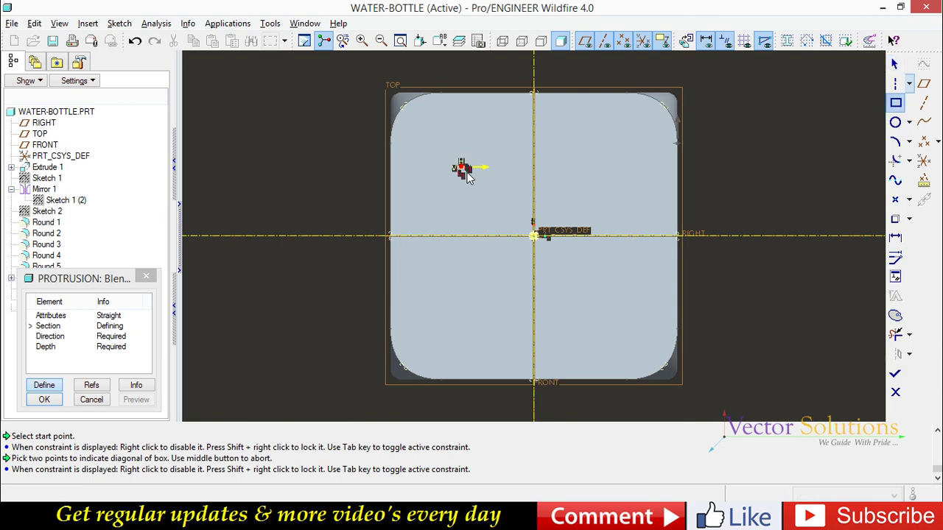
click(464, 168)
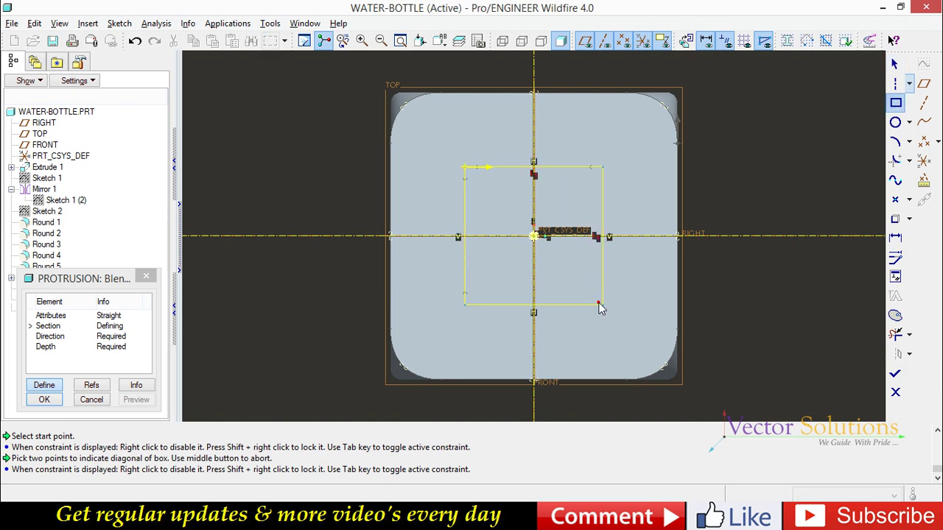
click(598, 305)
middle_click(595, 301)
double_click(507, 154)
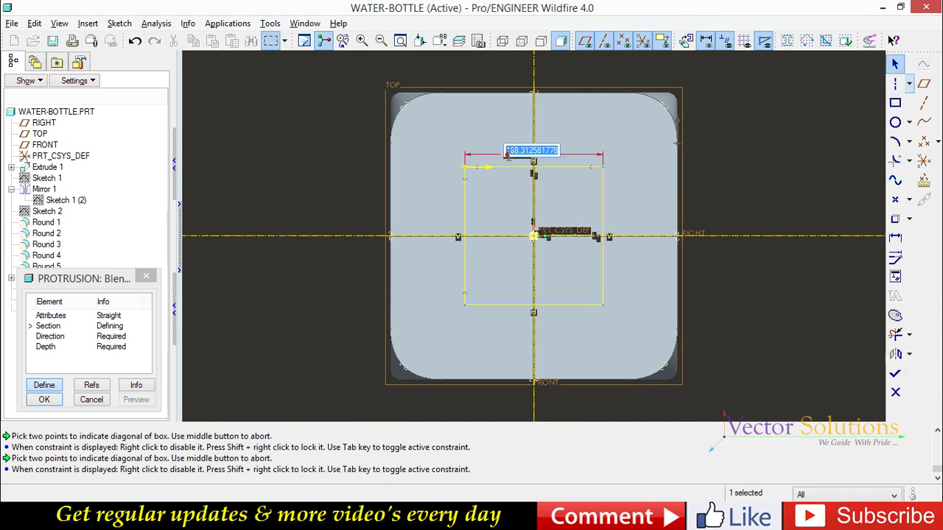
text(175)
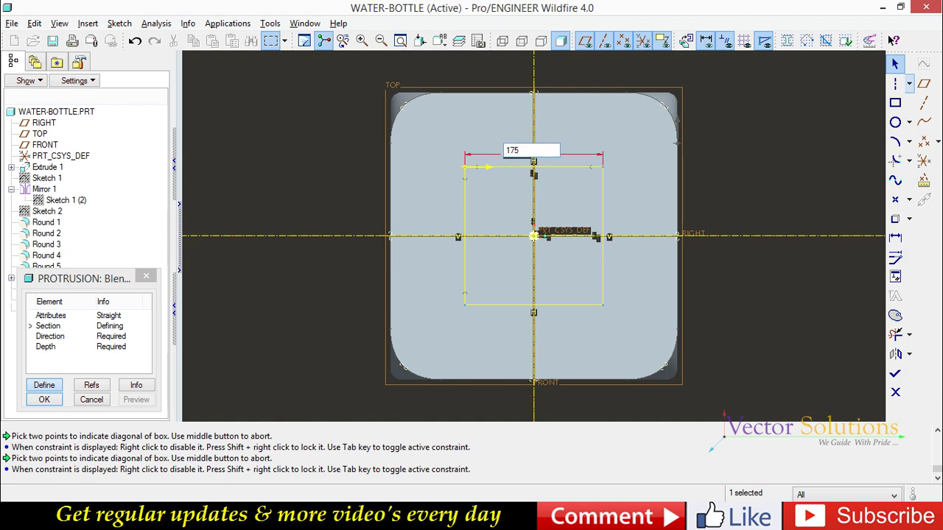
key(Return)
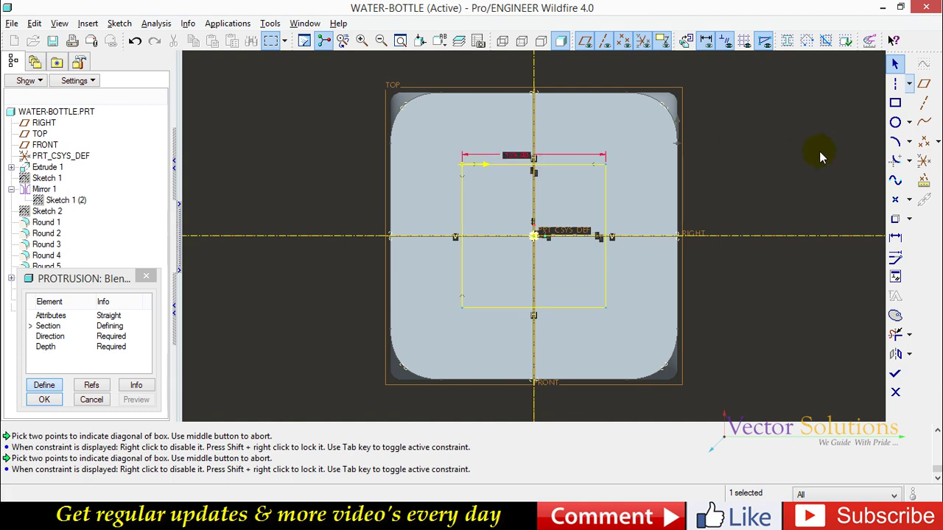
- Apply constraints to the rectangle's left, top and right sides
click(894, 160)
click(462, 184)
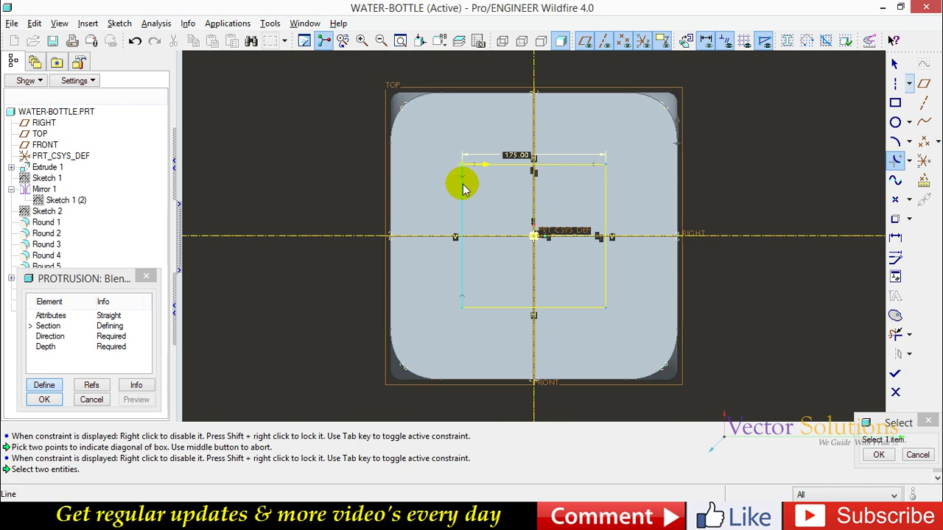
click(484, 165)
click(558, 167)
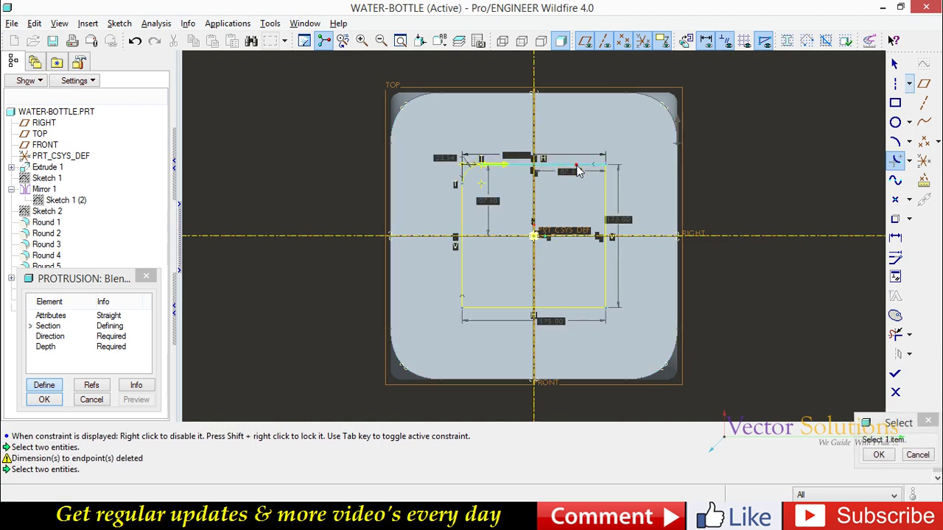
click(603, 190)
- Fillet the rectangle's lower-right and lower-left corners
click(600, 258)
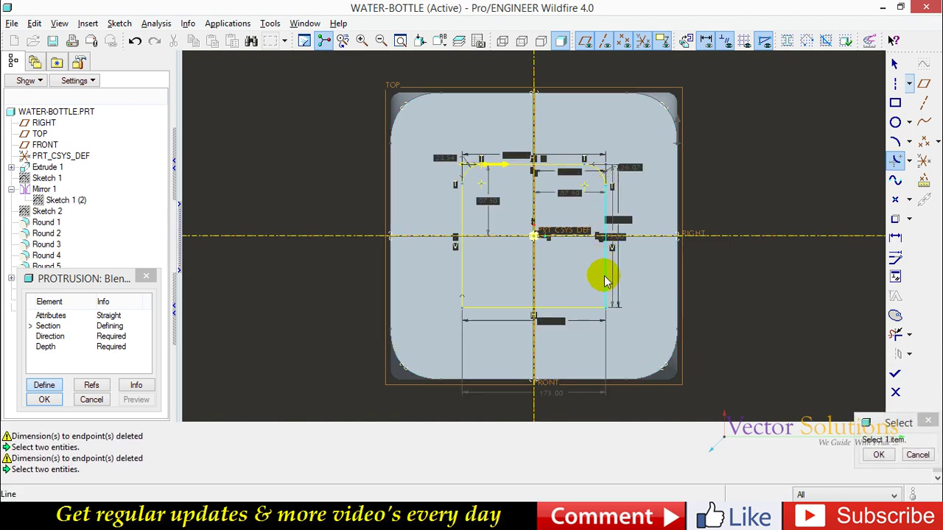
click(586, 307)
click(480, 308)
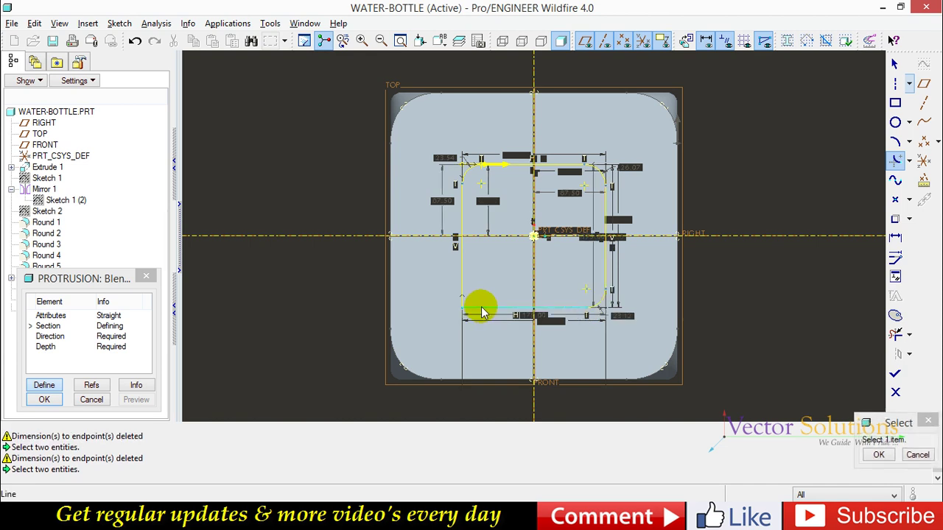
click(458, 281)
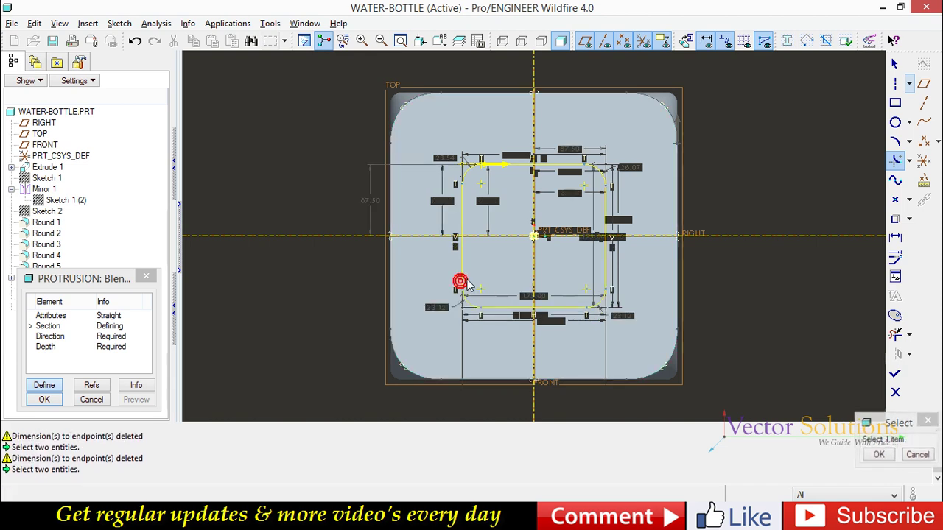
middle_click(702, 167)
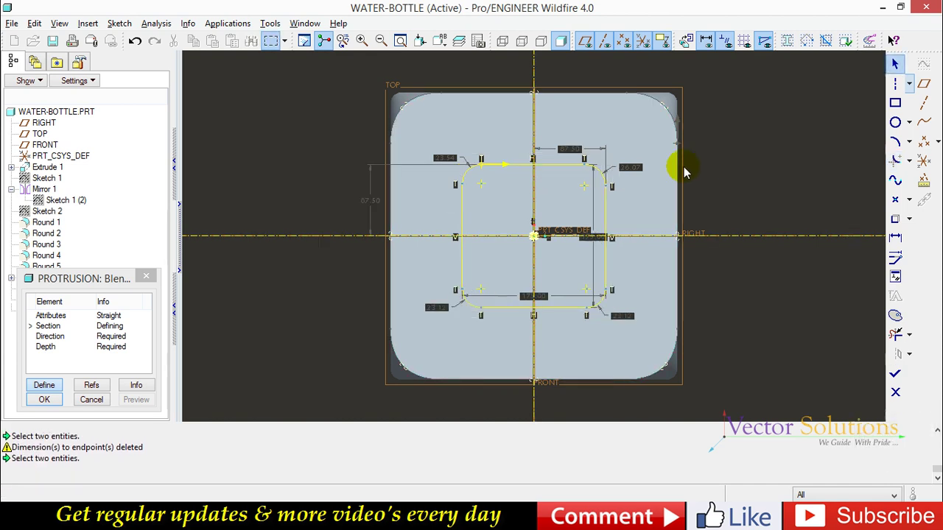
- Set all four corner fillet radii to 25.00
double_click(448, 161)
text(25)
key(Return)
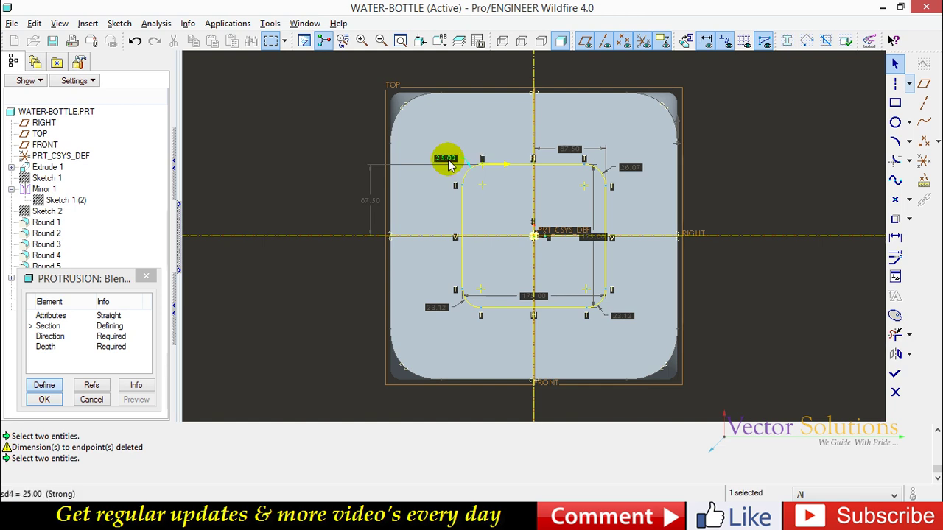
double_click(633, 165)
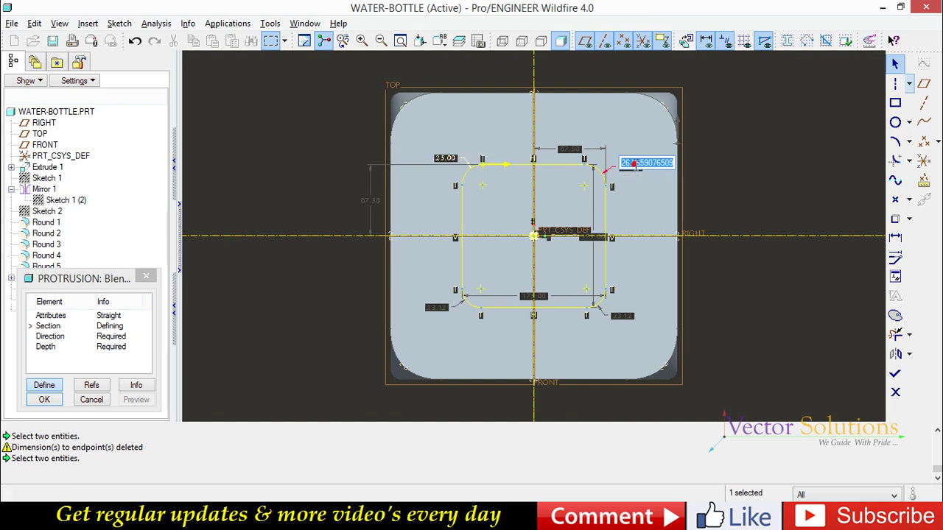
key(Return)
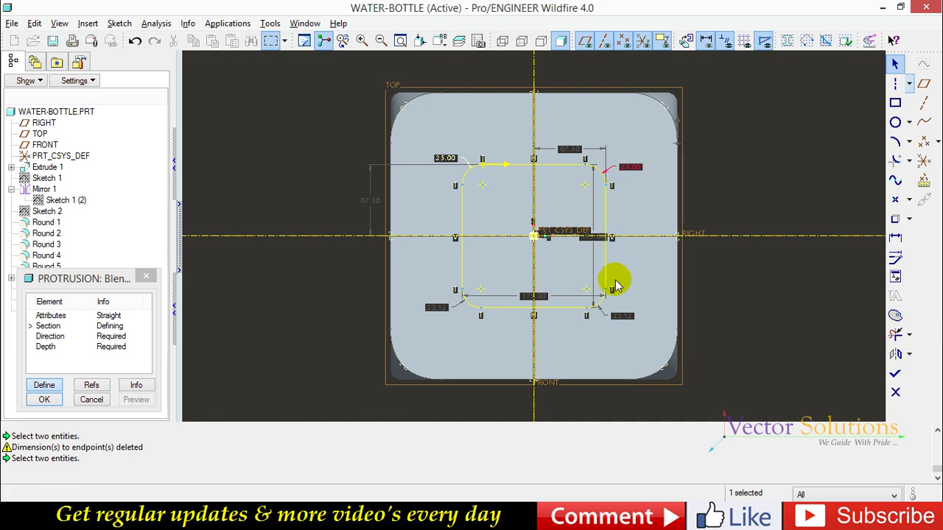
text(25)
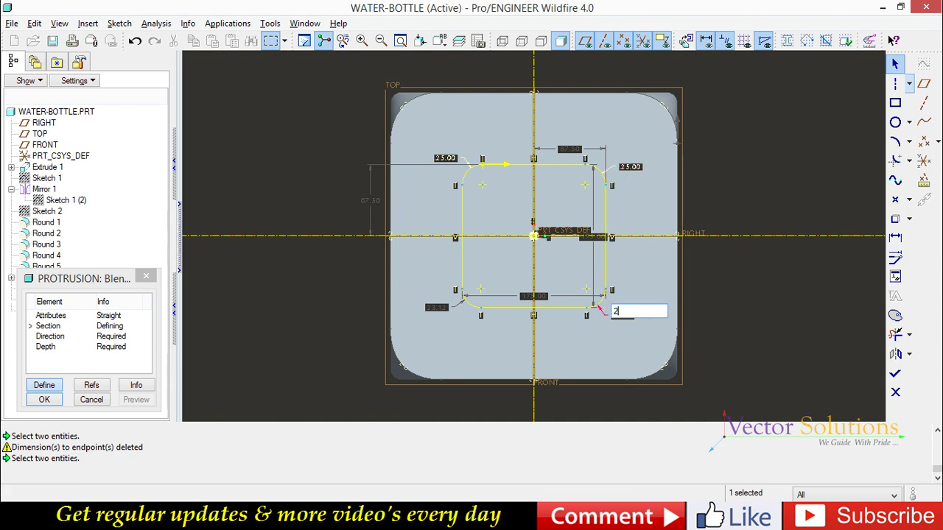
key(Return)
click(437, 309)
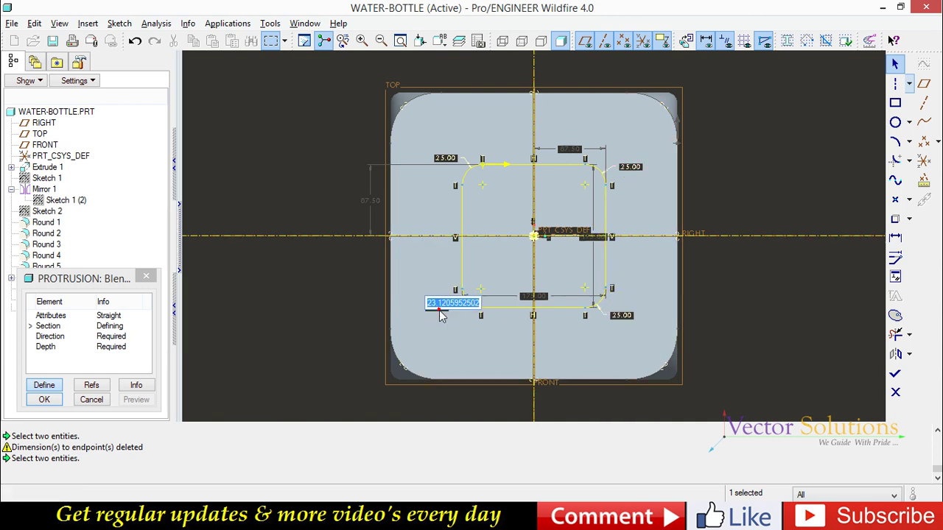
text(25)
key(Return)
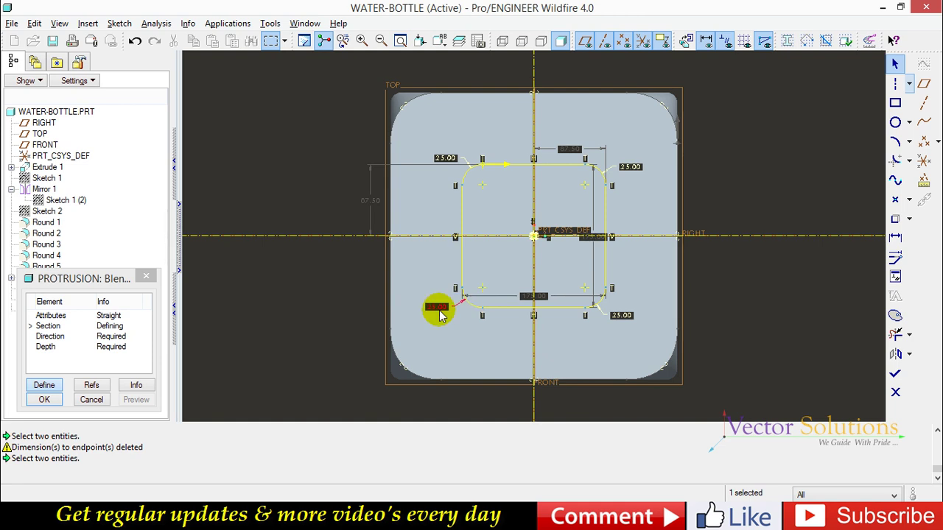
- Make the rectangle's right side the section start point
click(611, 177)
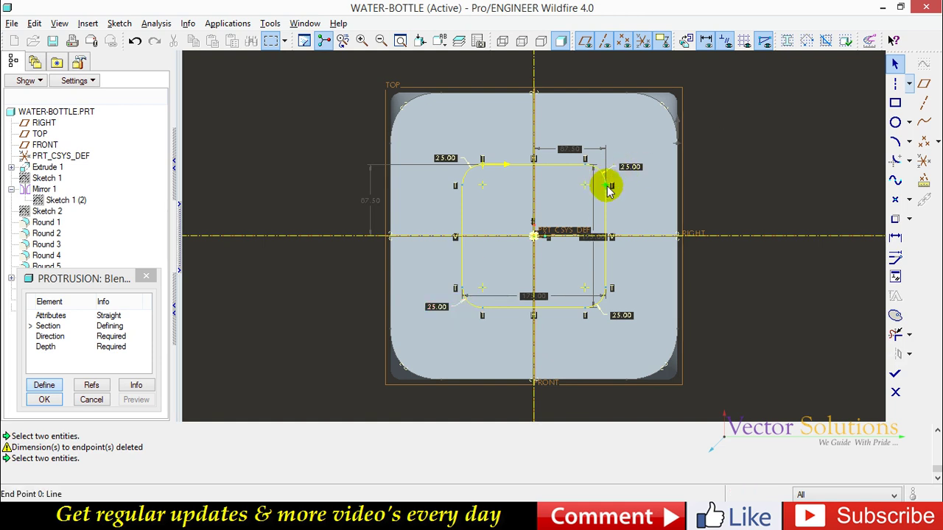
right_click(606, 188)
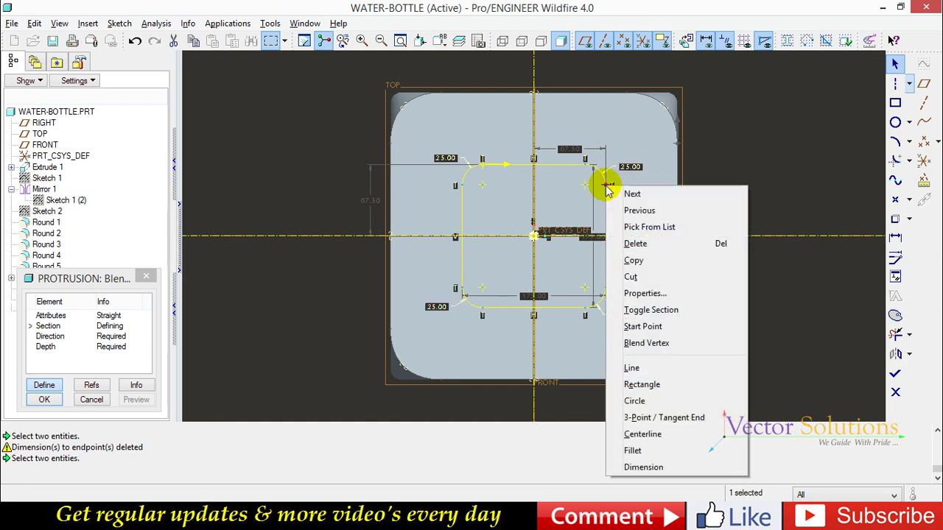
click(616, 326)
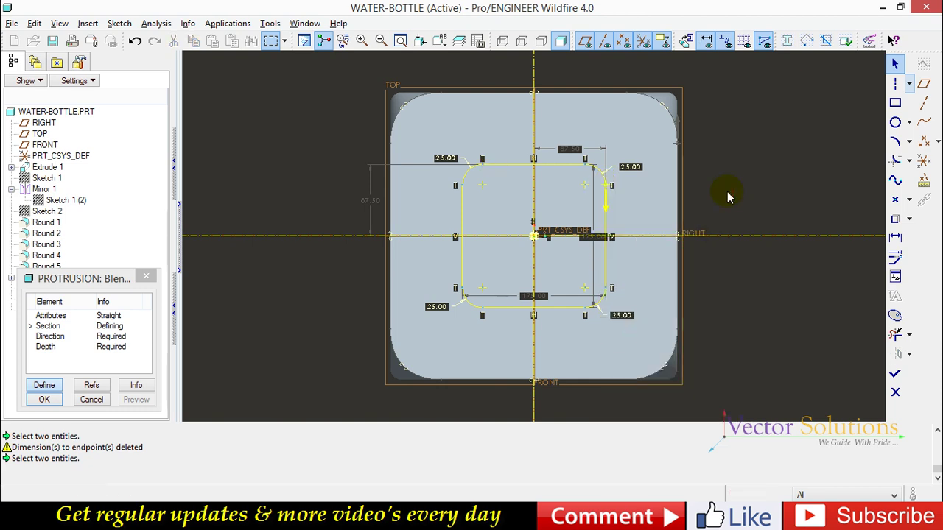
- Complete the blend with a blind 175 depth for section 2, then orbit to inspect the tapered top
click(895, 373)
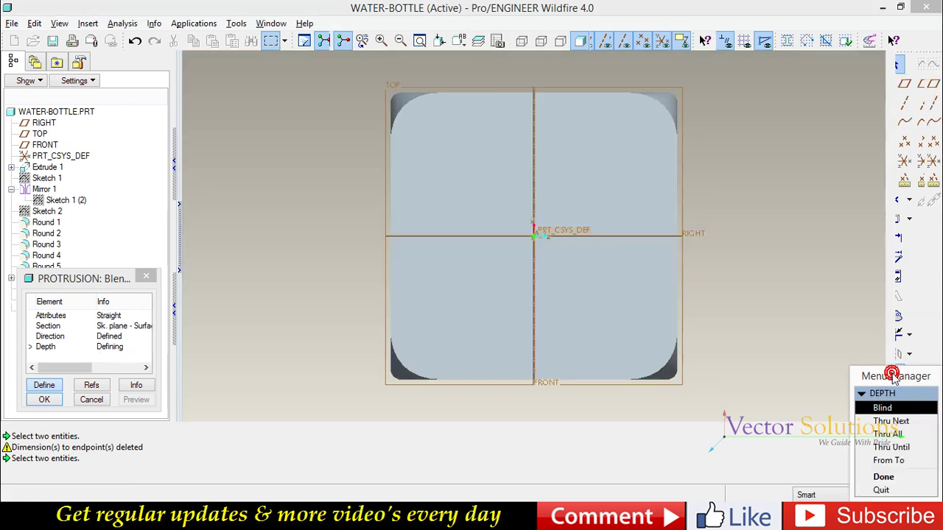
click(883, 477)
text(1)
key(Return)
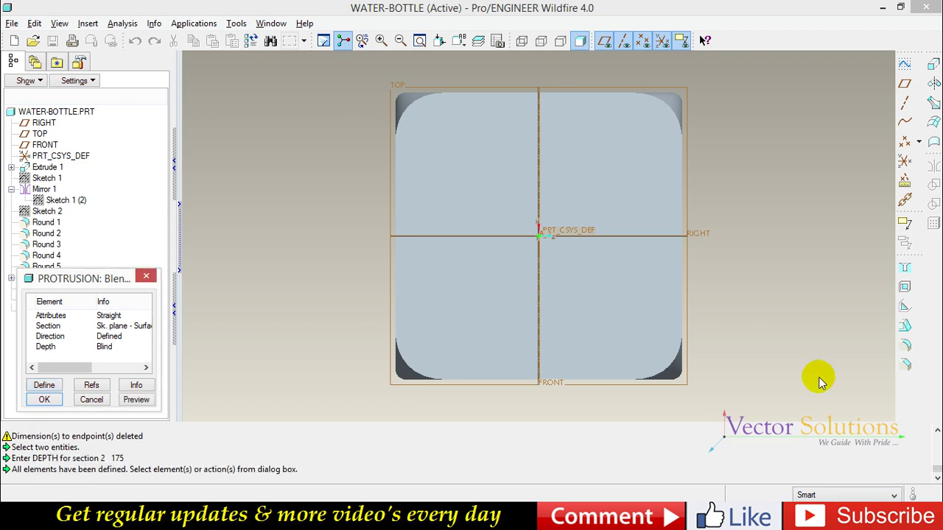
click(44, 399)
click(794, 299)
scroll(715, 316, down, 2)
mouse_move(715, 316)
middle_down()
mouse_move(690, 268)
mouse_move(644, 279)
mouse_move(709, 226)
mouse_move(751, 265)
mouse_move(807, 205)
mouse_move(724, 248)
mouse_move(659, 266)
mouse_move(684, 285)
mouse_move(693, 274)
middle_up()
scroll(645, 279, down, 2)
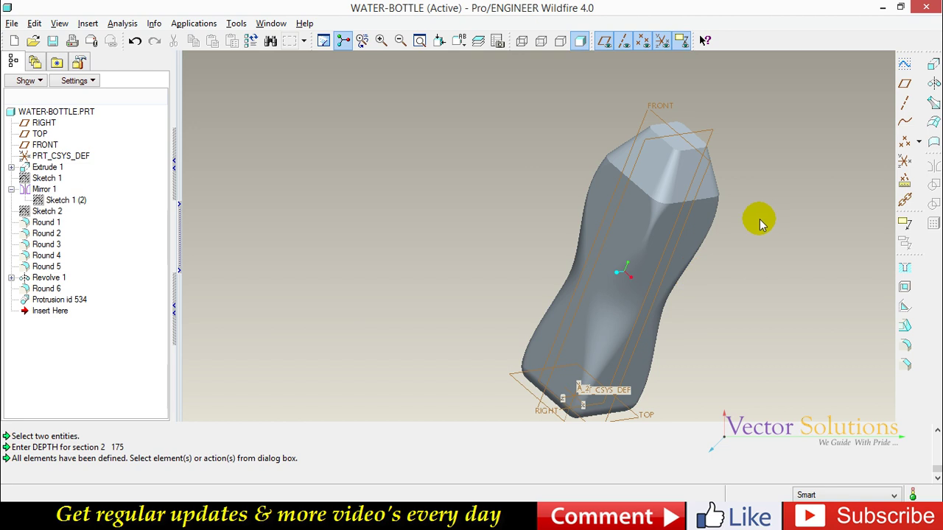
scroll(700, 242, up, 1)
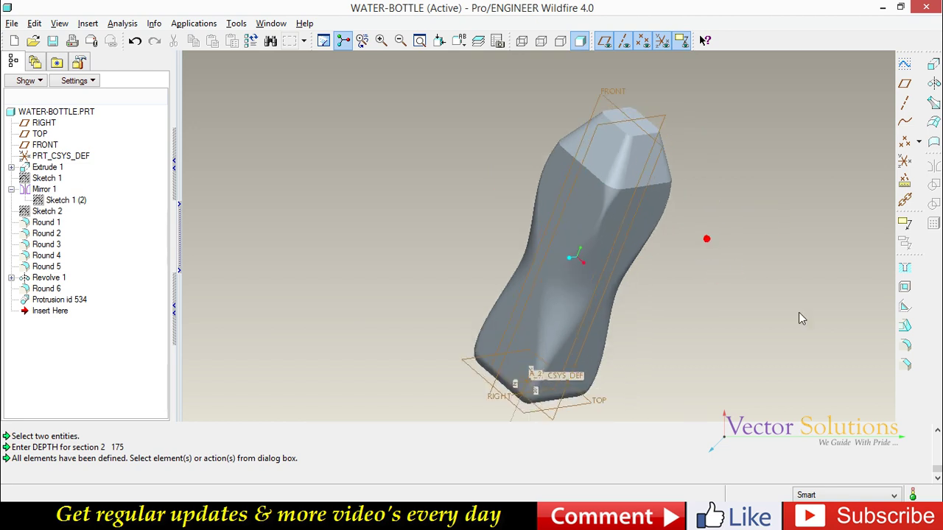
- Round the body's top edge loop with a 50.00 radius and orbit to check it
click(904, 346)
scroll(704, 210, up, 1)
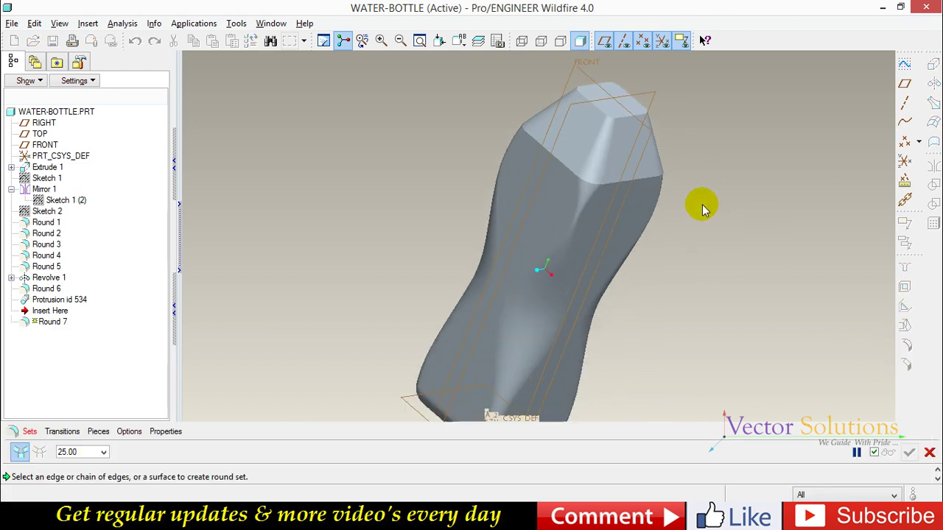
click(577, 179)
double_click(92, 451)
text(50)
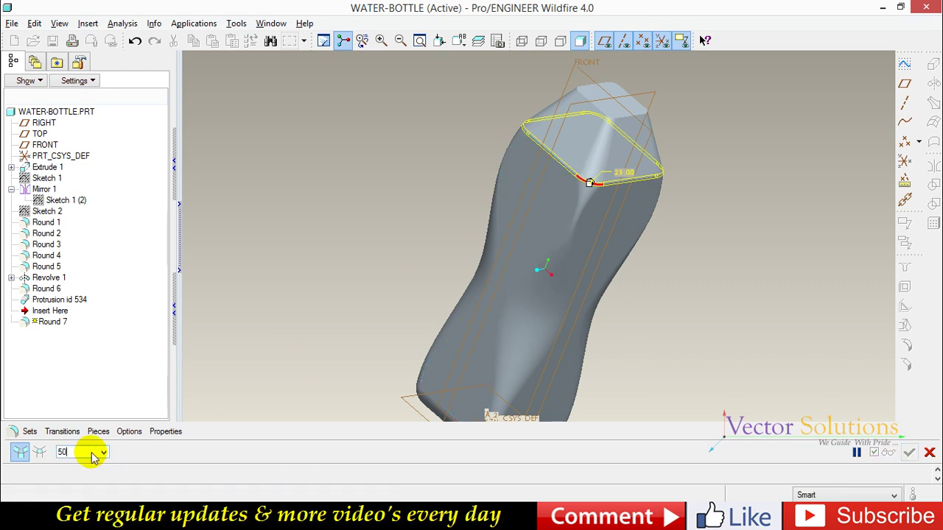
key(Return)
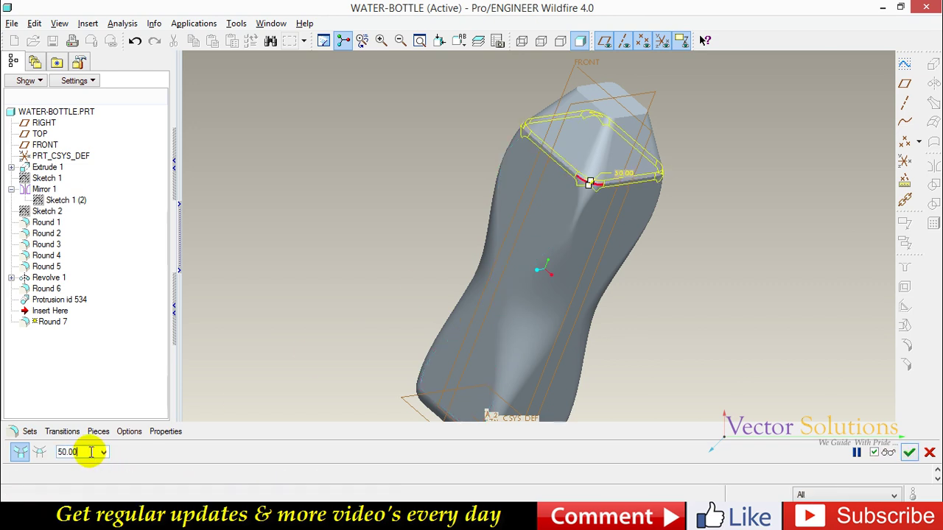
click(909, 451)
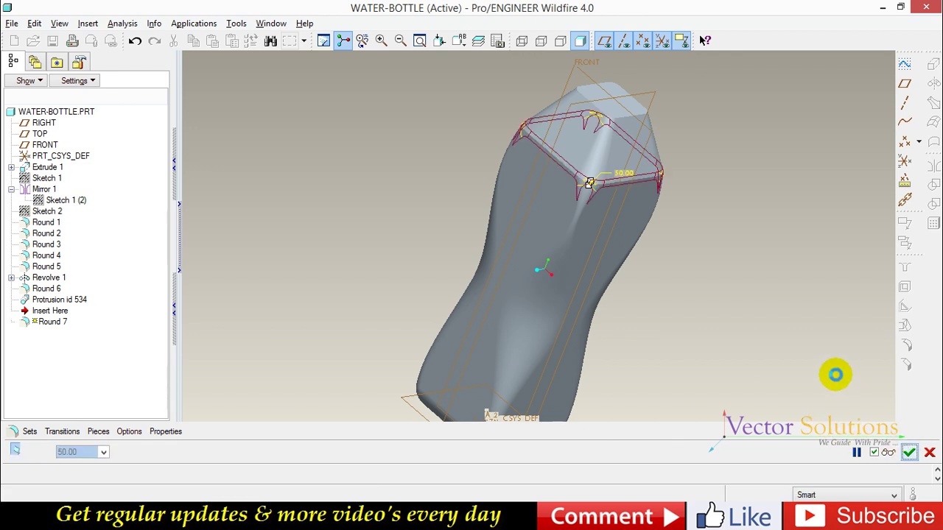
mouse_move(810, 347)
middle_down()
mouse_move(755, 273)
mouse_move(681, 256)
mouse_move(595, 258)
middle_up()
middle_drag(627, 268, 627, 267)
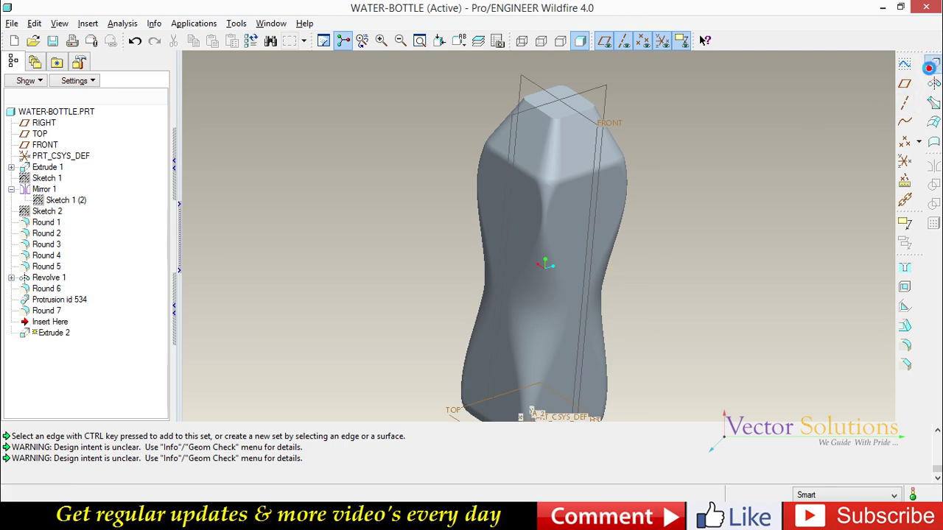
- Start an extrusion sketched on the bottle's top face, using the FRONT plane as a reference
click(930, 67)
click(39, 434)
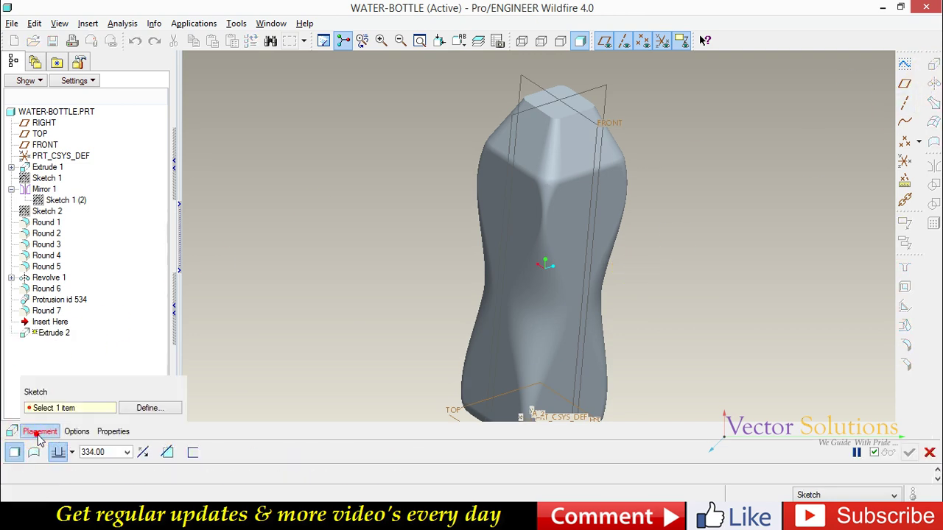
click(162, 407)
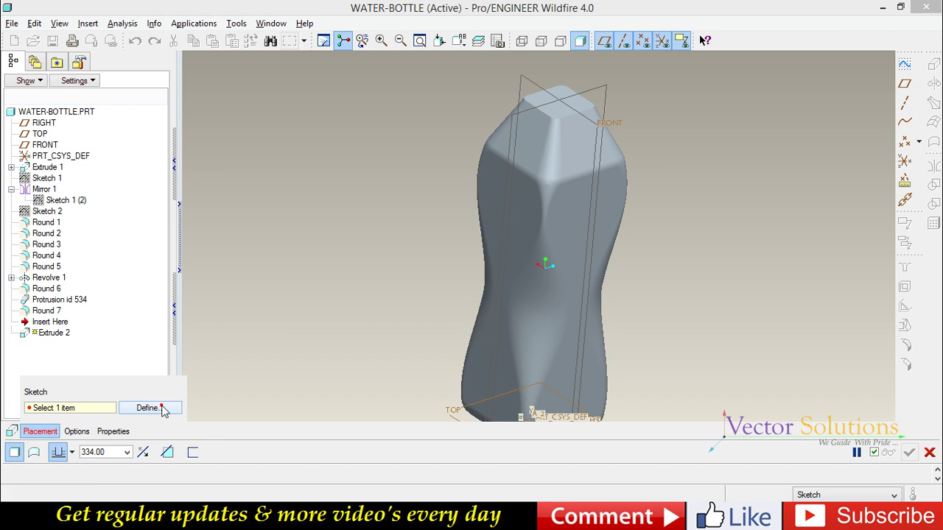
click(556, 103)
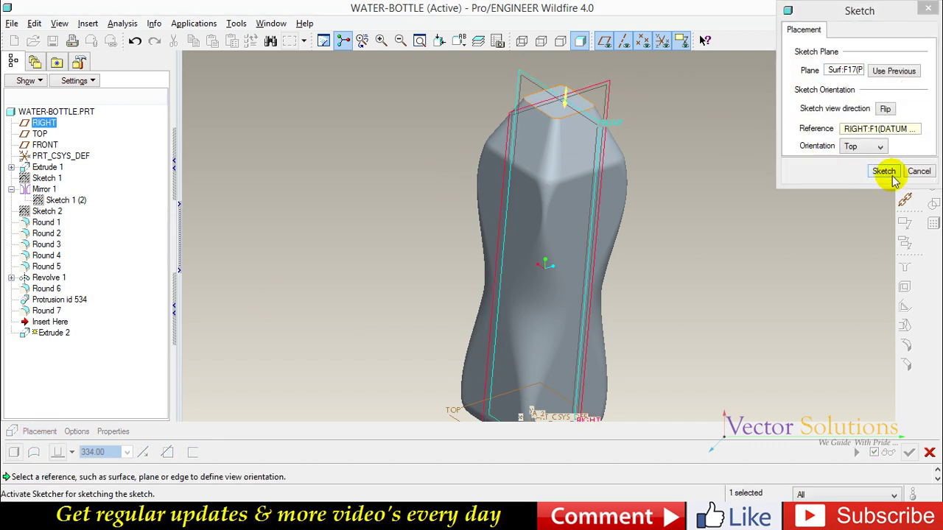
click(890, 175)
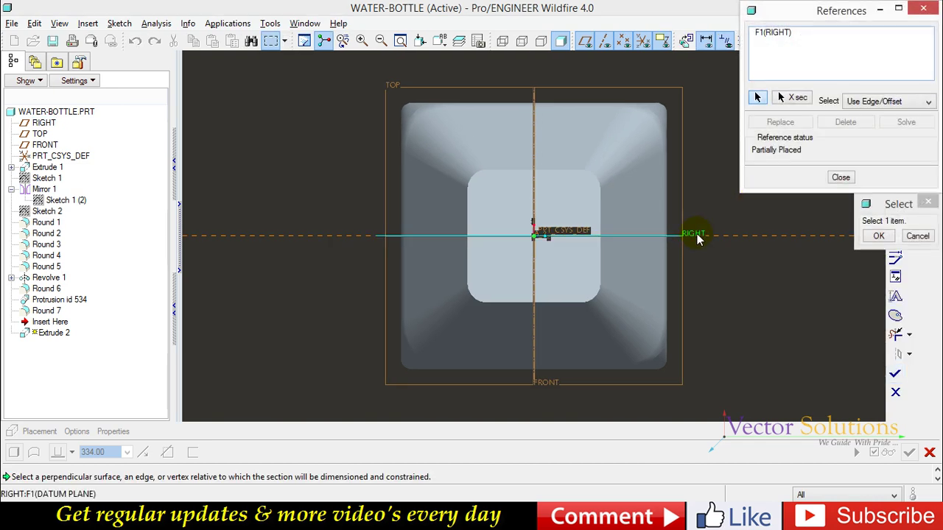
click(696, 233)
click(532, 144)
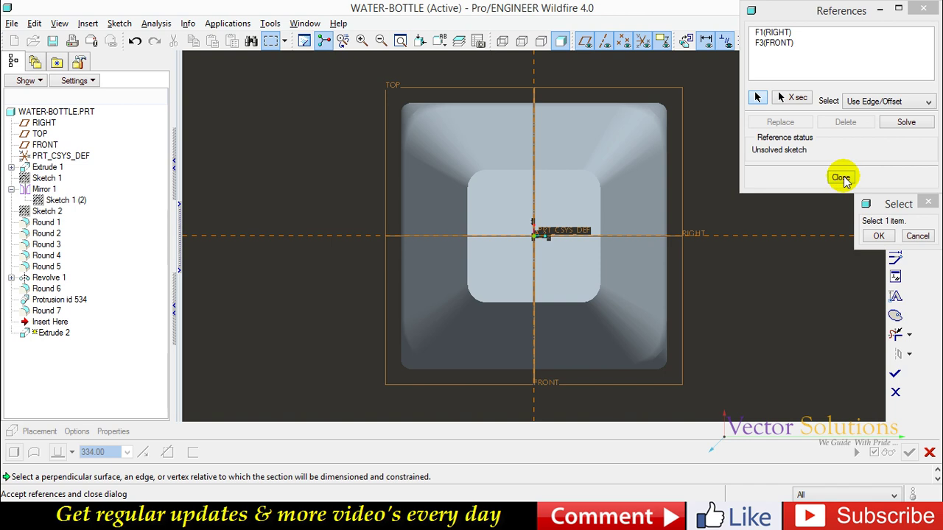
click(841, 177)
- Sketch a 150.00-diameter circle centred on the origin
click(895, 122)
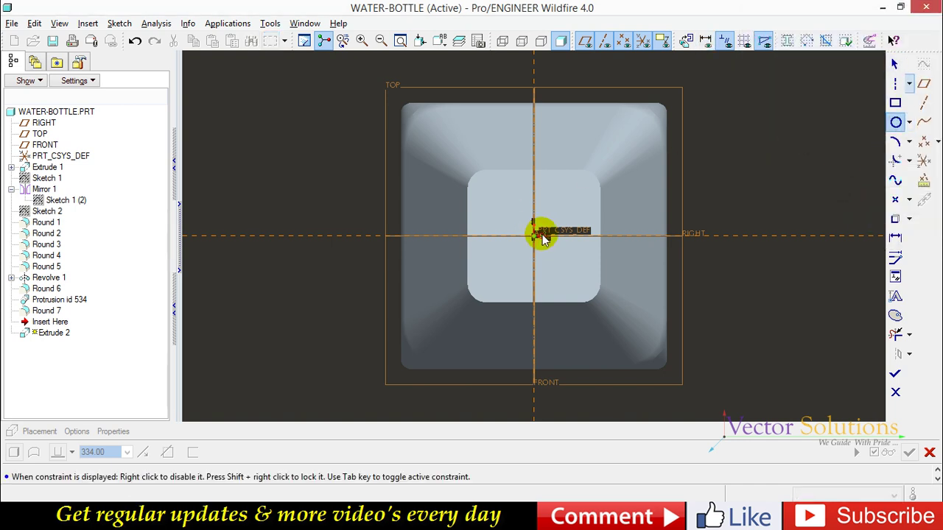
click(543, 185)
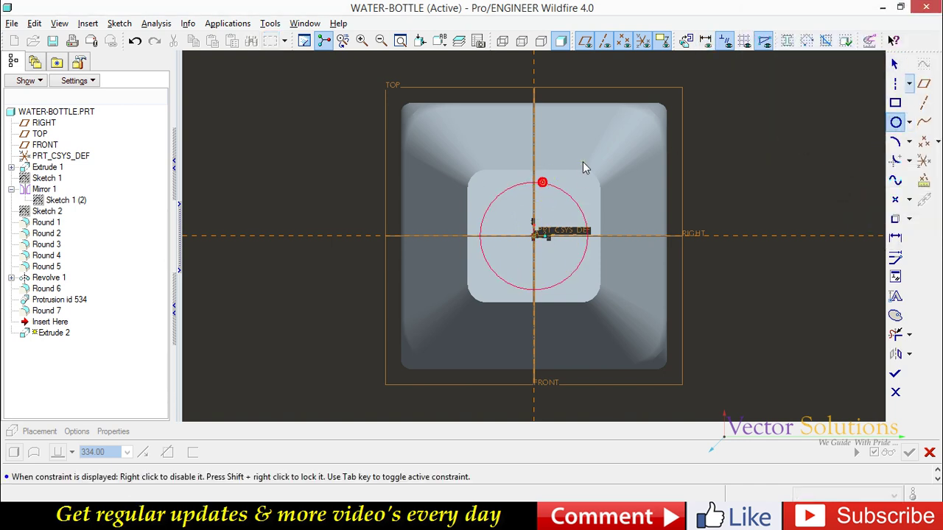
middle_click(484, 178)
double_click(450, 185)
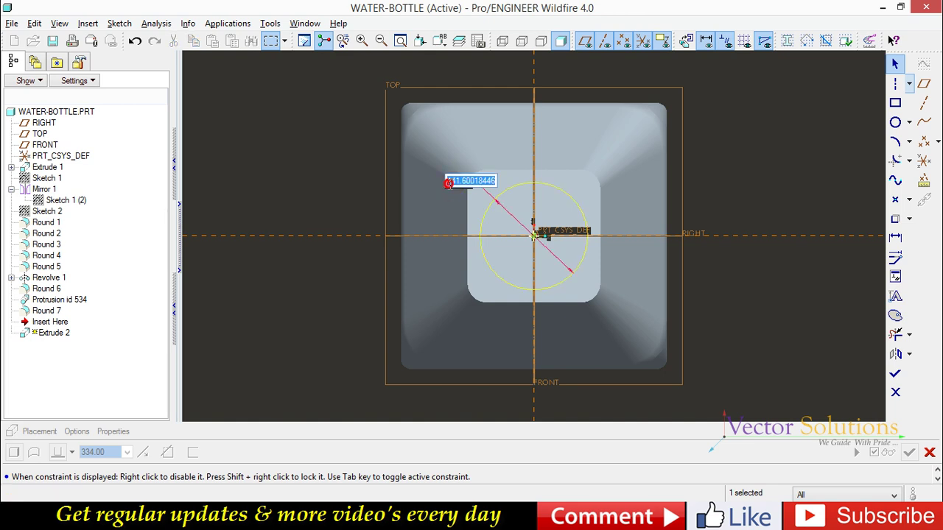
text(0)
key(Return)
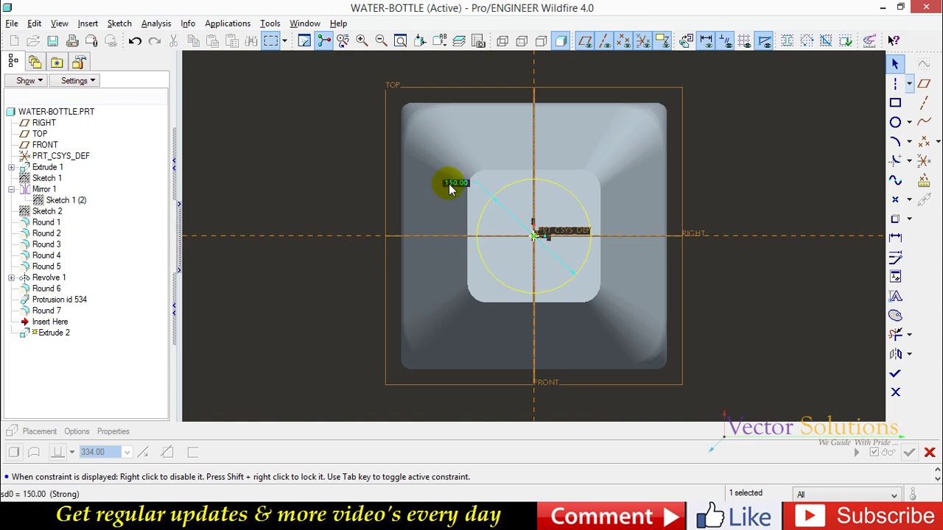
click(880, 372)
- Extrude the circle 100 deep to form the neck
mouse_move(558, 331)
middle_down()
mouse_move(563, 310)
mouse_move(598, 278)
middle_up()
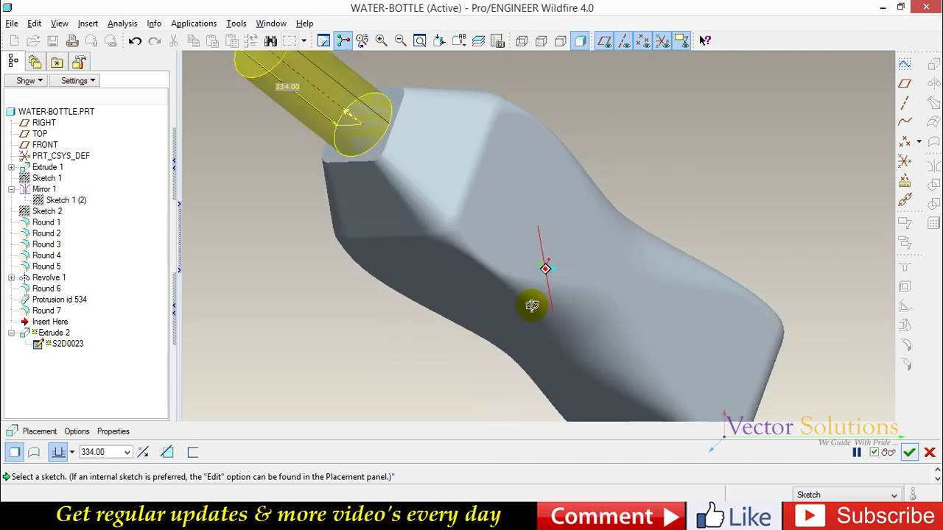
double_click(120, 451)
text(100)
key(Return)
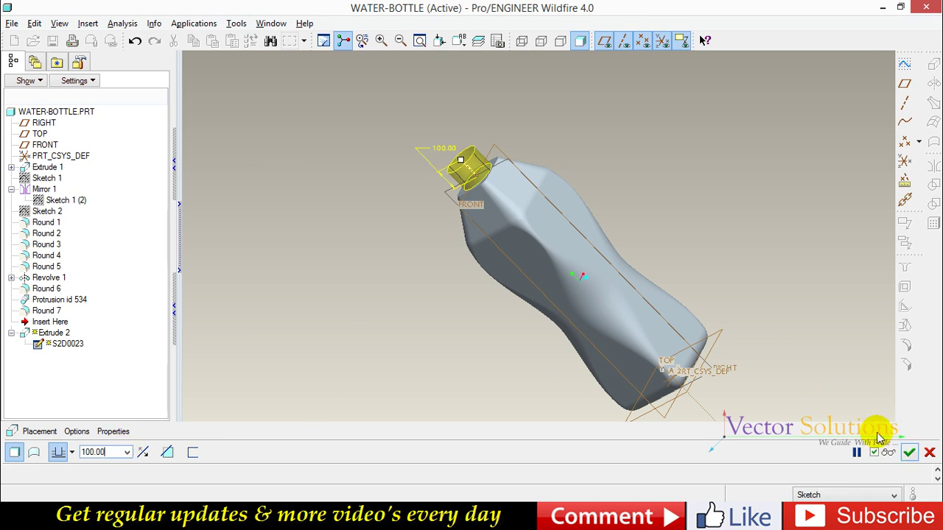
click(908, 452)
mouse_move(766, 315)
middle_down()
mouse_move(673, 197)
mouse_move(722, 181)
middle_up()
- Round the shoulder edge around the neck at radius 25
scroll(608, 74, up, 1)
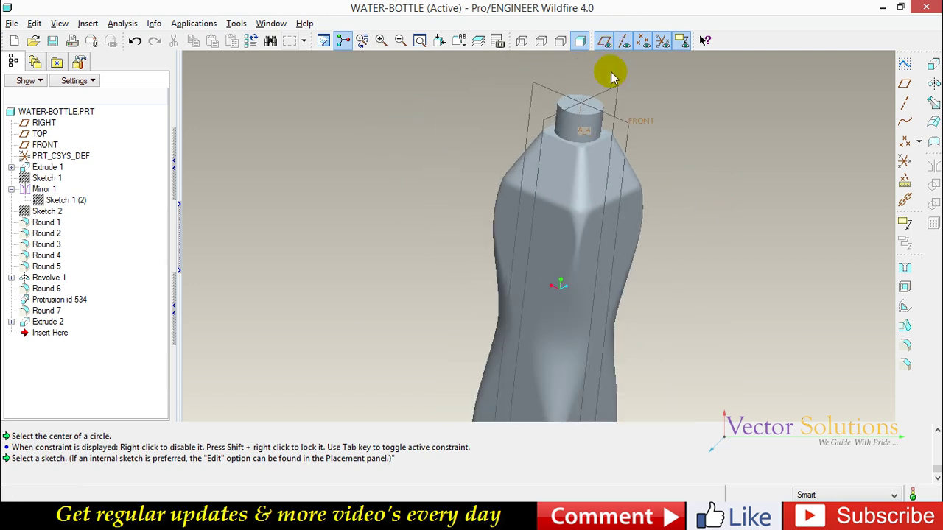
scroll(608, 74, up, 1)
click(900, 352)
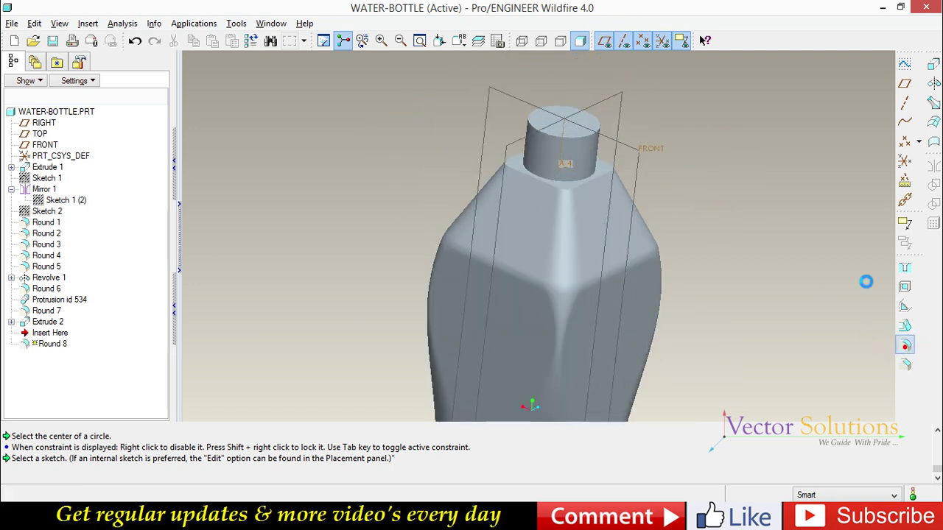
scroll(746, 199, up, 1)
click(567, 172)
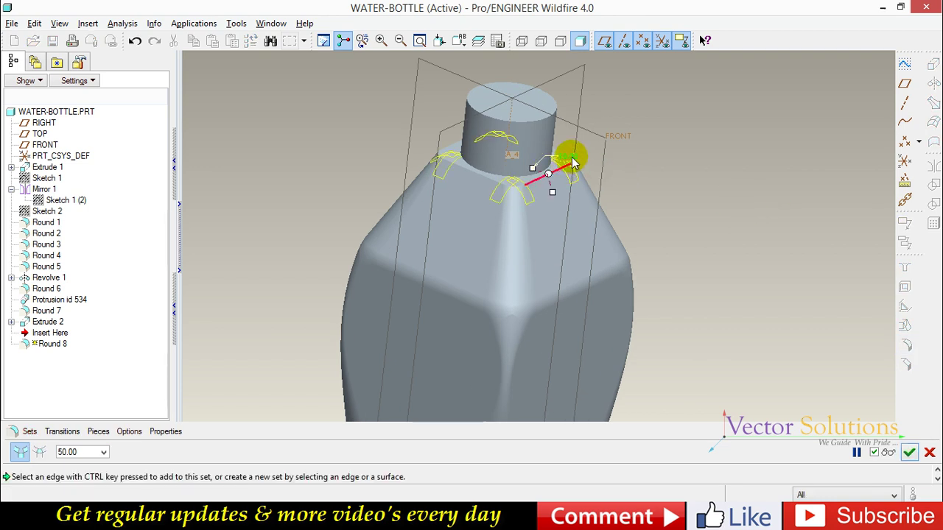
text(25)
click(668, 154)
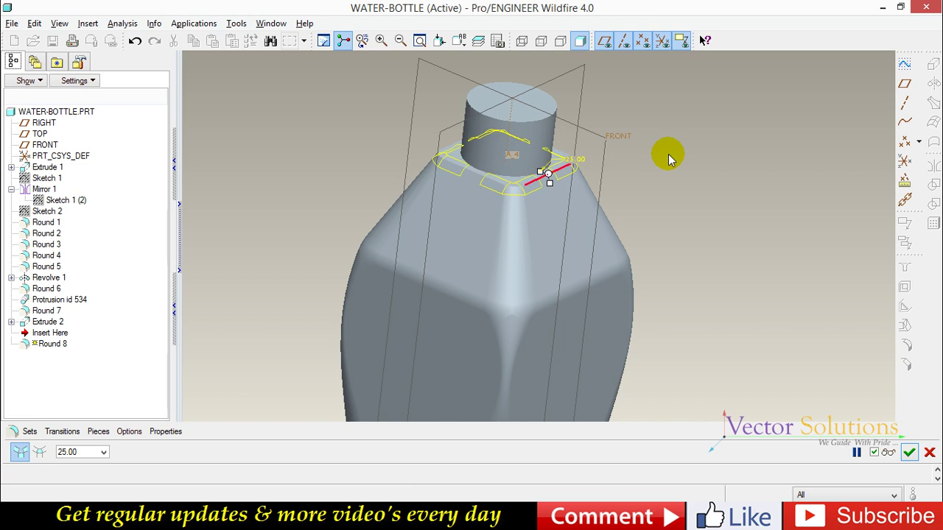
click(909, 452)
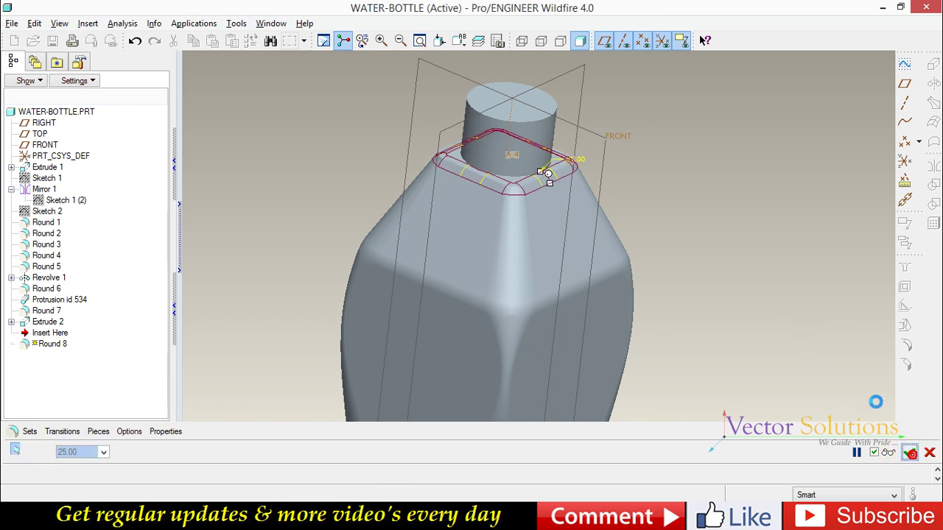
click(815, 349)
- Round the edge where the neck meets the shoulder at radius 15
scroll(667, 213, up, 2)
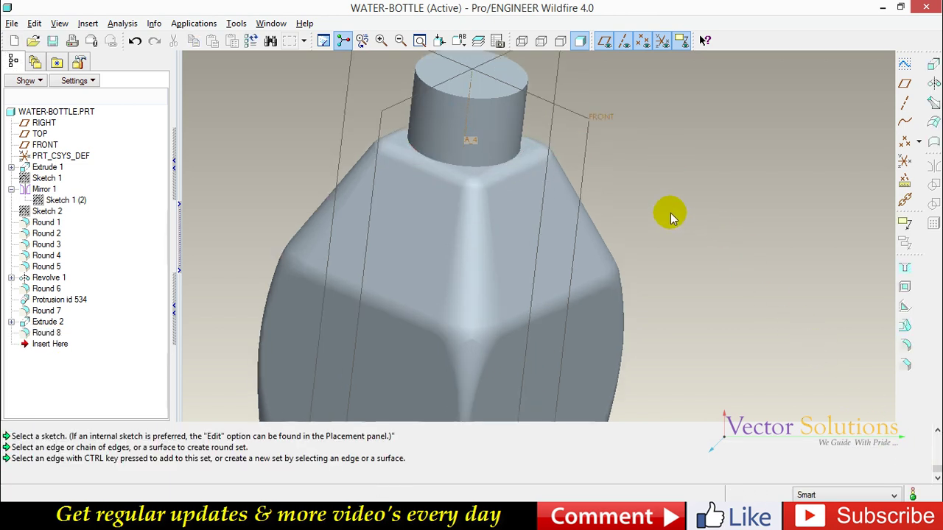
click(907, 345)
scroll(741, 211, up, 2)
scroll(783, 248, down, 1)
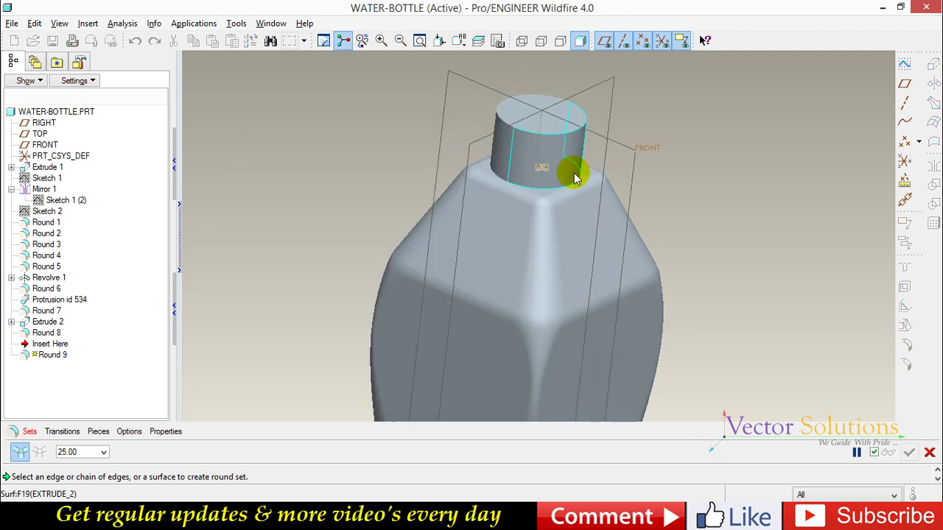
scroll(553, 192, up, 1)
click(546, 197)
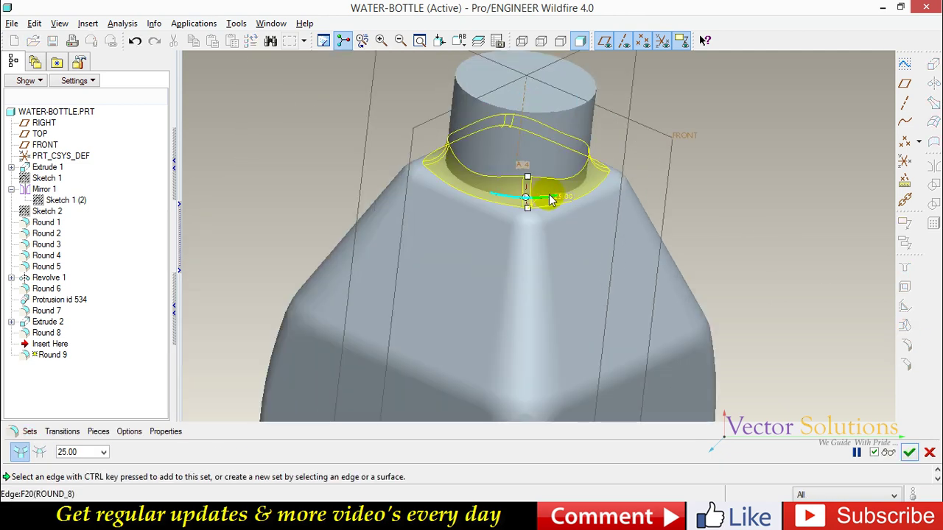
text(15)
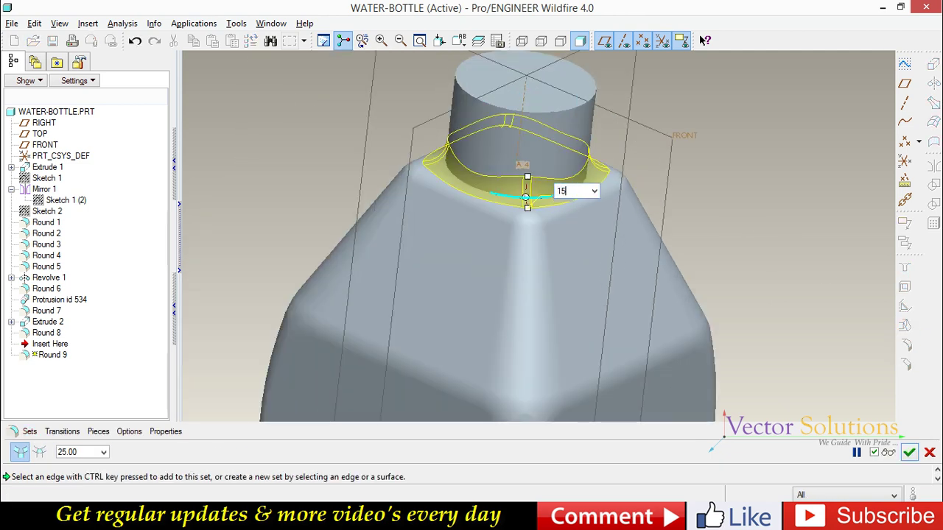
key(Return)
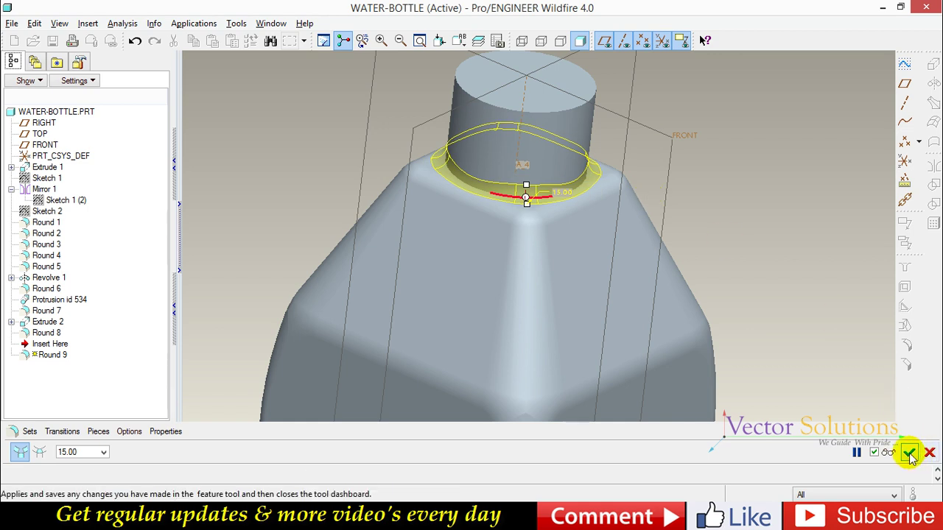
click(909, 453)
scroll(811, 318, down, 3)
mouse_move(745, 246)
middle_down()
mouse_move(766, 223)
mouse_move(680, 217)
mouse_move(652, 246)
mouse_move(595, 122)
mouse_move(668, 166)
mouse_move(668, 150)
mouse_move(680, 145)
middle_up()
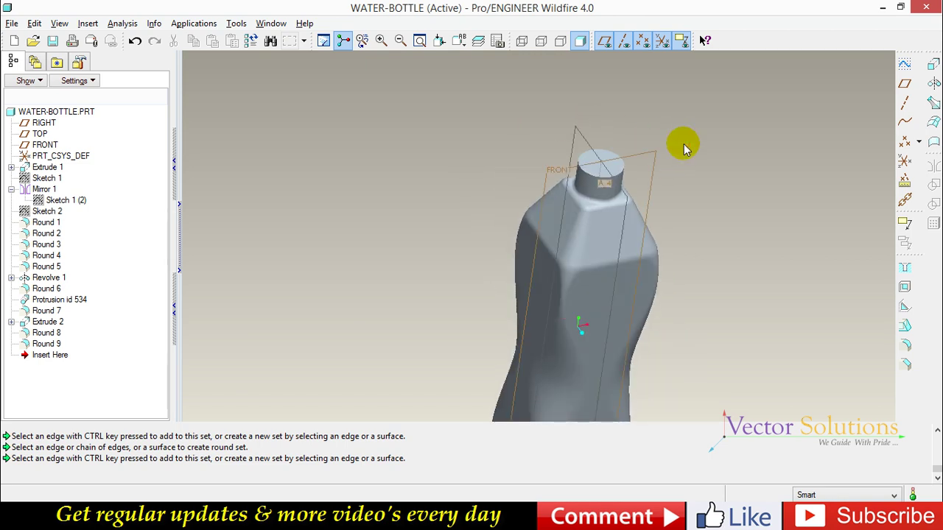
- Shell the bottle to a 12.50 wall with the neck top open, then view the bottom
click(84, 20)
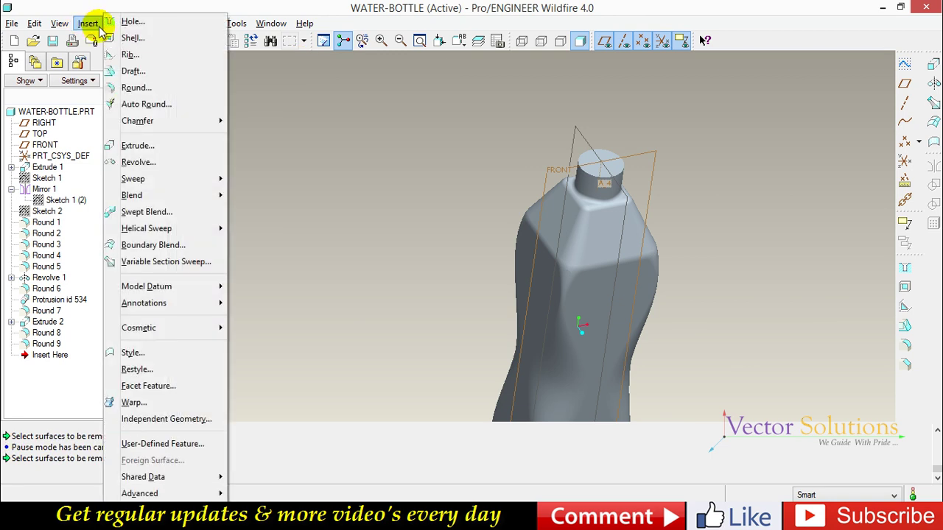
click(129, 38)
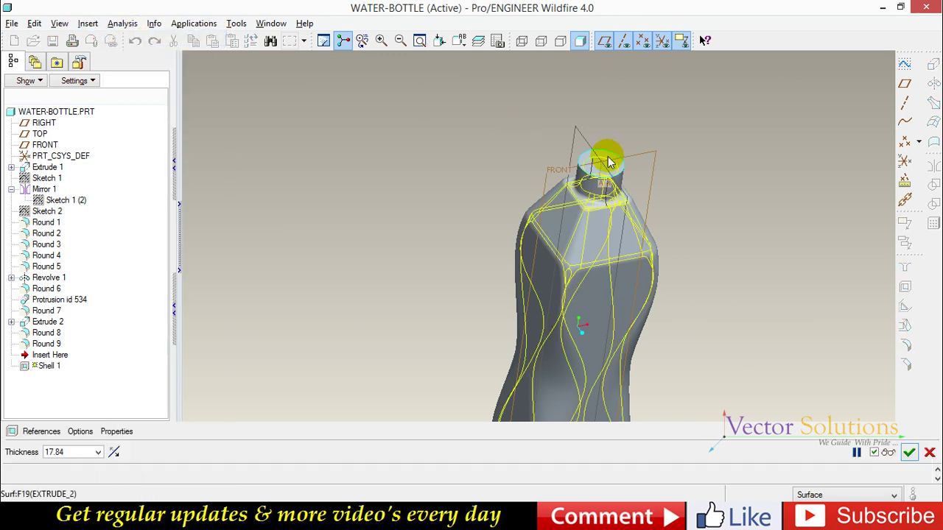
double_click(74, 452)
text(12.5)
key(Return)
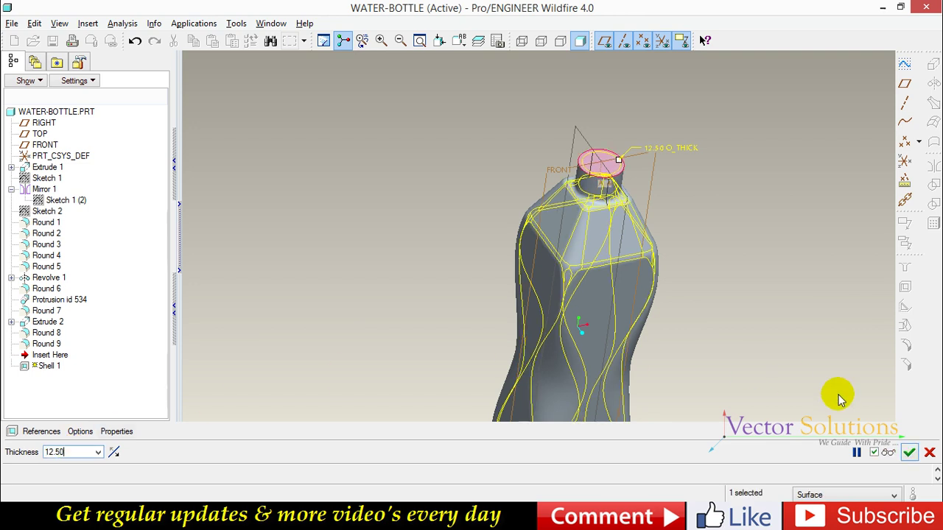
click(908, 451)
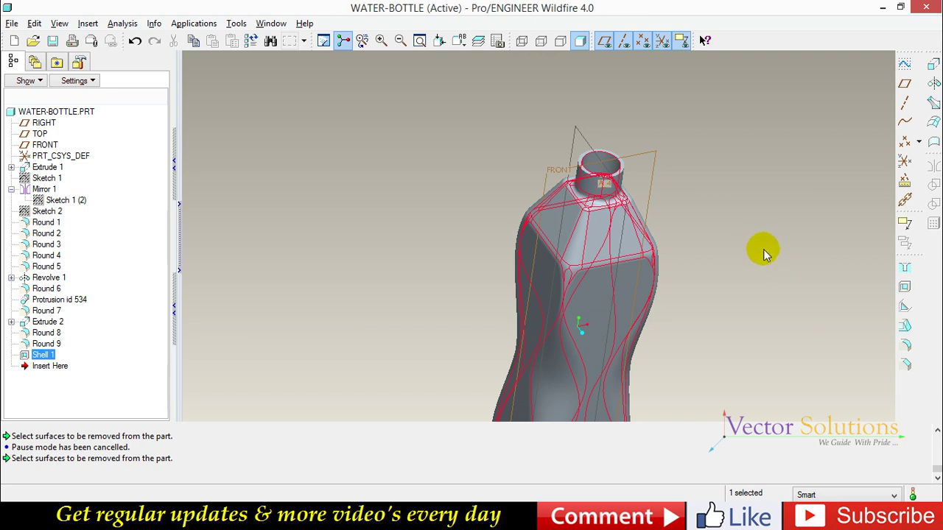
mouse_move(760, 247)
middle_down()
mouse_move(516, 99)
mouse_move(587, 145)
mouse_move(601, 227)
mouse_move(533, 227)
mouse_move(459, 251)
mouse_move(446, 274)
mouse_move(501, 355)
middle_up()
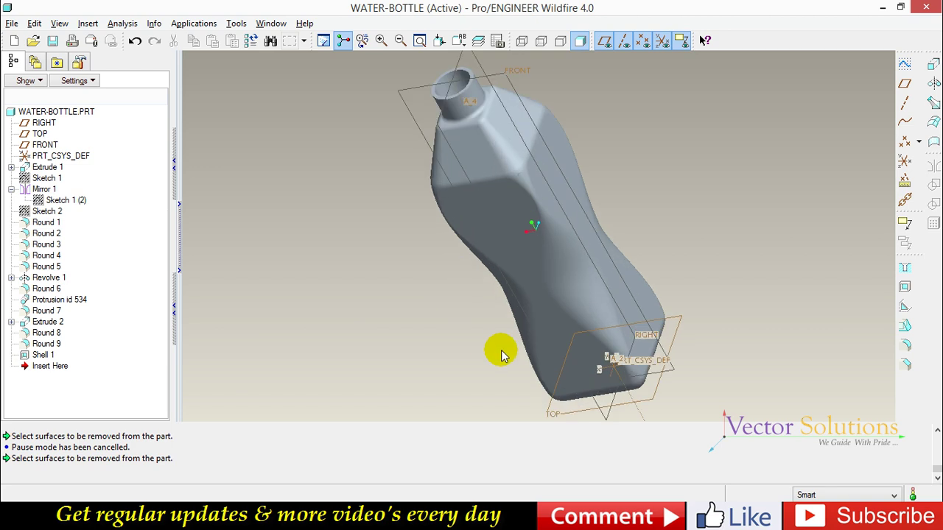
- Start a constant-pitch helical sweep cut sketched on the RIGHT datum plane
click(87, 23)
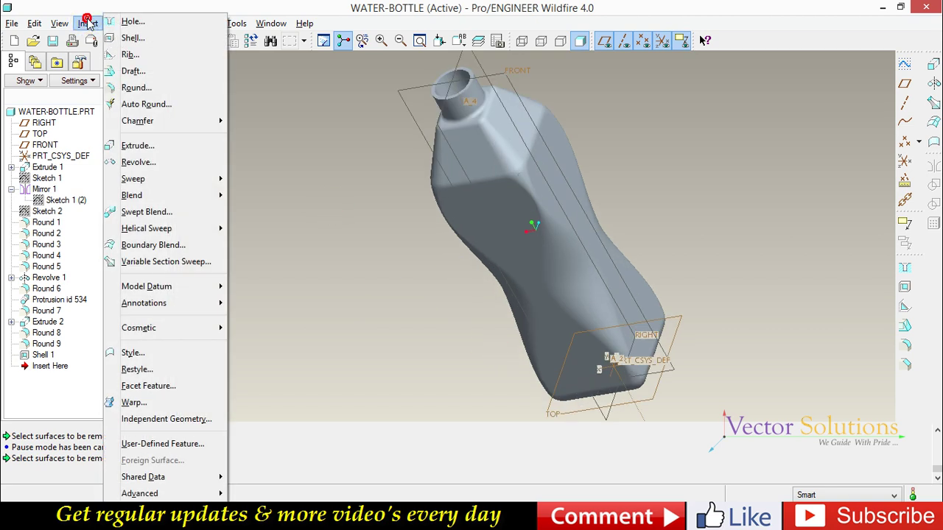
click(152, 228)
click(252, 260)
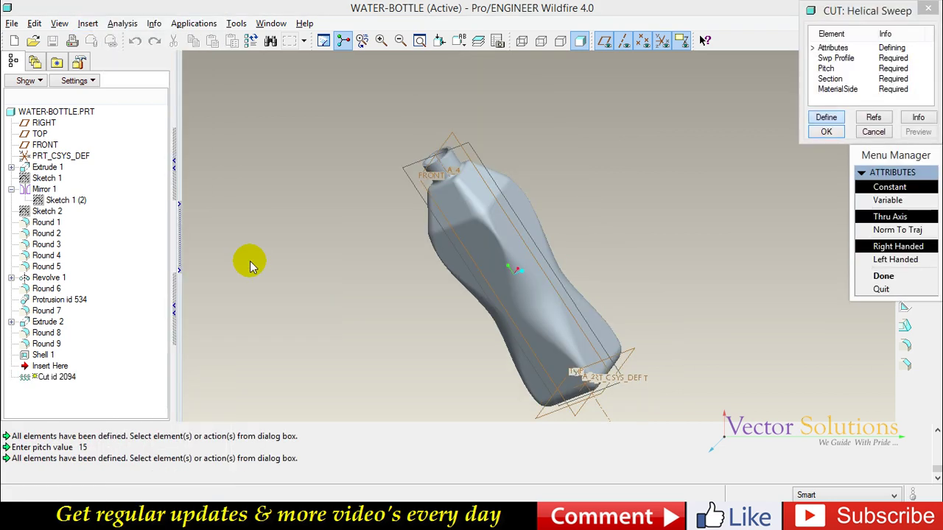
click(883, 276)
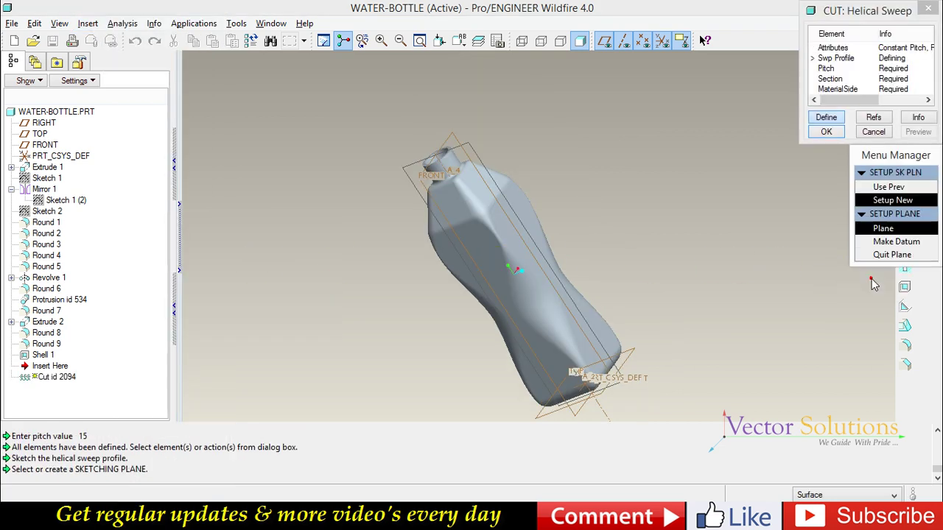
click(472, 151)
click(882, 242)
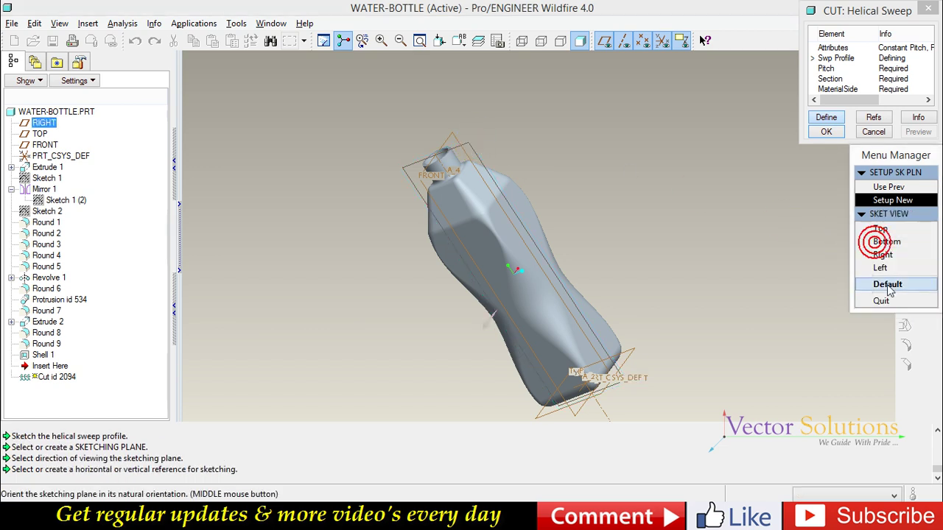
click(888, 285)
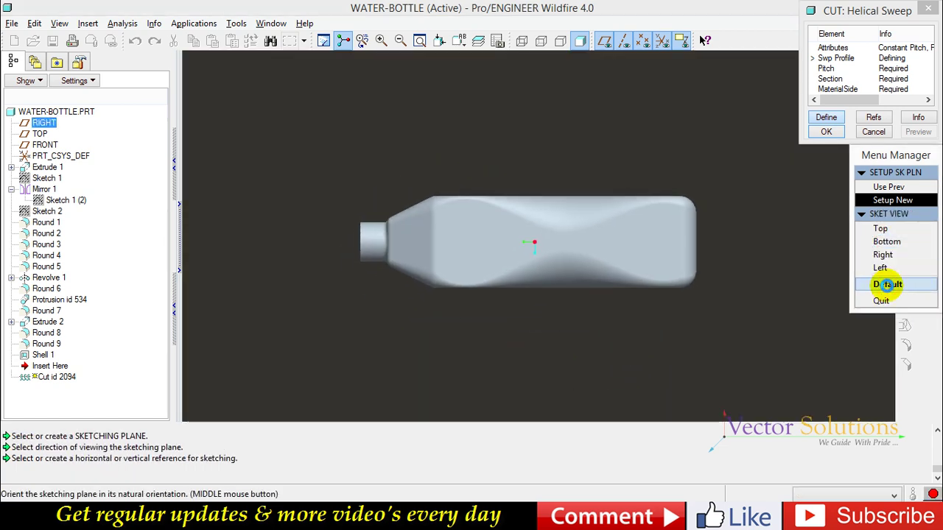
- Add two bottle surfaces as sketch references for the sweep profile
scroll(455, 159, up, 2)
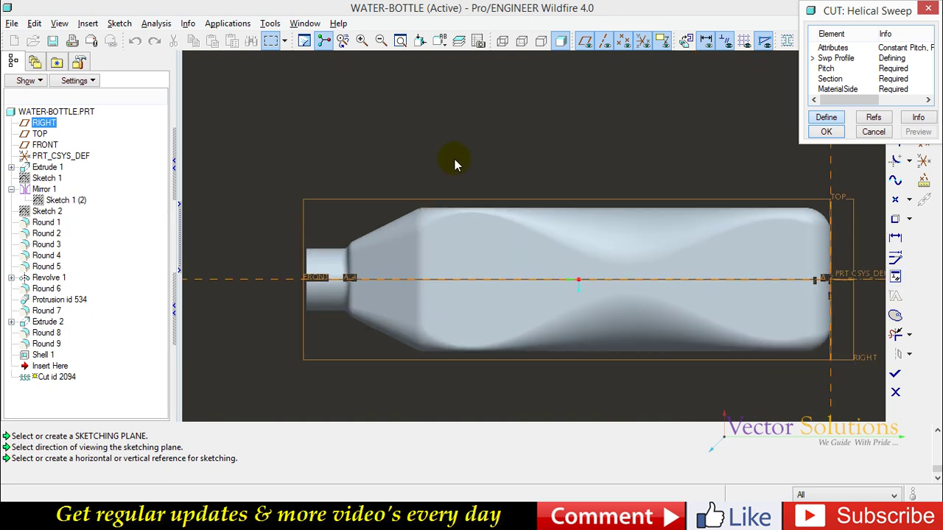
click(119, 23)
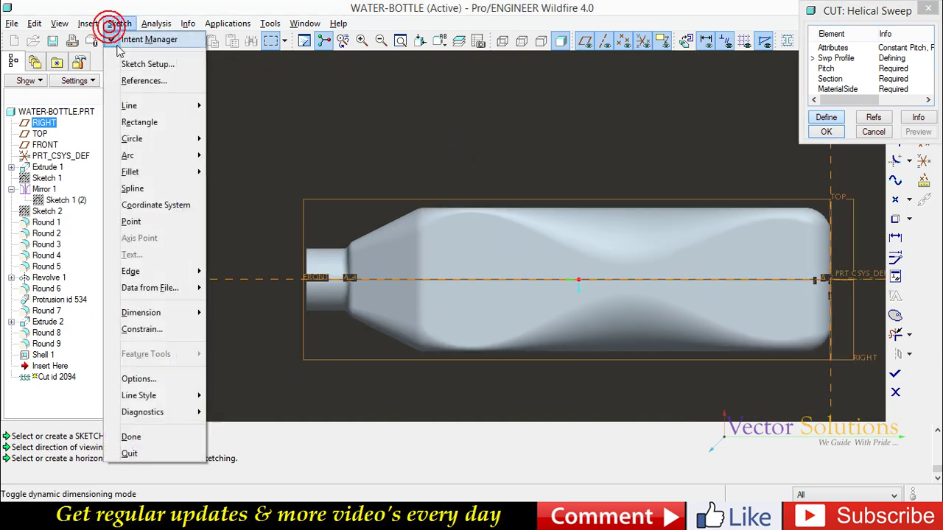
click(144, 78)
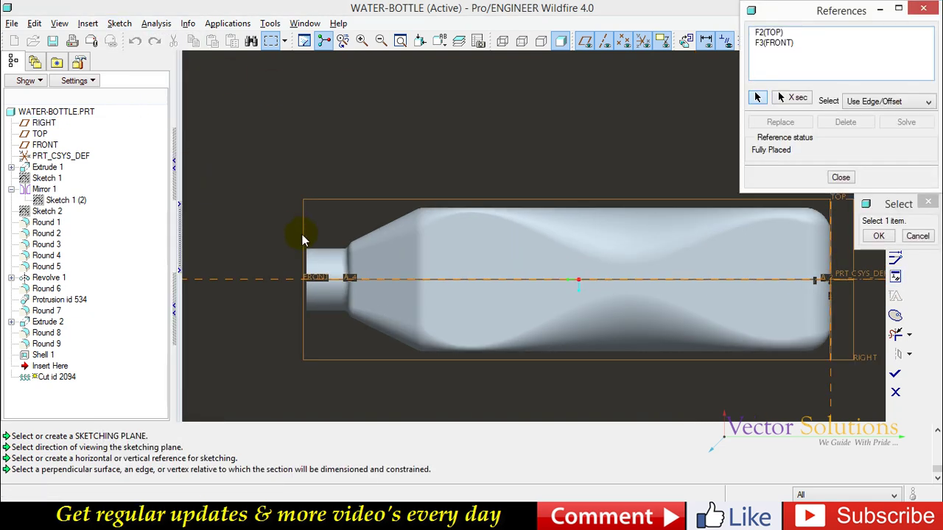
click(319, 251)
click(312, 263)
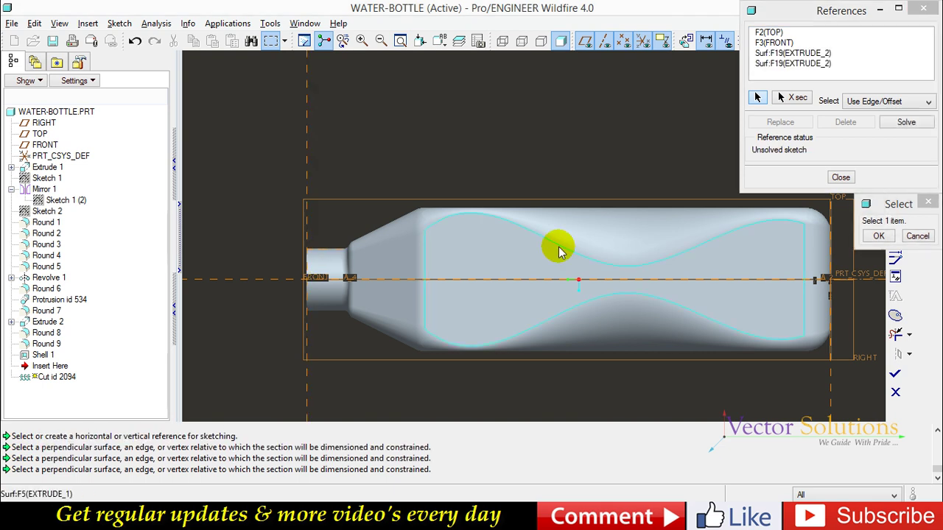
click(840, 177)
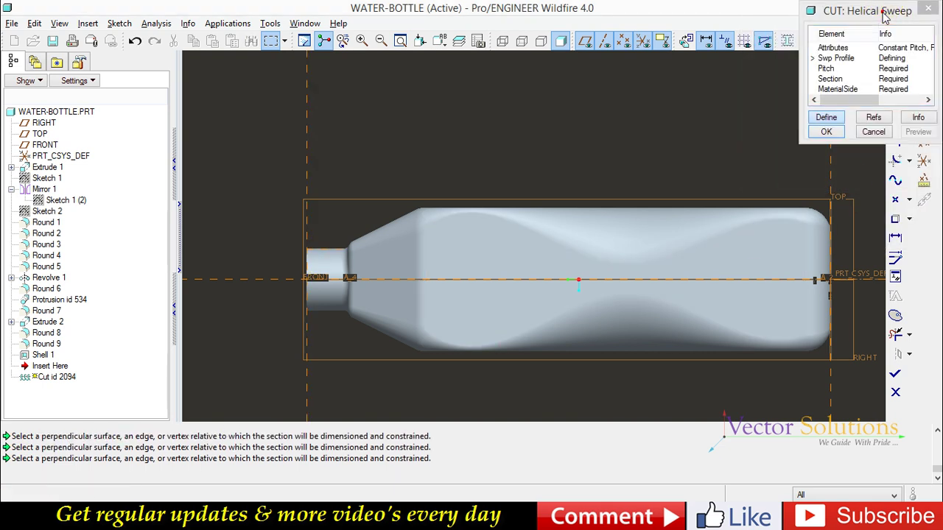
drag(885, 16, 104, 286)
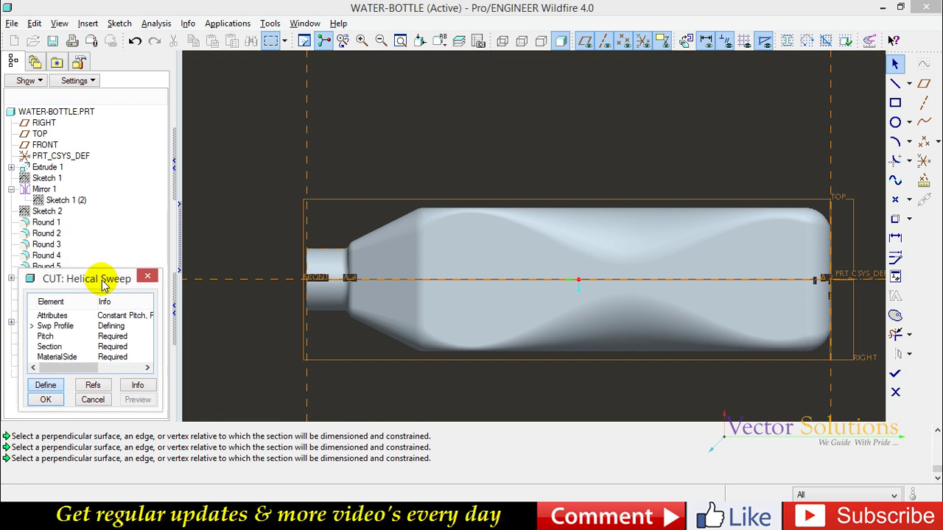
- Draw a centerline on the bottle axis and a profile line along the neck's top edge
click(909, 83)
click(873, 83)
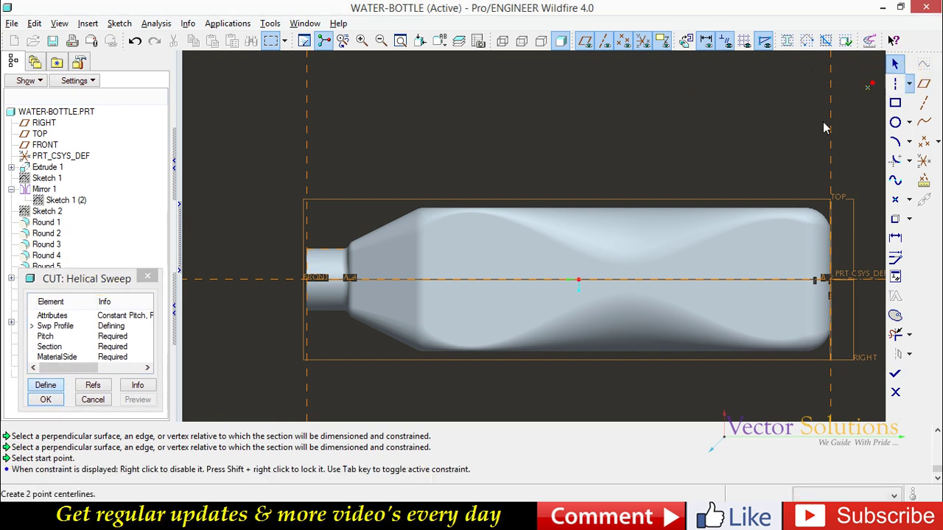
click(518, 282)
click(571, 281)
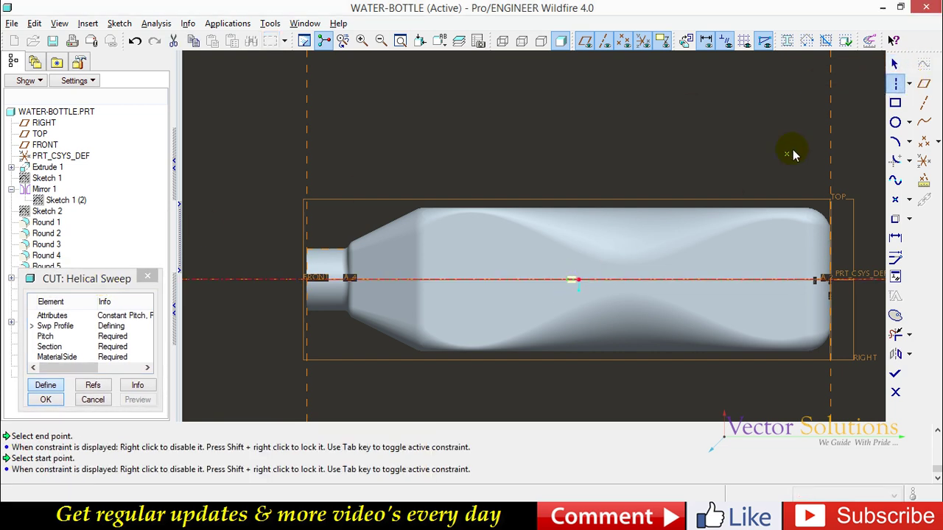
click(911, 87)
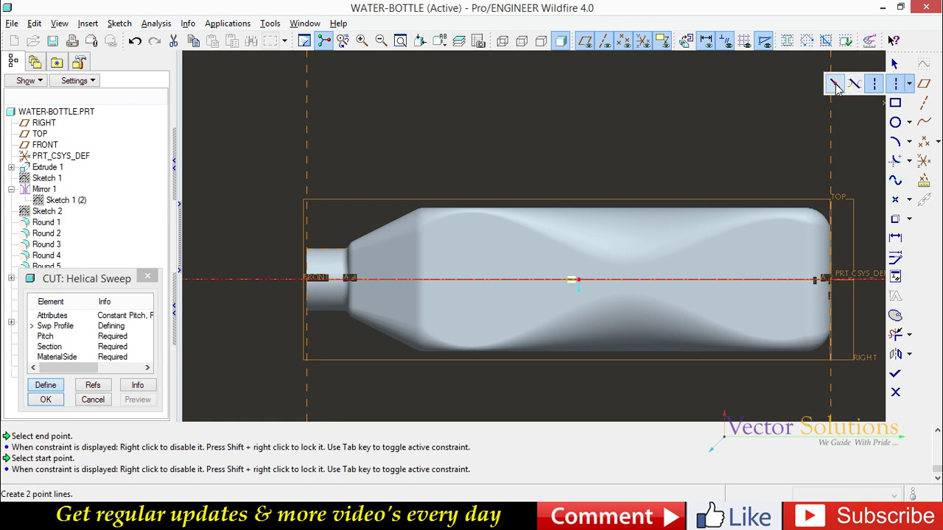
click(840, 83)
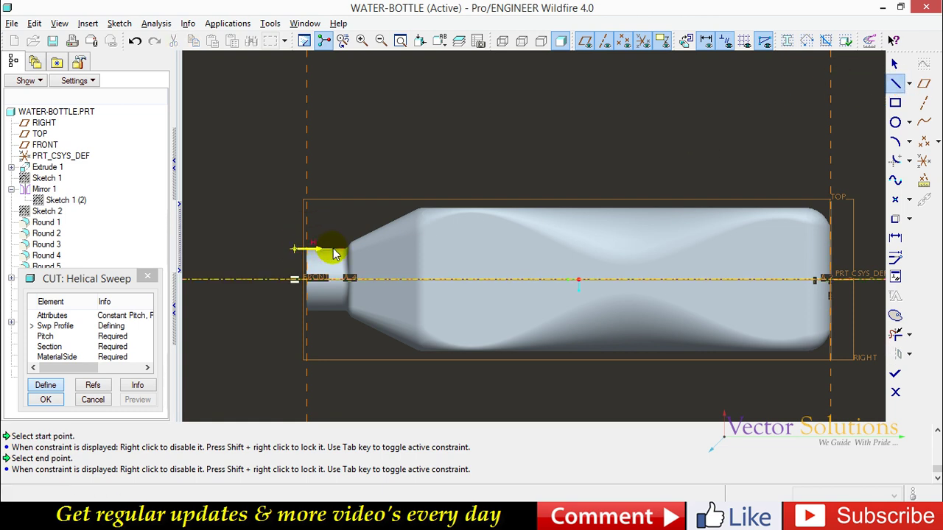
scroll(320, 253, up, 2)
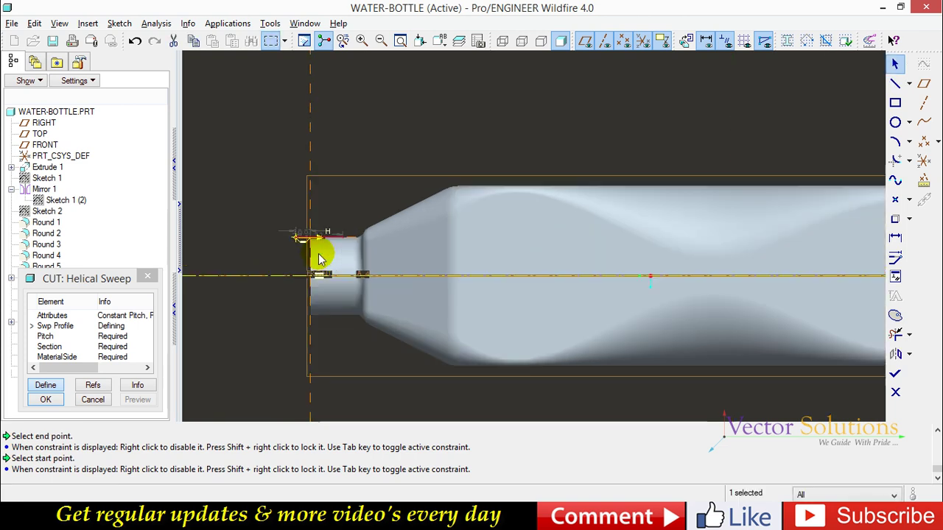
scroll(309, 258, up, 3)
click(312, 211)
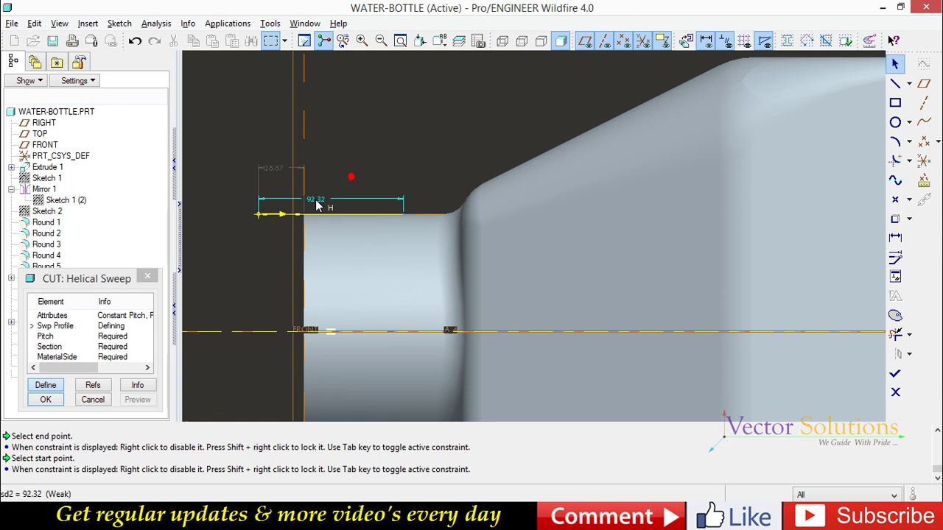
- Dimension the profile line to length 100 and offset 25 beyond the neck, then finish the sketch
double_click(316, 199)
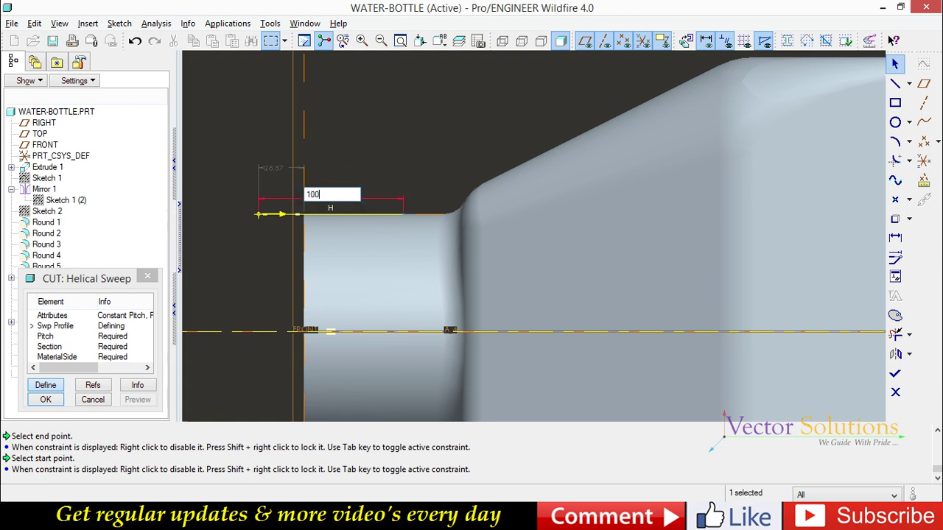
double_click(273, 170)
text(5)
key(Return)
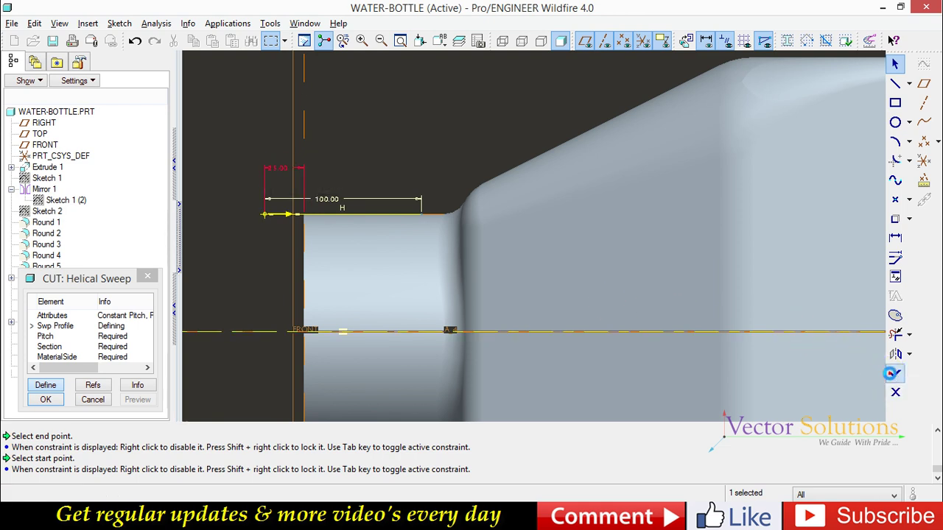
click(893, 374)
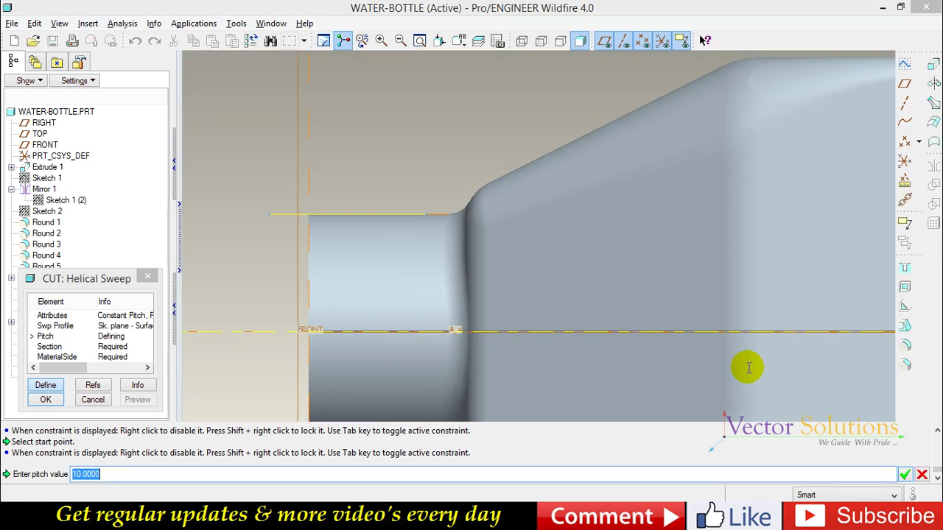
text(15)
- Set pitch 15 and sketch a small circular cross-section at the reference intersection
key(Return)
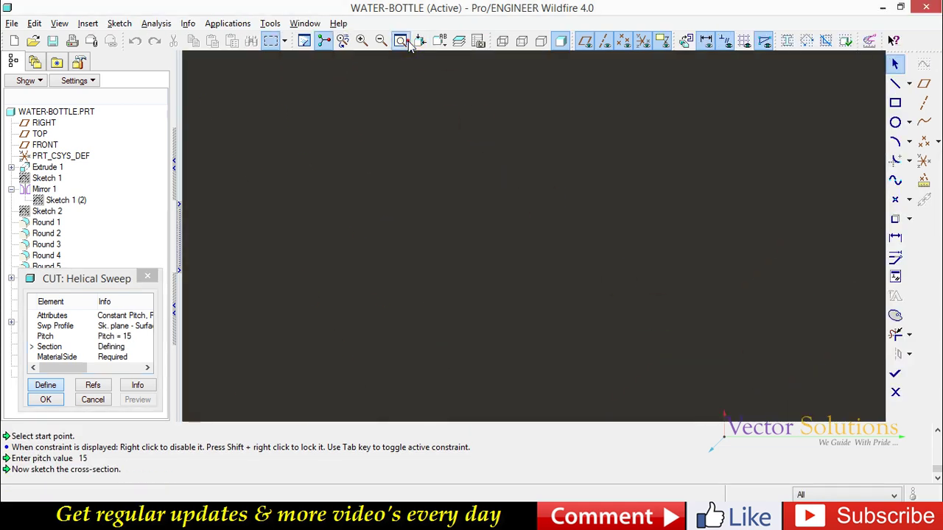
click(405, 40)
scroll(527, 394, up, 4)
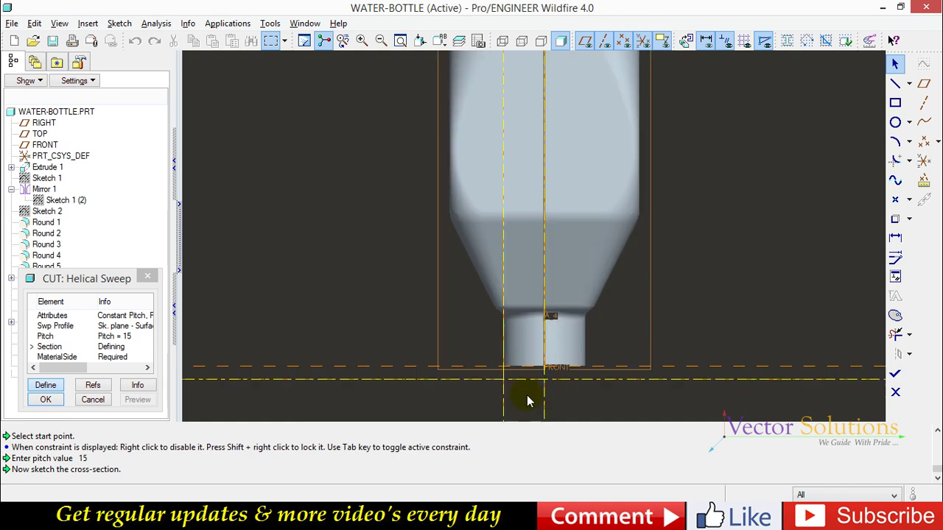
click(894, 122)
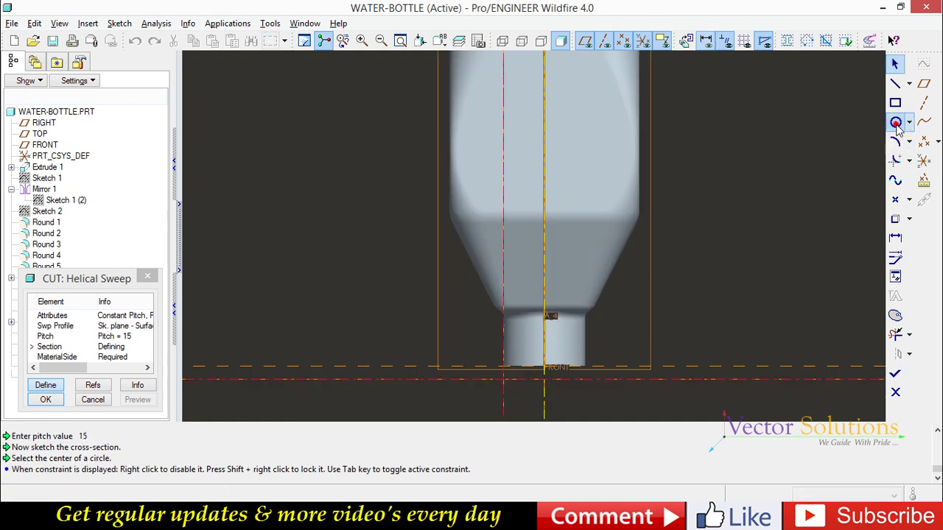
click(504, 381)
click(511, 391)
middle_click(472, 377)
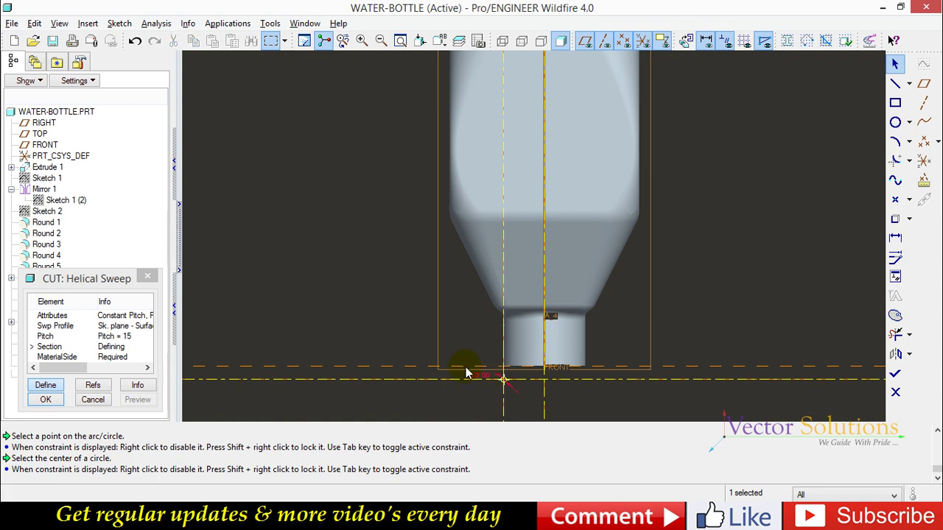
click(895, 373)
- Remove material inside the section, preview, and create the thread cut
click(865, 469)
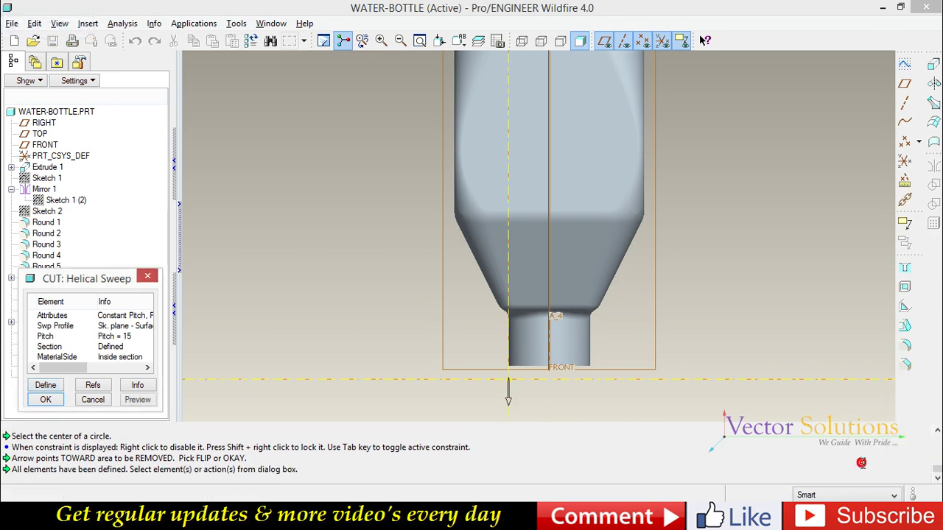
click(139, 401)
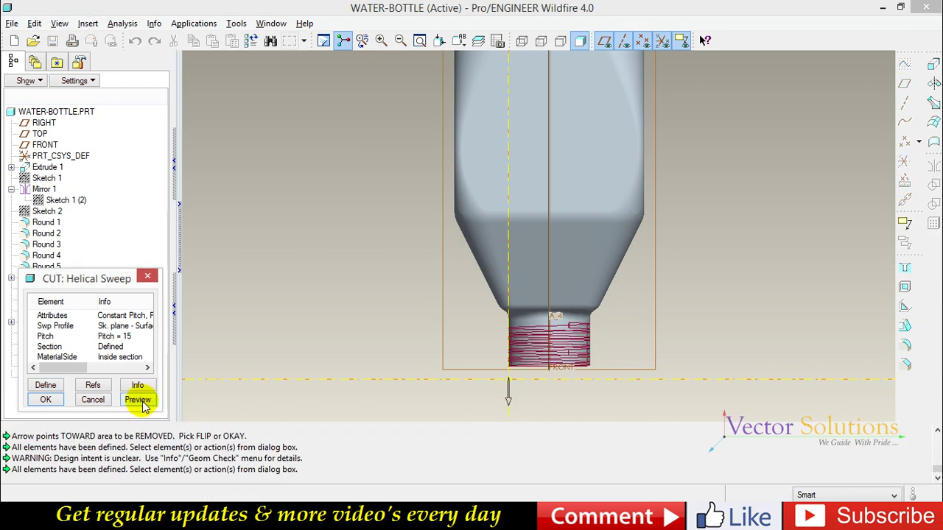
click(45, 399)
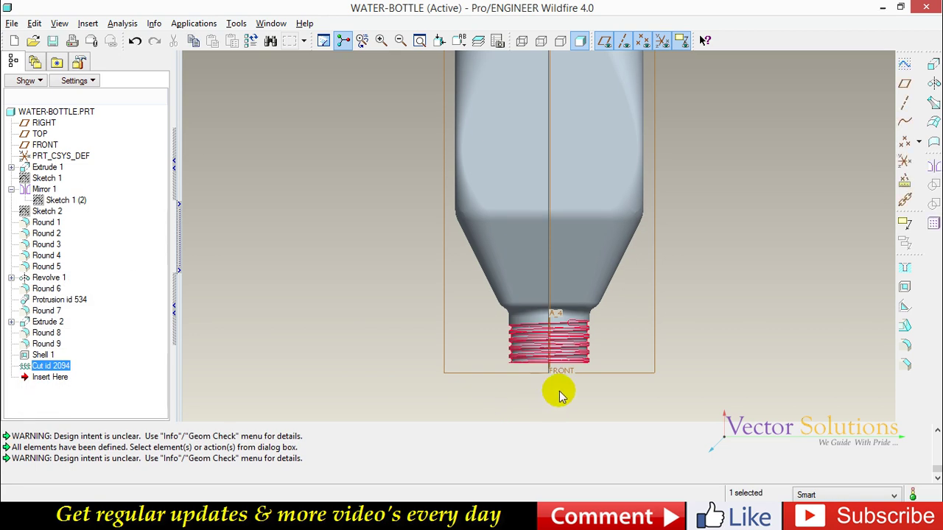
scroll(545, 368, up, 3)
scroll(536, 358, up, 2)
click(778, 249)
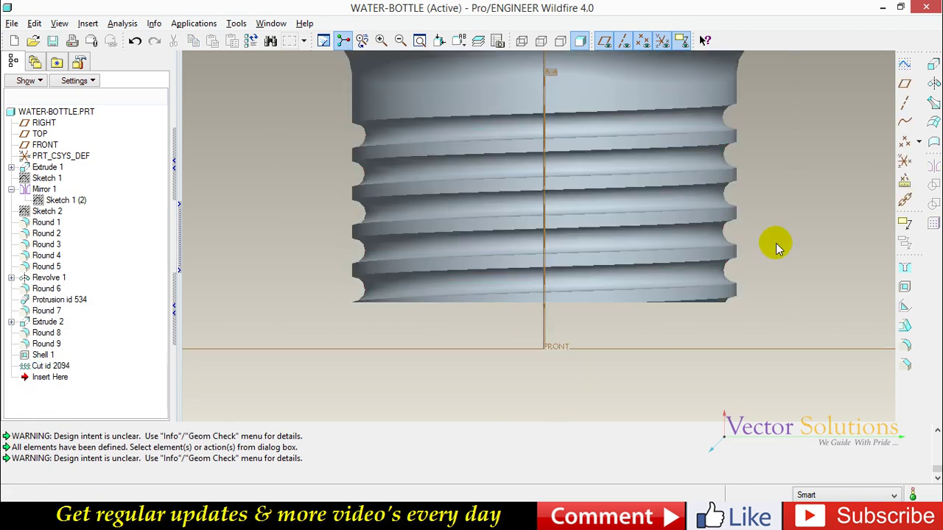
- Round the two thread edges with the default 2.50 radius
click(903, 342)
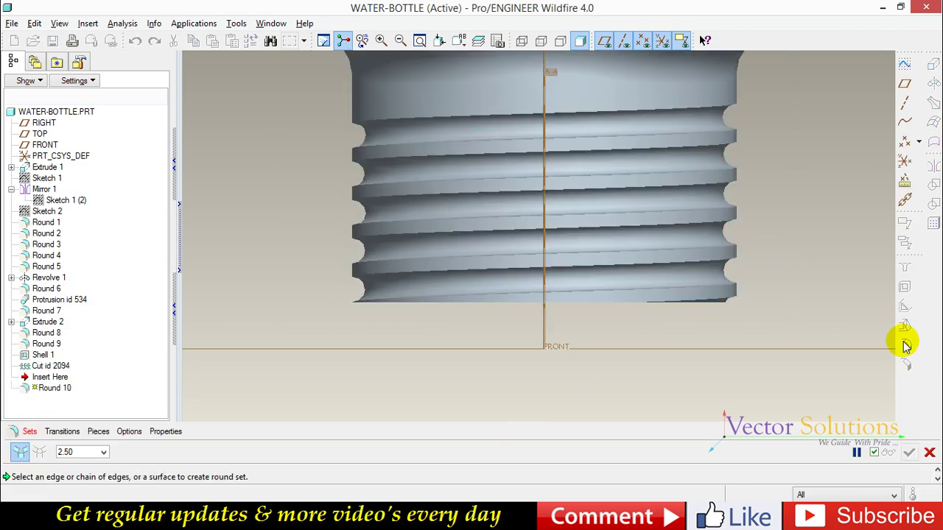
click(735, 130)
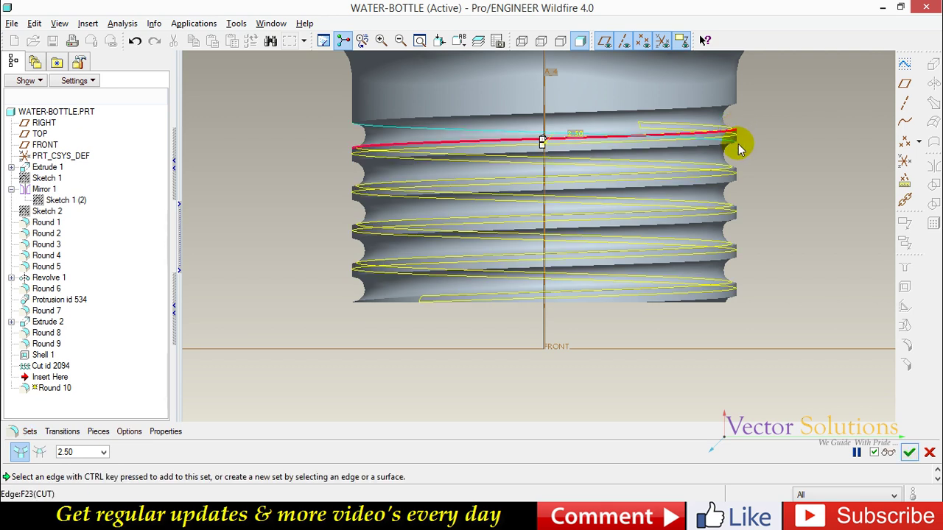
ctrl+click(738, 144)
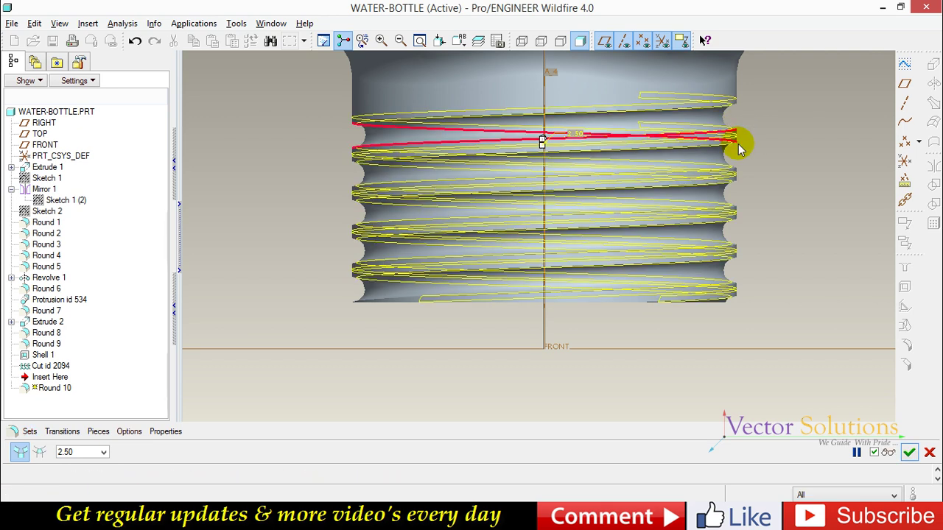
click(909, 452)
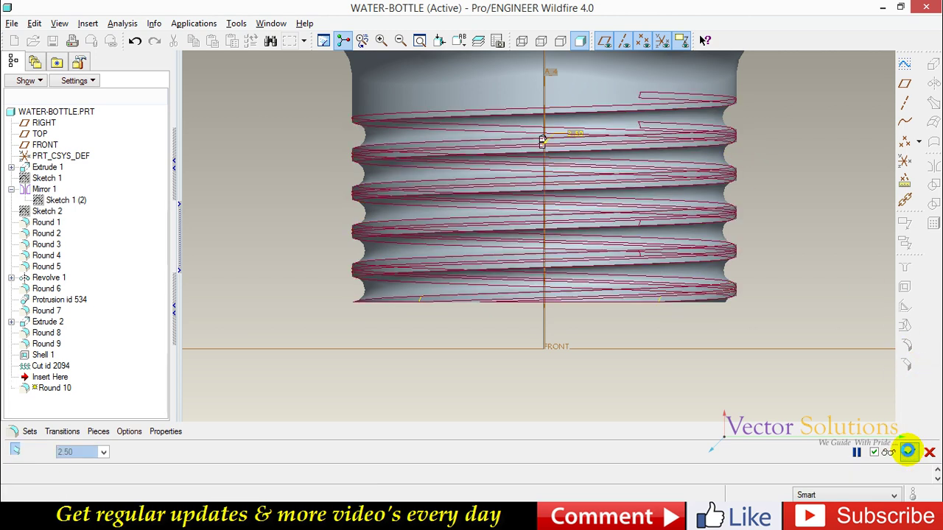
- Orbit and zoom to inspect the threaded bottle and its neck opening in 3D
scroll(598, 388, up, 5)
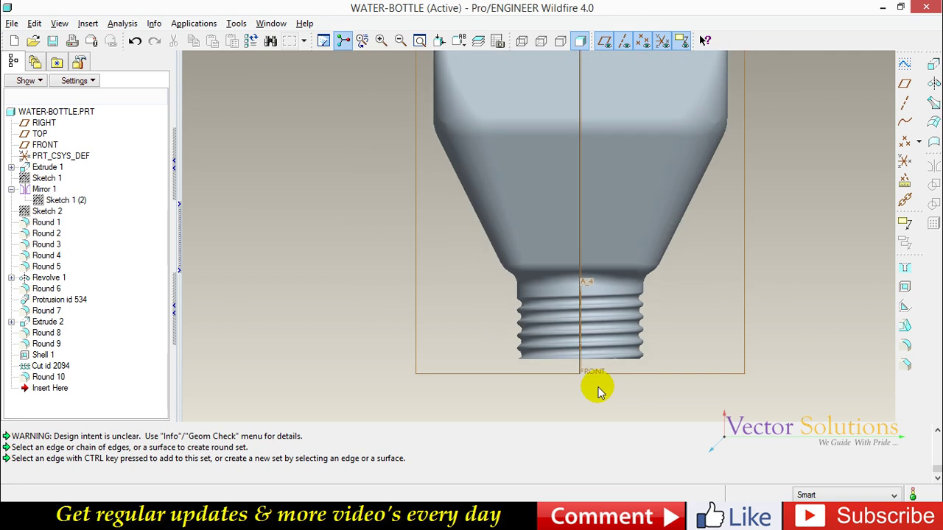
scroll(598, 389, up, 2)
mouse_move(618, 393)
middle_down()
mouse_move(522, 242)
mouse_move(511, 259)
mouse_move(557, 339)
middle_up()
mouse_move(515, 117)
middle_down()
mouse_move(553, 99)
mouse_move(632, 189)
mouse_move(629, 147)
mouse_move(617, 180)
middle_up()
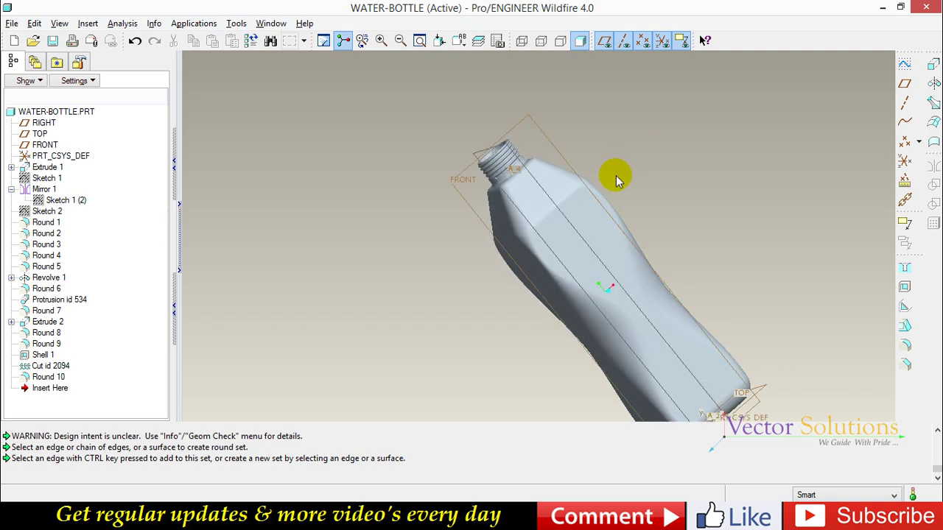
scroll(616, 175, down, 2)
scroll(516, 199, down, 2)
scroll(541, 165, down, 2)
scroll(579, 133, down, 2)
mouse_move(551, 150)
middle_down()
mouse_move(501, 196)
mouse_move(508, 207)
mouse_move(501, 196)
middle_up()
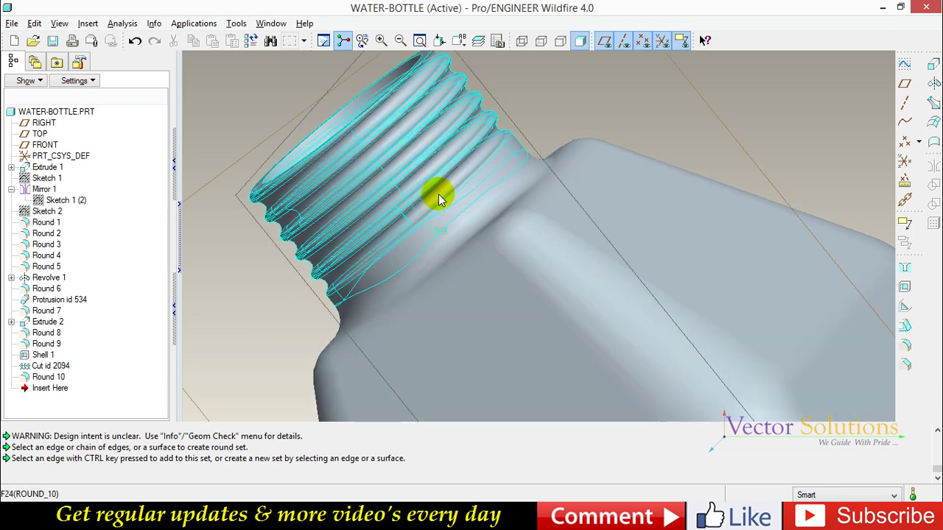
scroll(480, 130, up, 3)
mouse_move(568, 213)
middle_down()
mouse_move(598, 185)
mouse_move(623, 185)
mouse_move(636, 168)
mouse_move(688, 358)
middle_up()
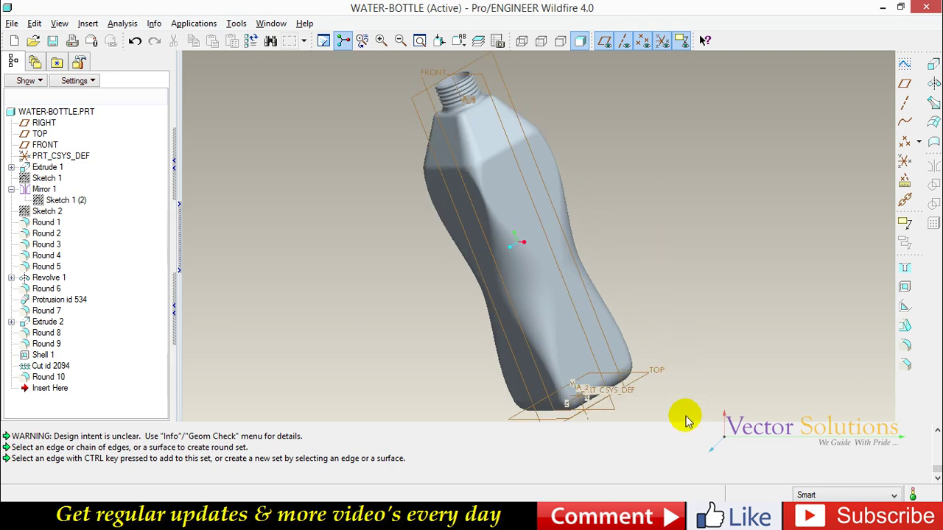
drag(685, 423, 674, 486)
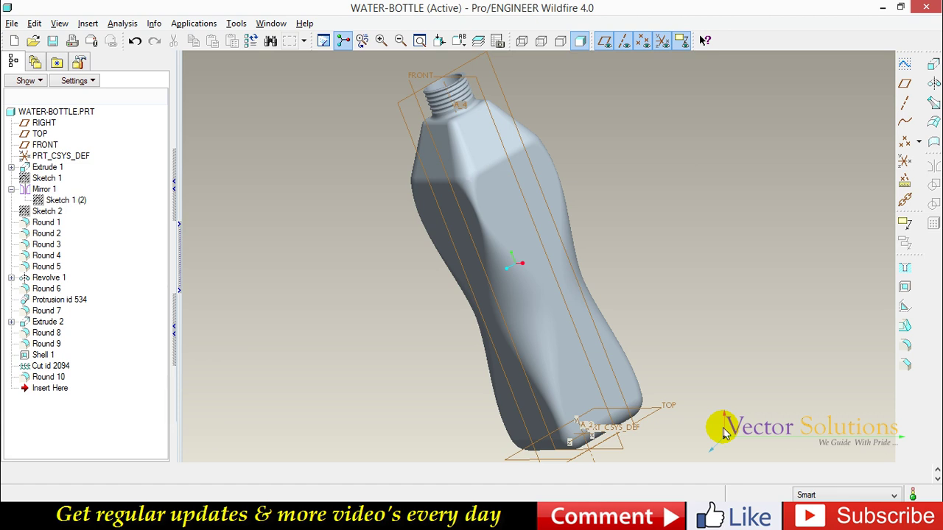
- Hide the datum axes, datum points, coordinate systems and annotations
click(623, 41)
click(642, 42)
click(662, 41)
click(679, 41)
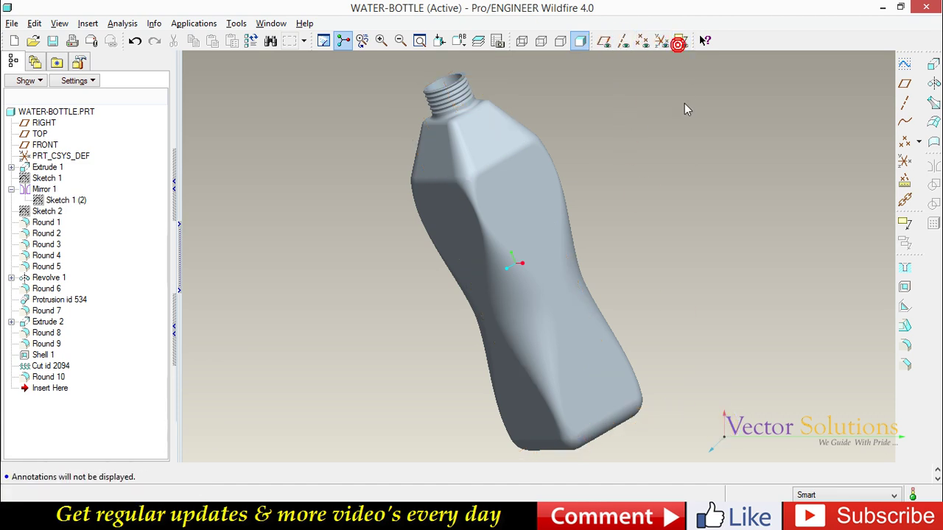
- Save a copy of the part as STEP file water-bottle.stp with solids and shells
click(12, 25)
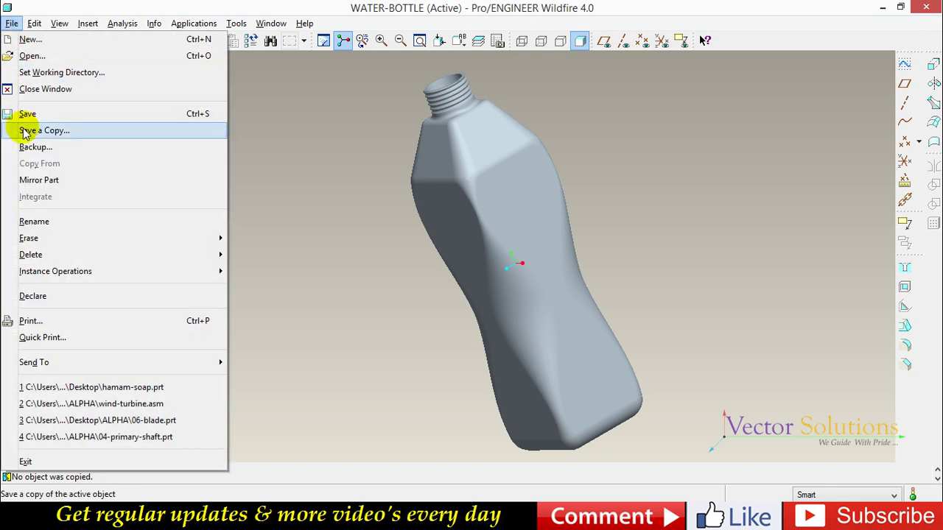
click(26, 131)
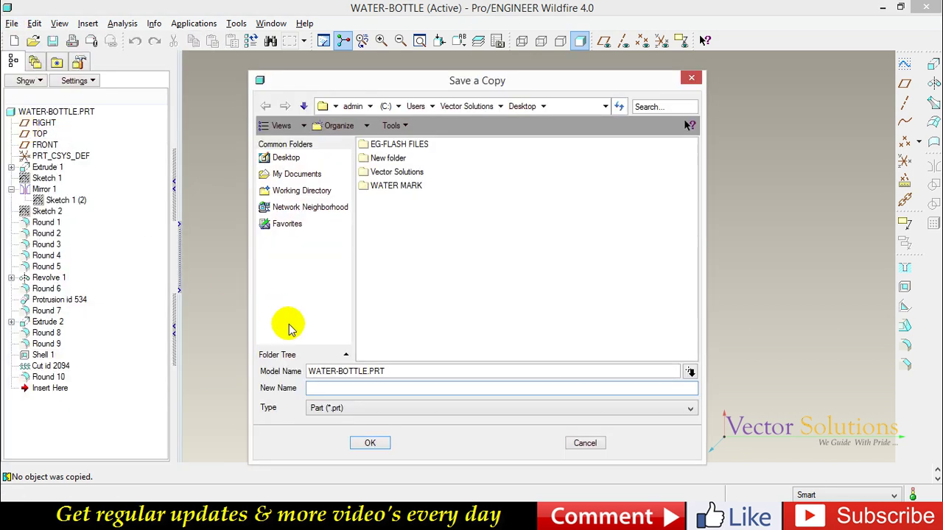
click(417, 412)
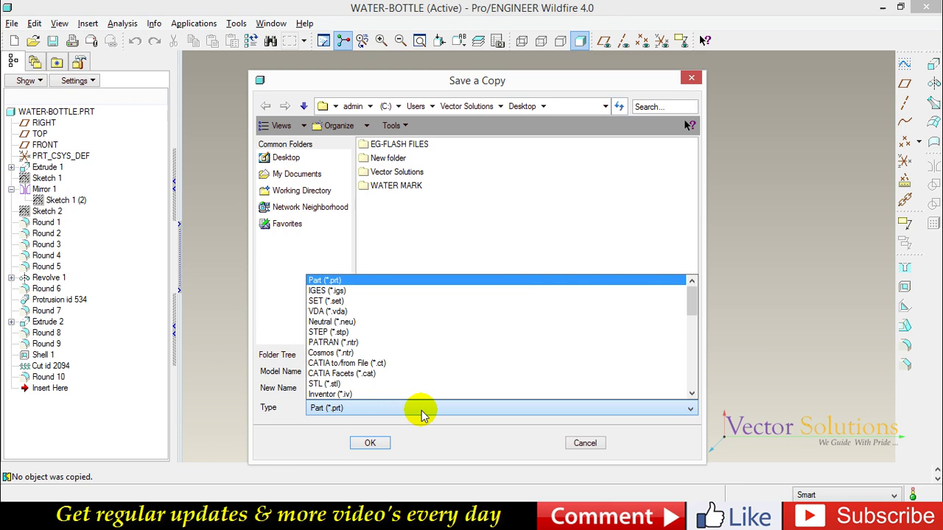
click(384, 332)
click(372, 443)
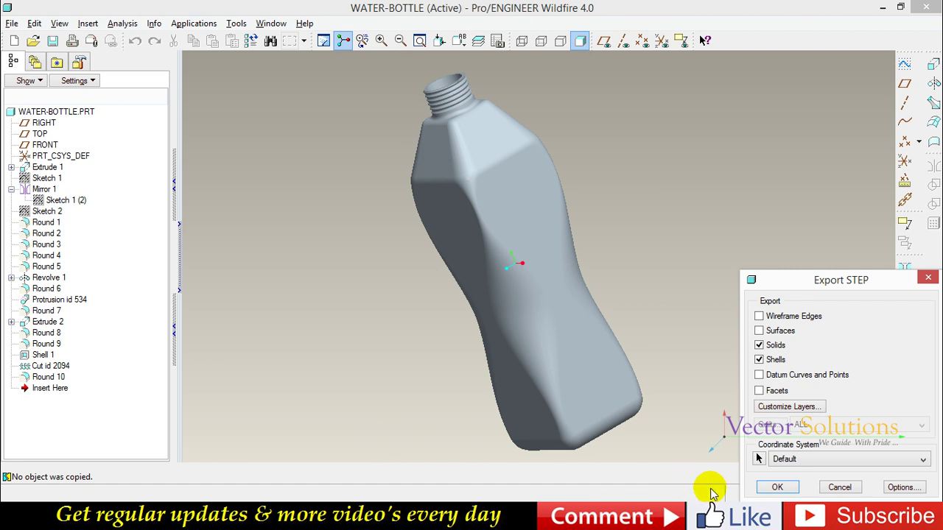
click(775, 489)
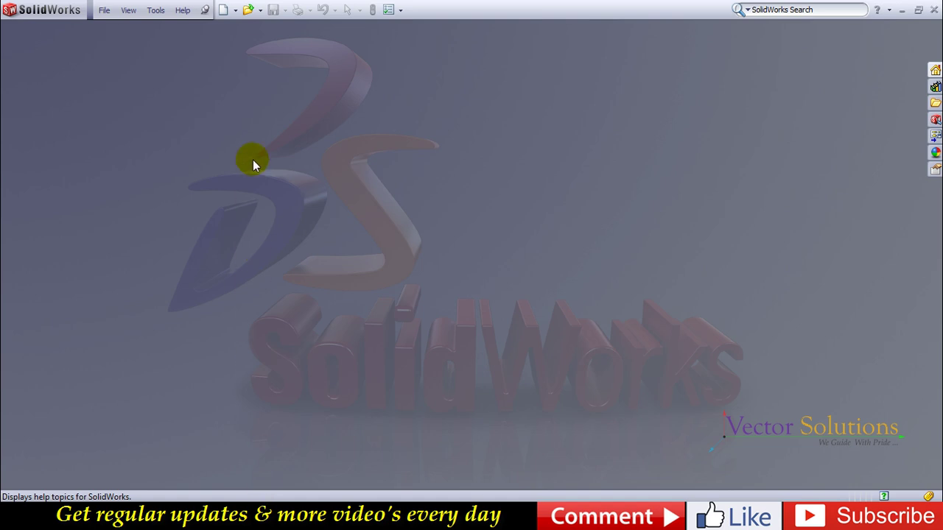
- Open water-bottle.stp in SolidWorks using the STEP AP203/214 file type
click(247, 12)
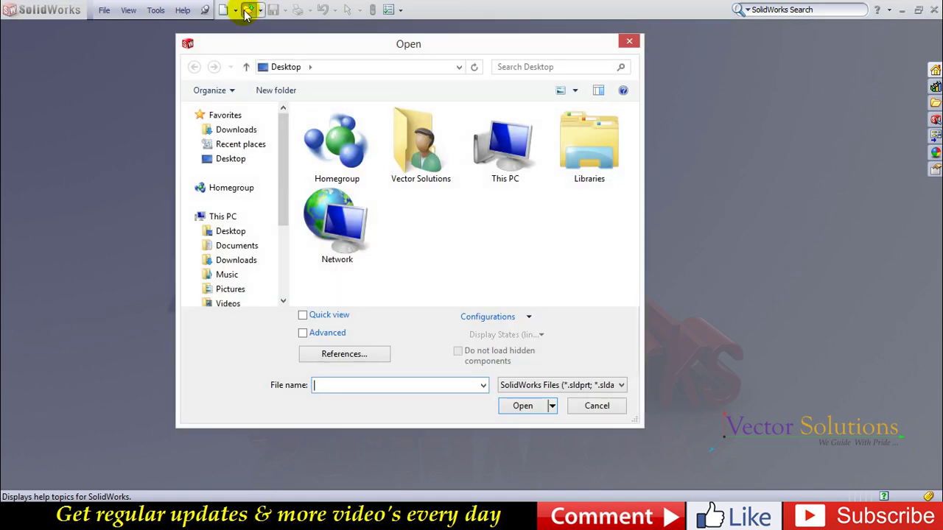
click(525, 384)
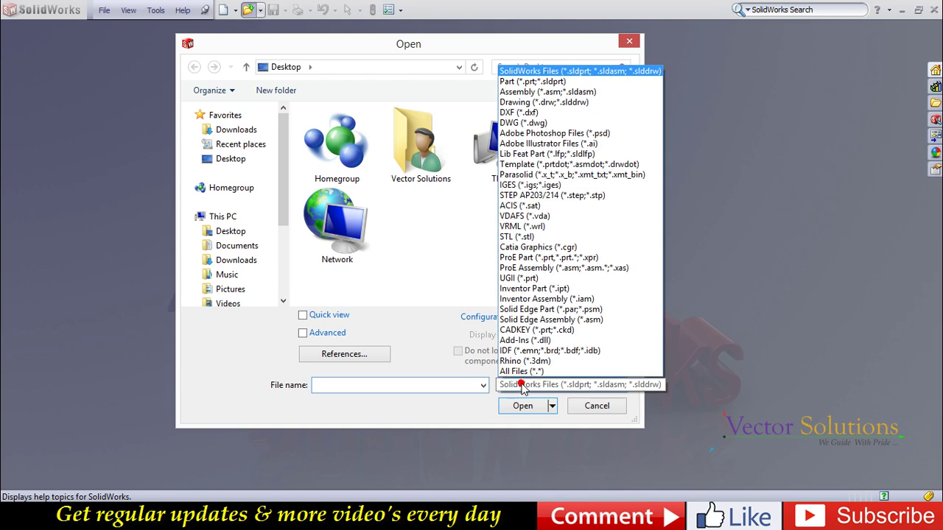
click(537, 197)
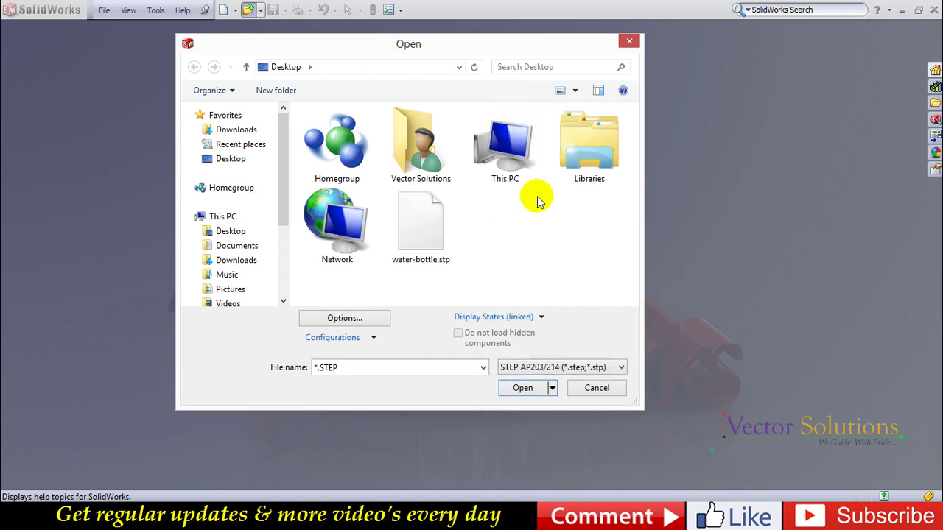
click(431, 228)
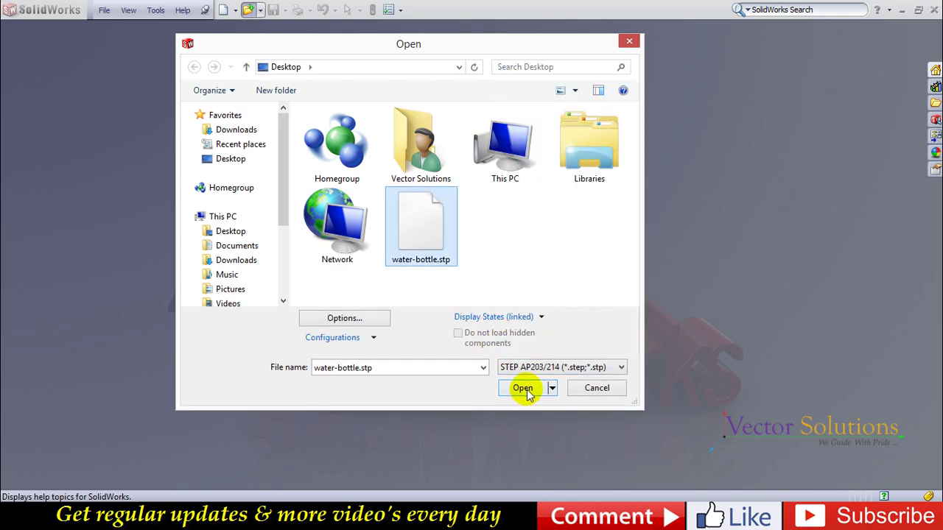
click(524, 390)
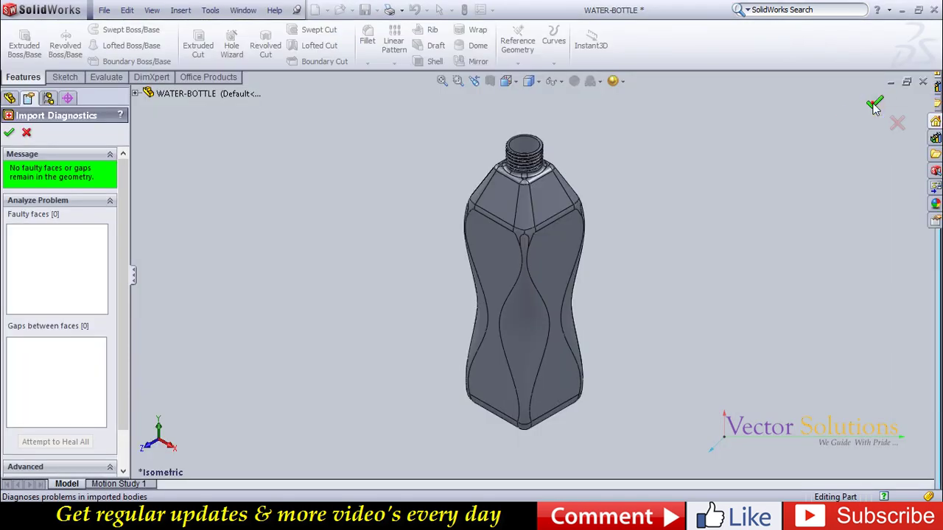
- Dismiss import diagnostics, decline FeatureWorks recognition, and orbit the imported bottle
click(874, 107)
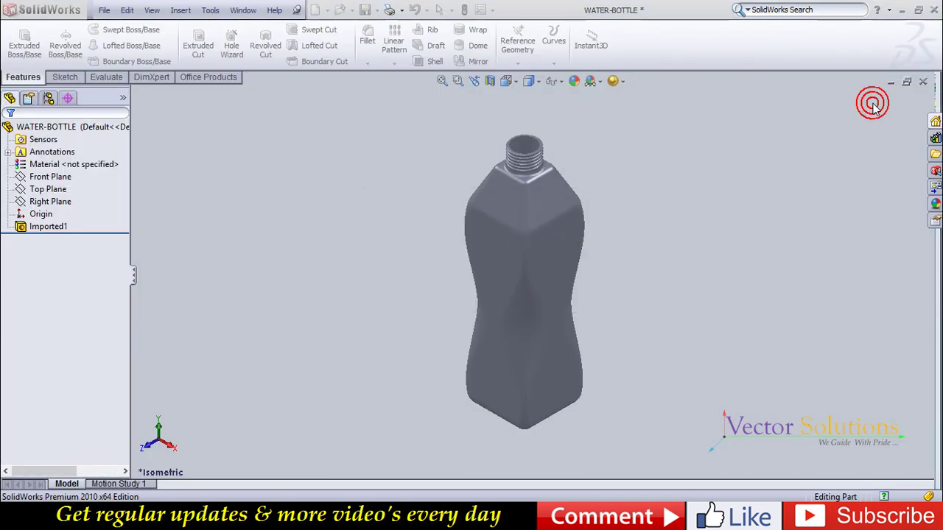
click(475, 261)
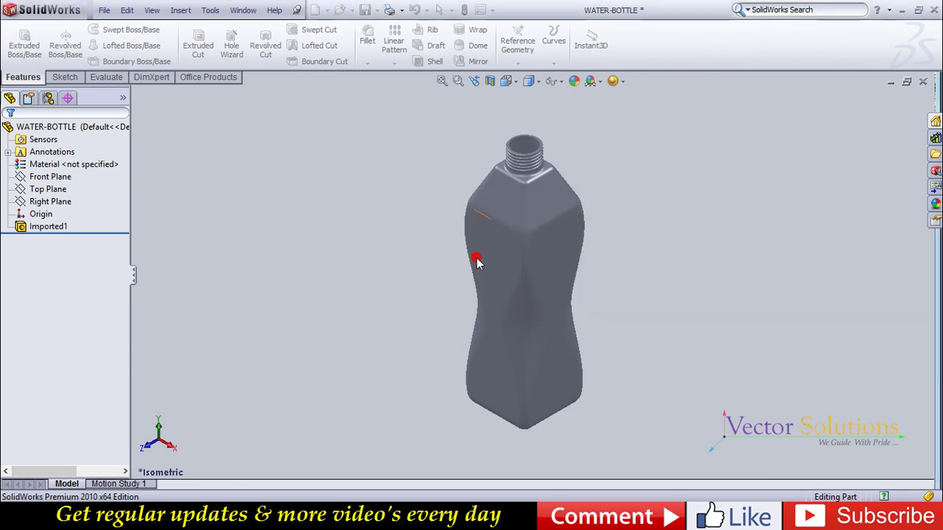
mouse_move(636, 279)
middle_down()
mouse_move(530, 277)
mouse_move(349, 332)
mouse_move(442, 331)
mouse_move(520, 347)
mouse_move(536, 361)
middle_up()
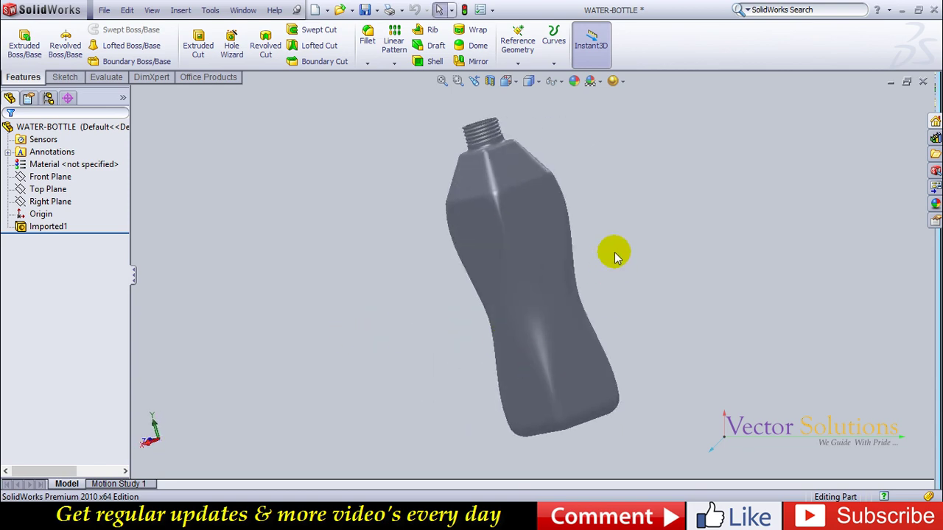
scroll(612, 255, down, 2)
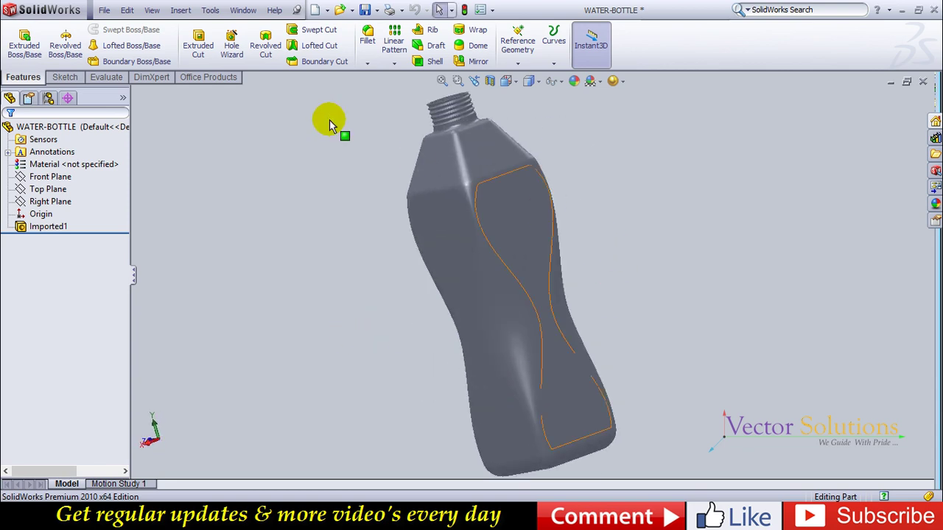
- Save the part as WATER-BOTTLE on the Desktop
click(103, 9)
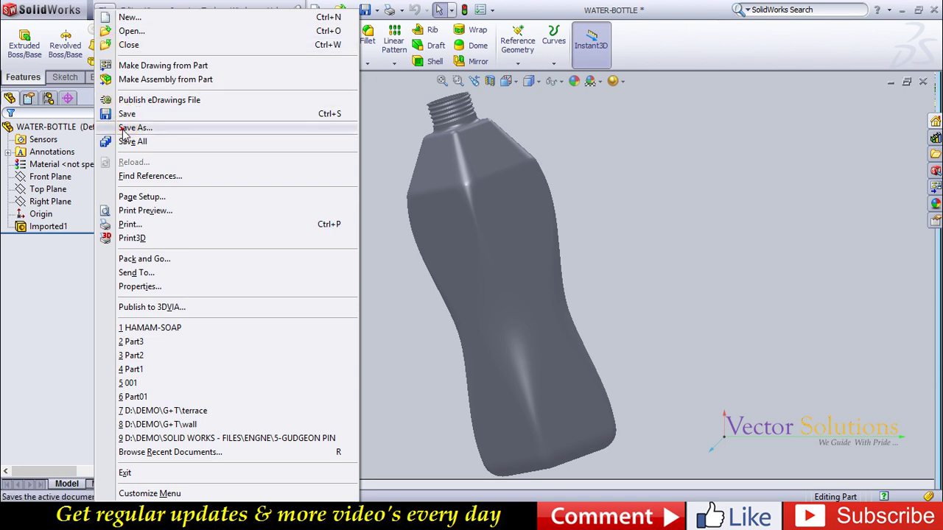
click(125, 127)
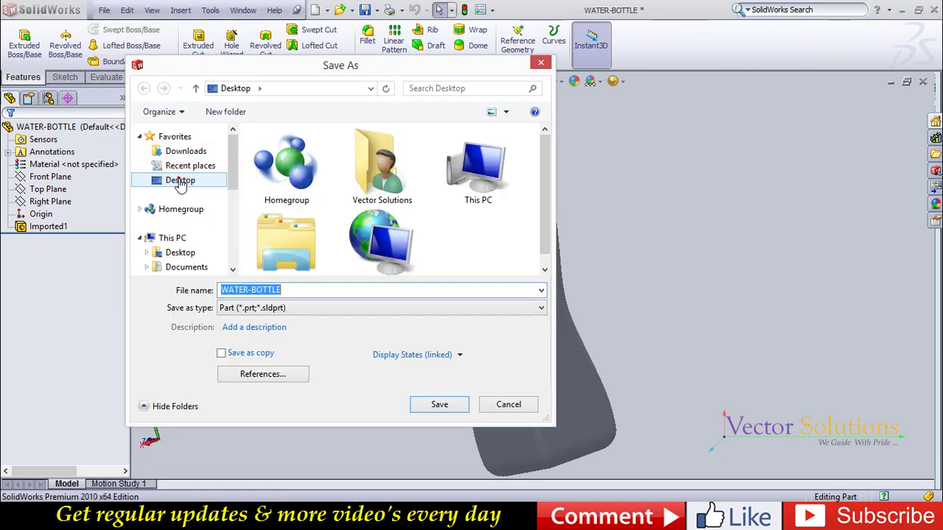
click(174, 182)
click(422, 410)
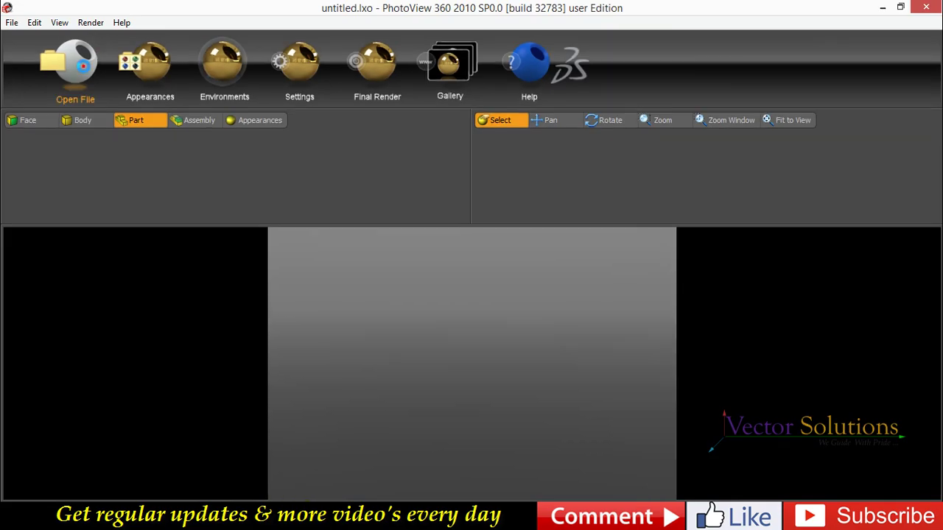
- Open WATER-BOTTLE.SLDPRT in PhotoView and review the output settings without changes
click(83, 64)
click(228, 227)
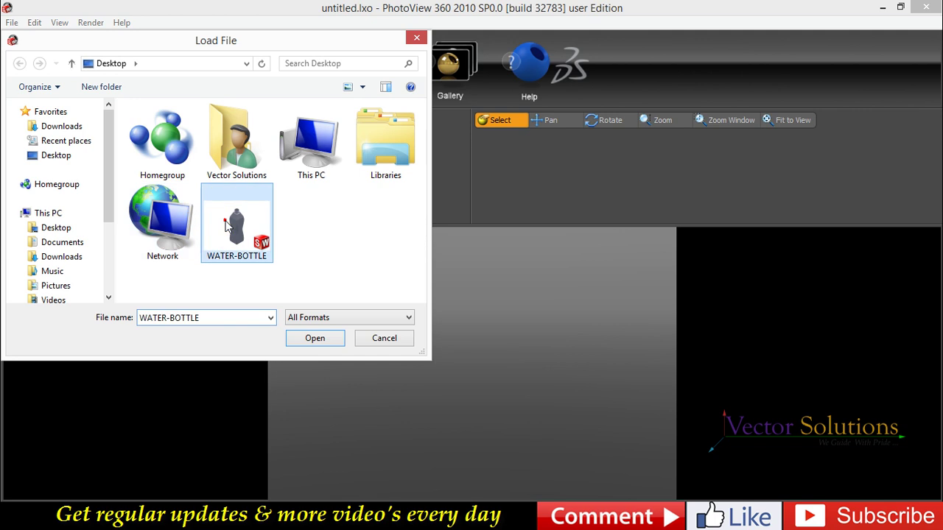
click(315, 338)
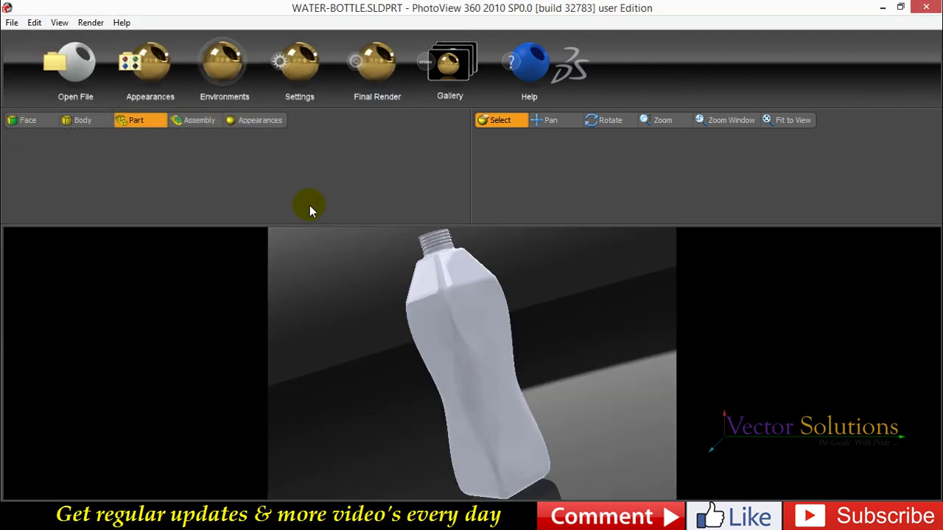
click(305, 72)
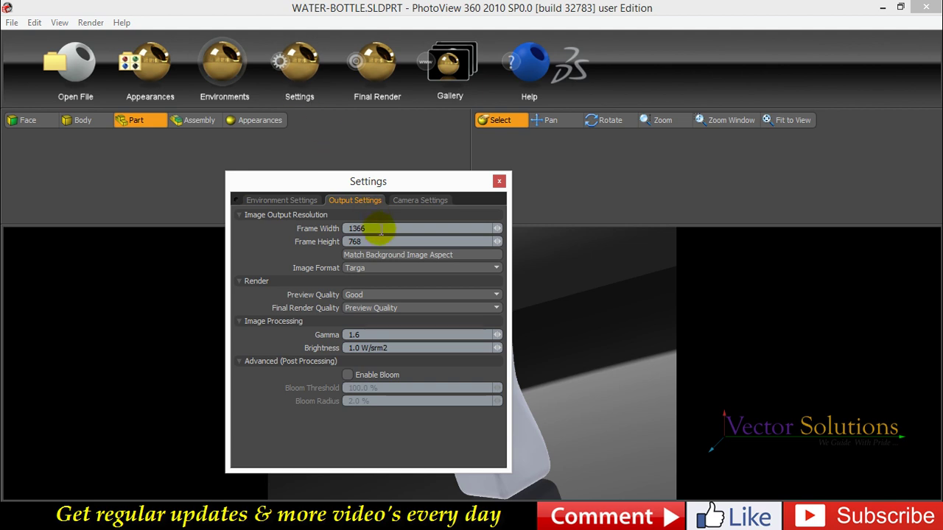
click(499, 181)
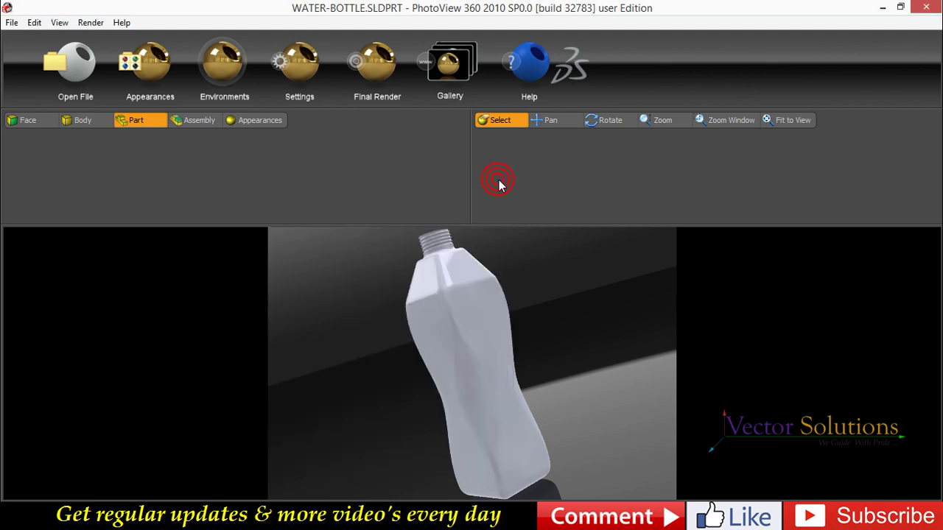
- Apply the brown glass swatch from glass > gloss to the bottle and close the library
click(159, 76)
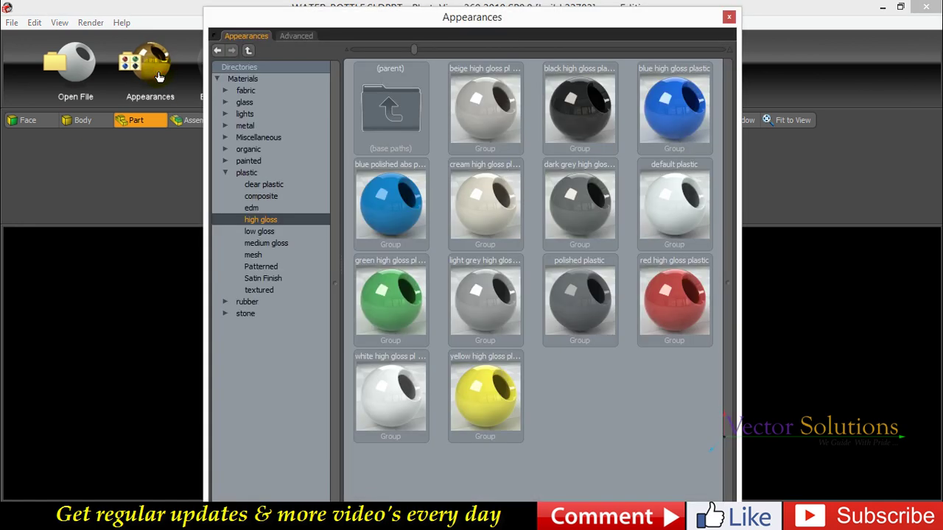
click(225, 102)
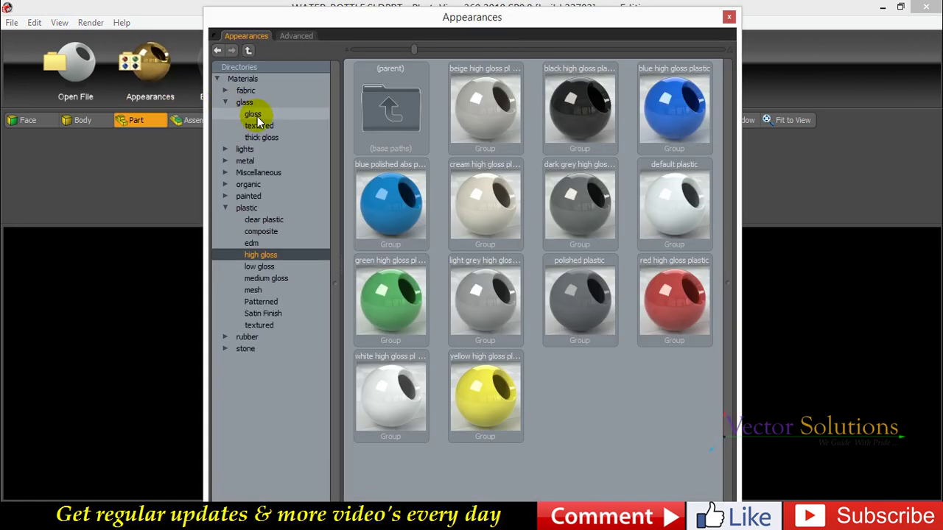
click(256, 115)
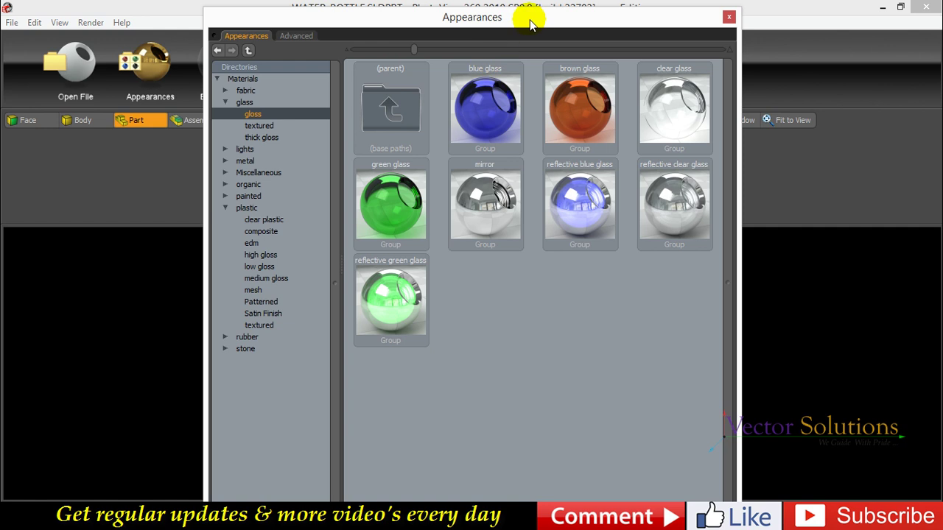
drag(530, 21, 791, 26)
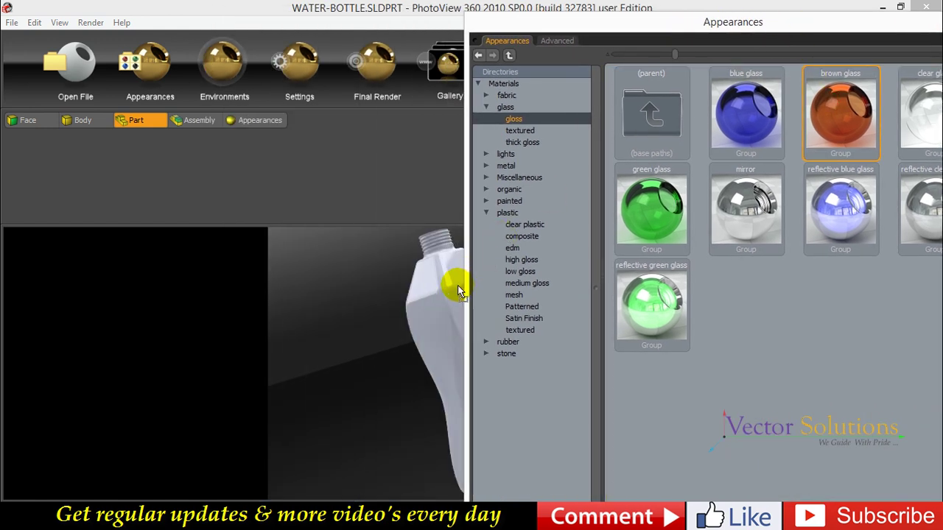
drag(457, 285, 458, 285)
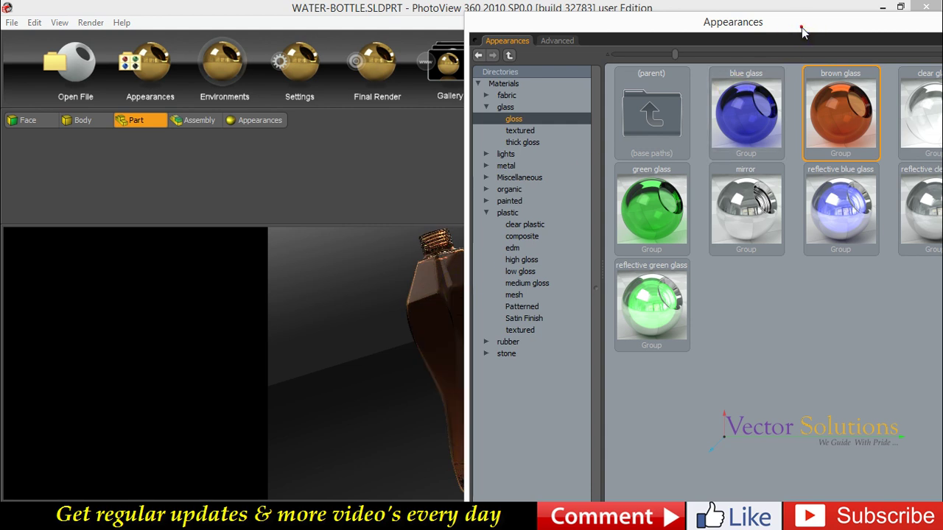
drag(801, 29, 685, 34)
click(868, 27)
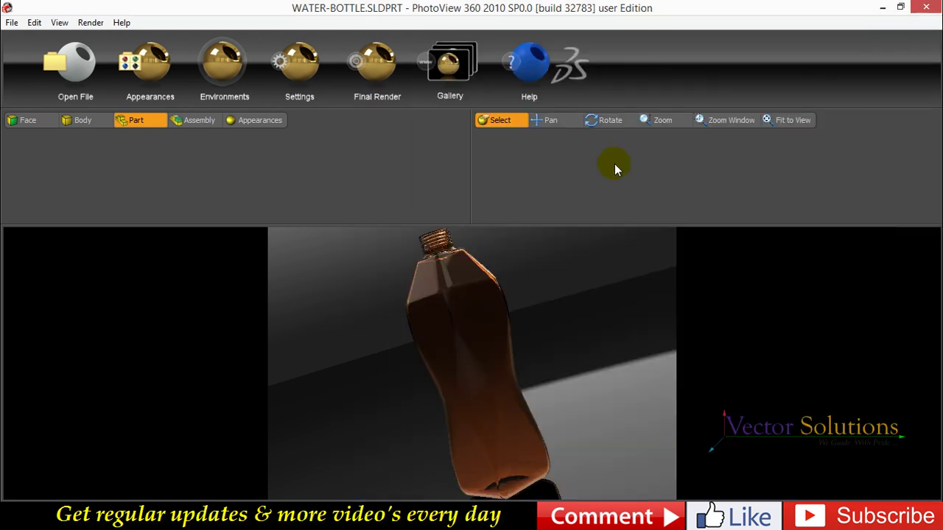
- Place the bottle in the kitchen environment
click(229, 74)
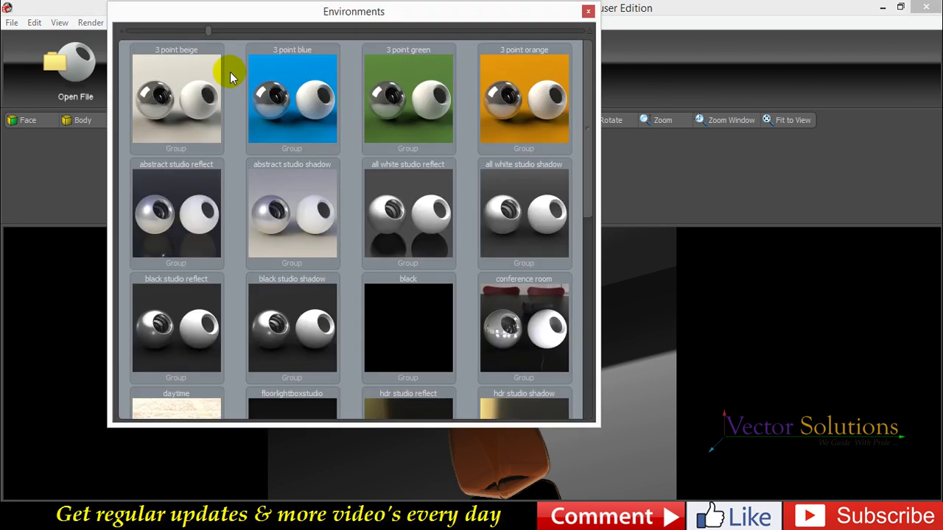
mouse_move(589, 130)
mouse_down()
mouse_move(588, 249)
mouse_move(640, 275)
mouse_up()
click(307, 230)
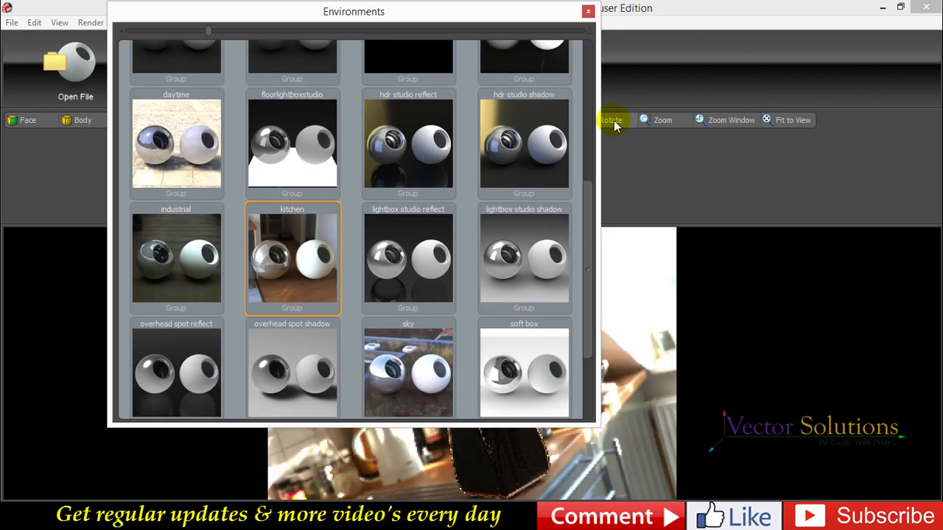
click(587, 13)
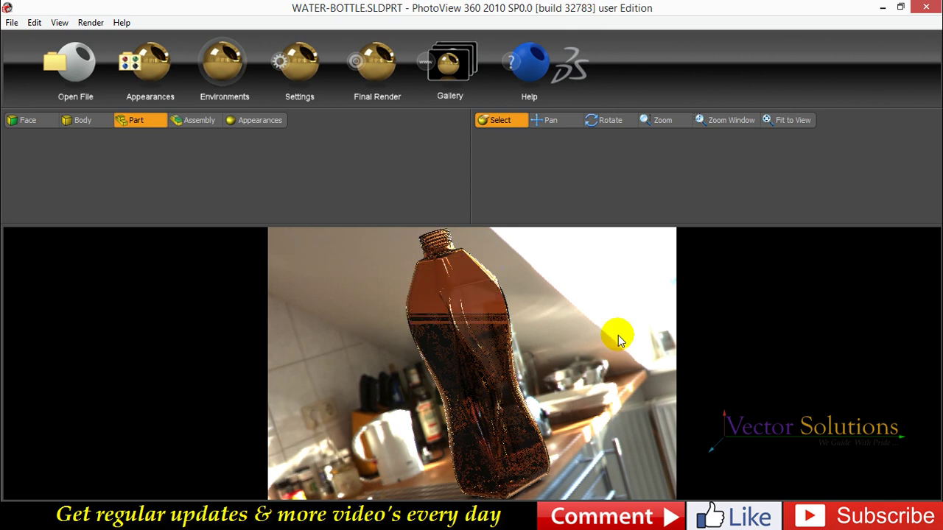
- Orbit the view to show the bottle from a new angle
mouse_move(628, 335)
middle_down()
mouse_move(612, 332)
mouse_move(563, 449)
mouse_move(568, 417)
mouse_move(631, 358)
mouse_move(517, 346)
mouse_move(368, 375)
mouse_move(564, 453)
mouse_move(623, 375)
mouse_move(397, 336)
mouse_move(361, 358)
mouse_move(370, 341)
mouse_move(499, 400)
mouse_move(510, 345)
mouse_move(523, 326)
mouse_move(526, 358)
mouse_move(536, 315)
mouse_move(541, 326)
middle_up()
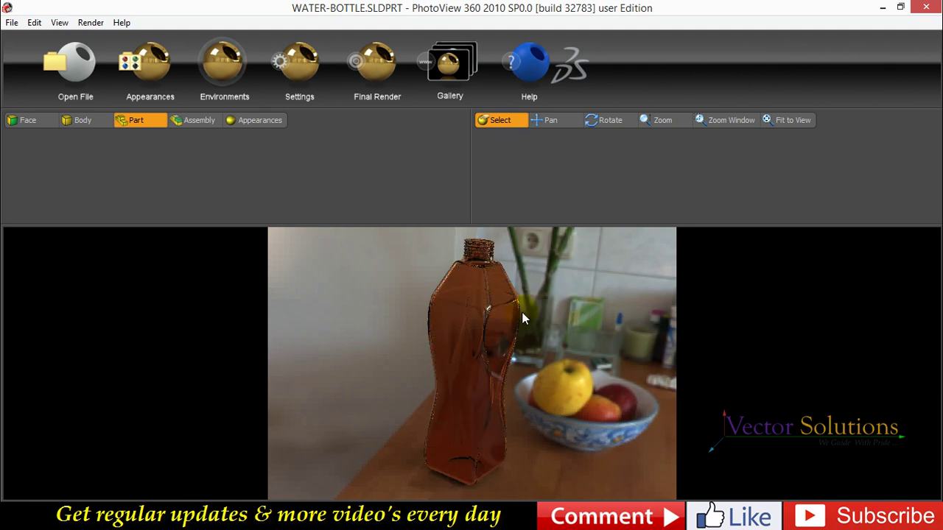
scroll(521, 350, down, 1)
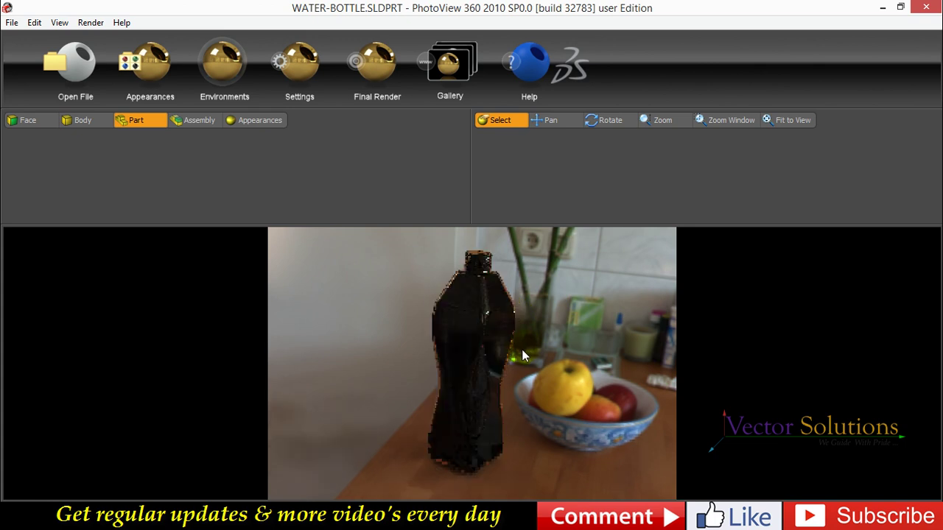
scroll(521, 350, down, 1)
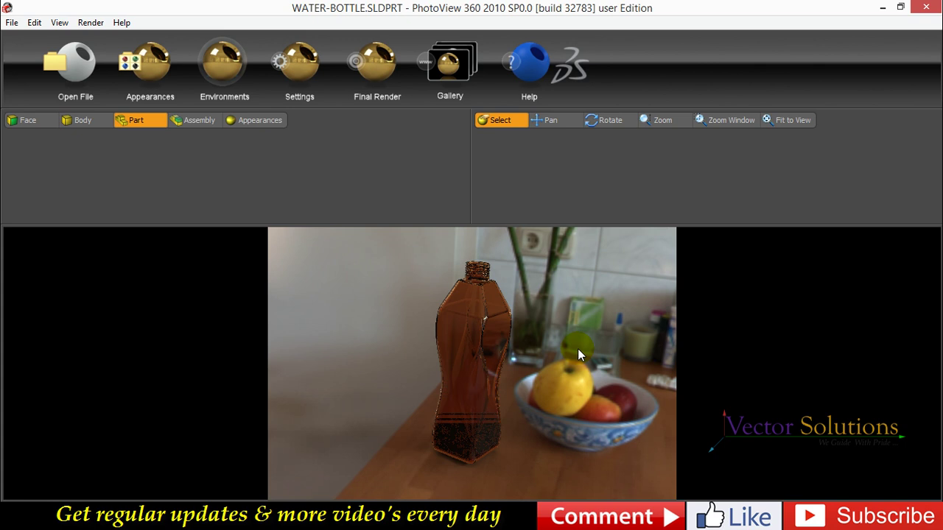
middle_drag(574, 334, 555, 334)
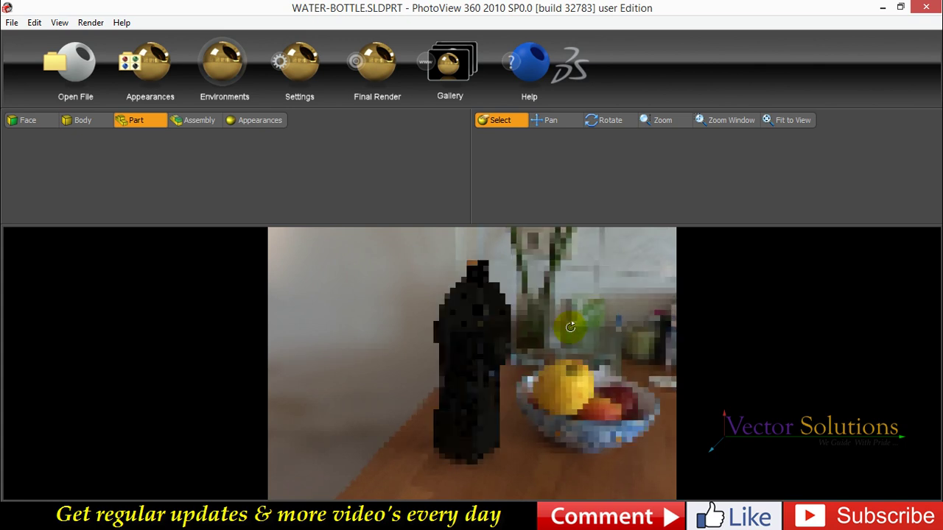
click(611, 121)
drag(484, 373, 497, 376)
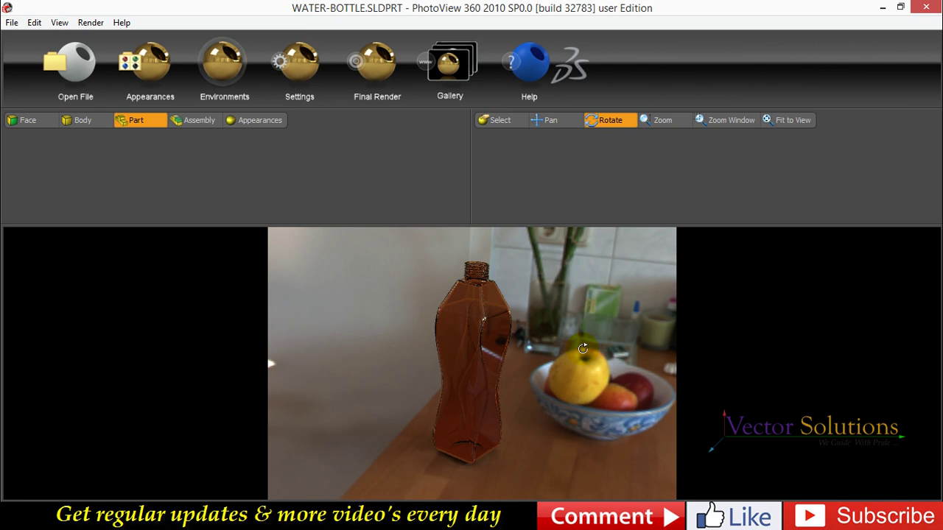
- Bring up the bottle's glass appearance and its advanced properties
click(151, 70)
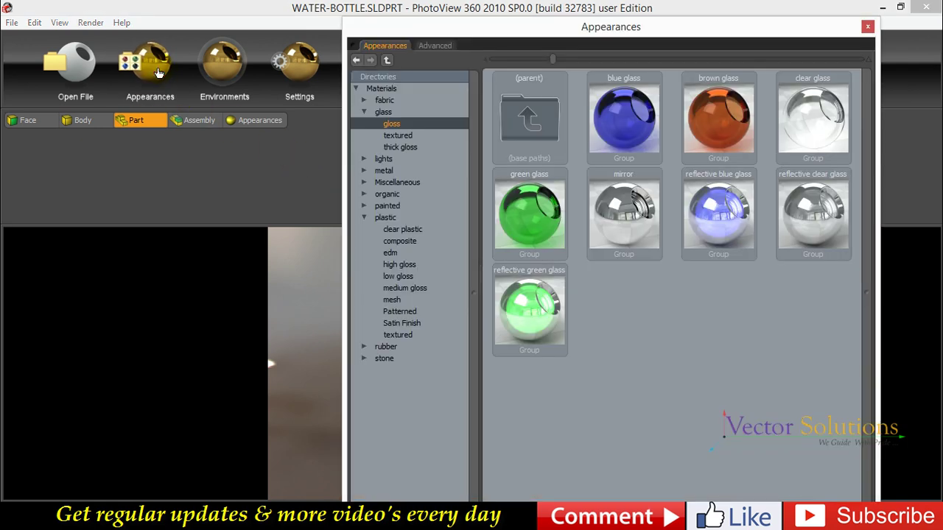
drag(440, 31, 696, 34)
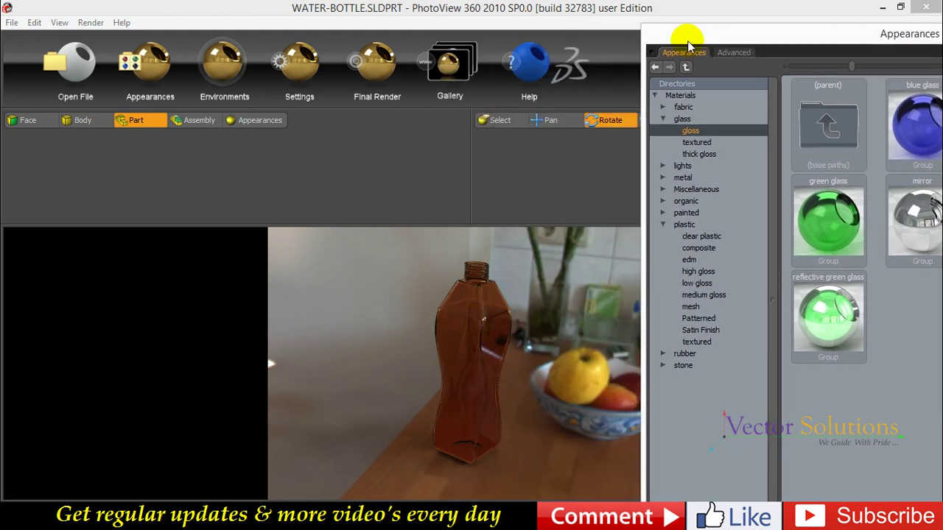
click(496, 127)
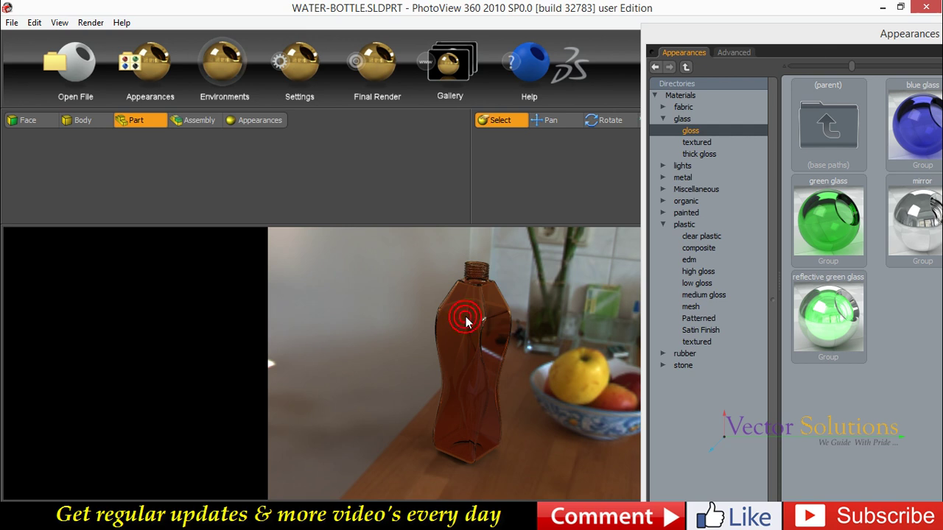
mouse_move(710, 31)
mouse_down()
mouse_move(660, 36)
mouse_move(530, 10)
mouse_up()
click(675, 53)
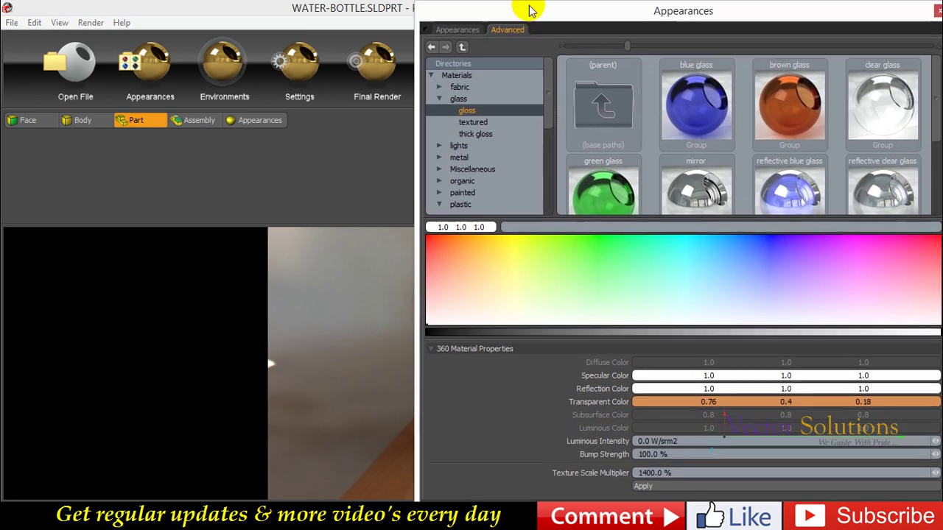
- Set the glass transparent colour to light cyan (0.33, 1.0, 1.0) and close the panel
click(685, 403)
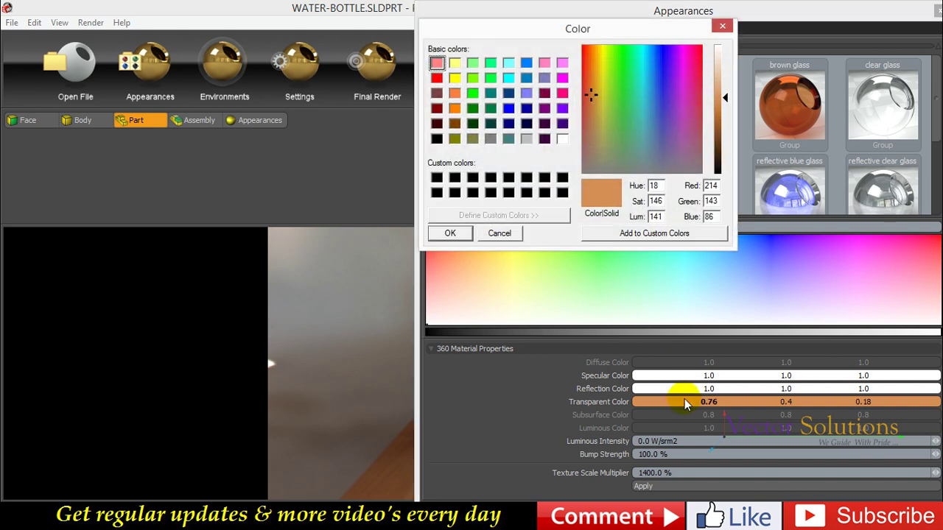
click(508, 63)
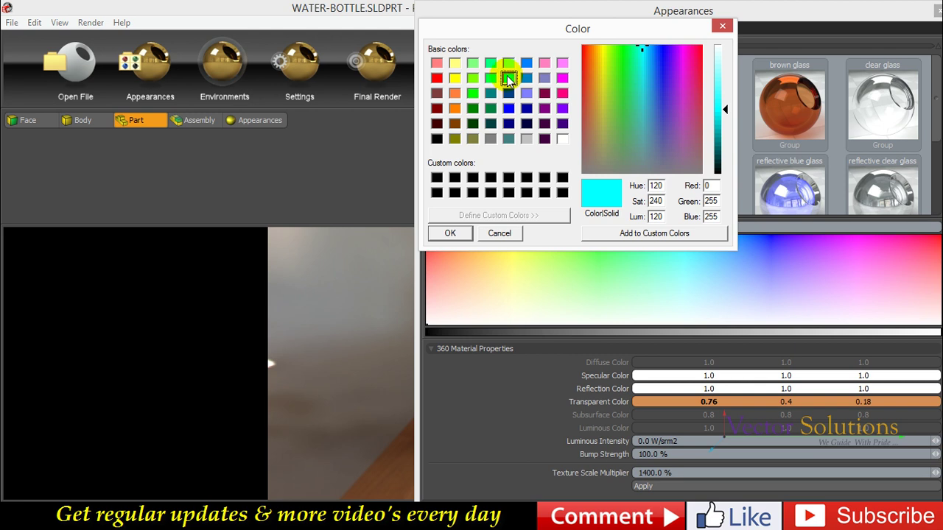
click(508, 65)
click(450, 233)
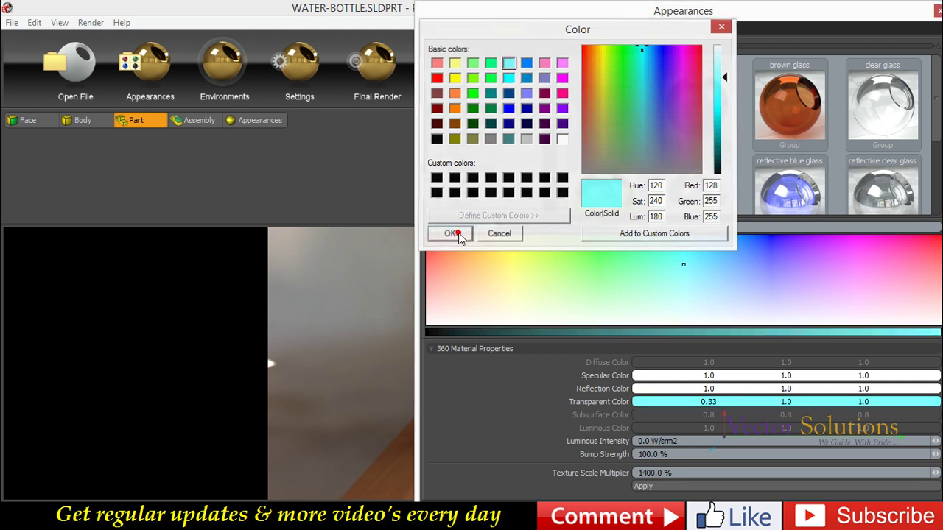
double_click(734, 10)
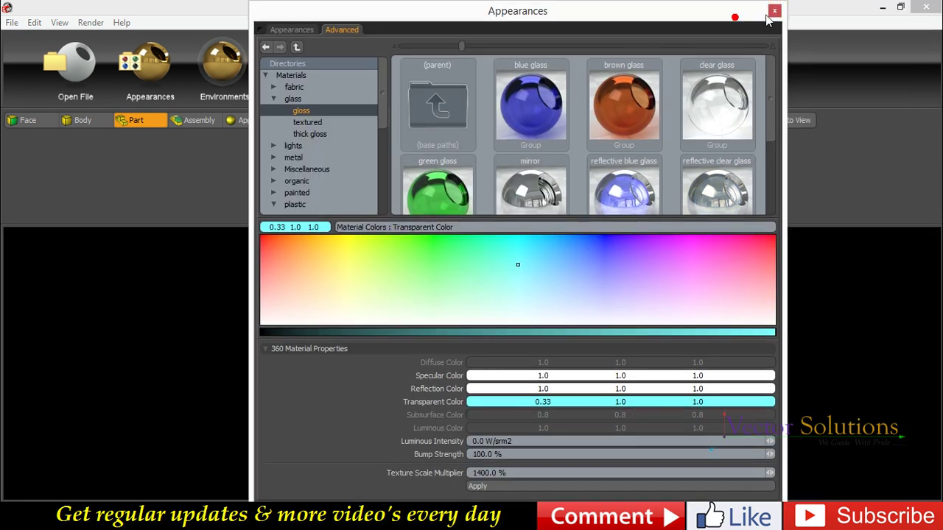
click(775, 7)
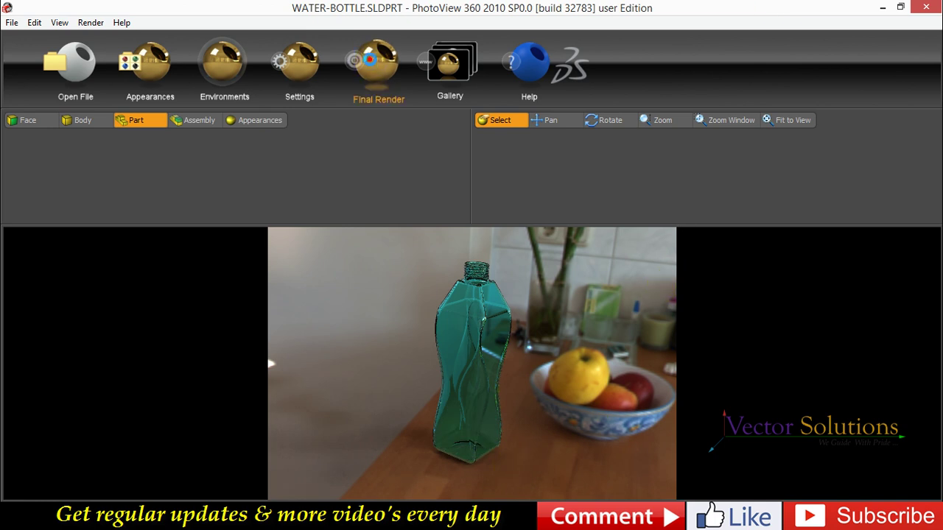
- Run the final render and save it as the JPEG 'WATER-BOTTLE-RENDERED' on the Desktop, then close the render window
click(372, 62)
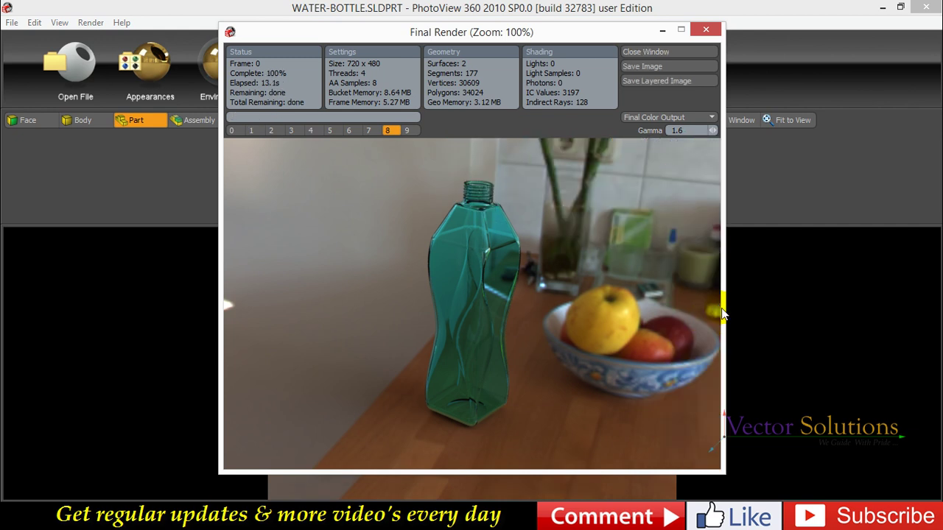
click(666, 69)
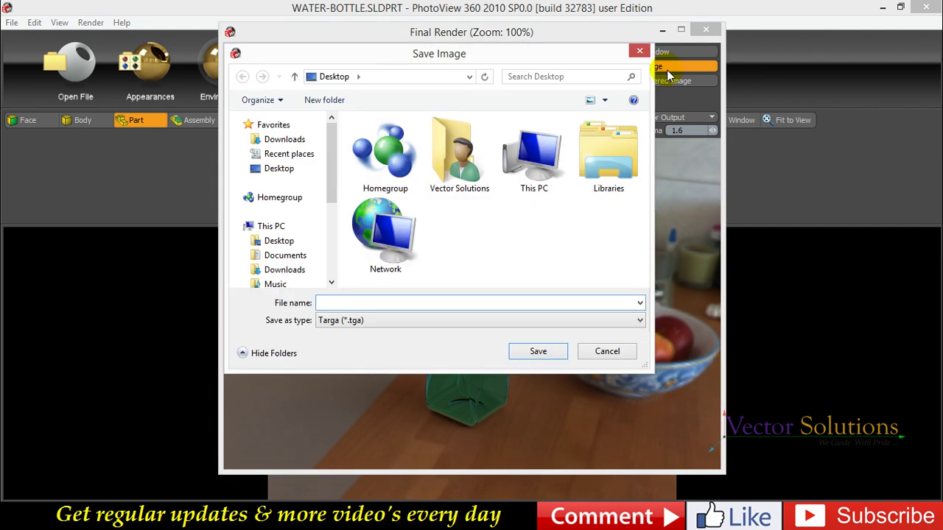
click(545, 322)
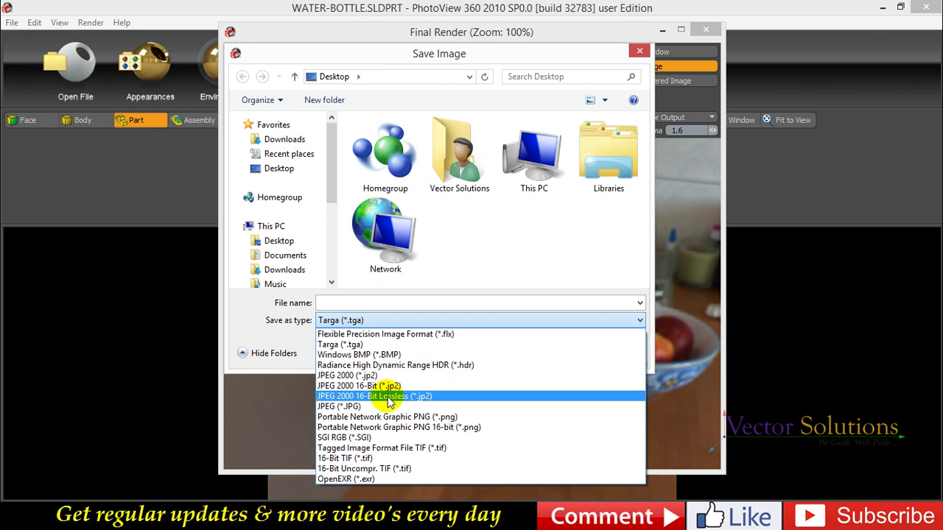
click(347, 406)
click(356, 302)
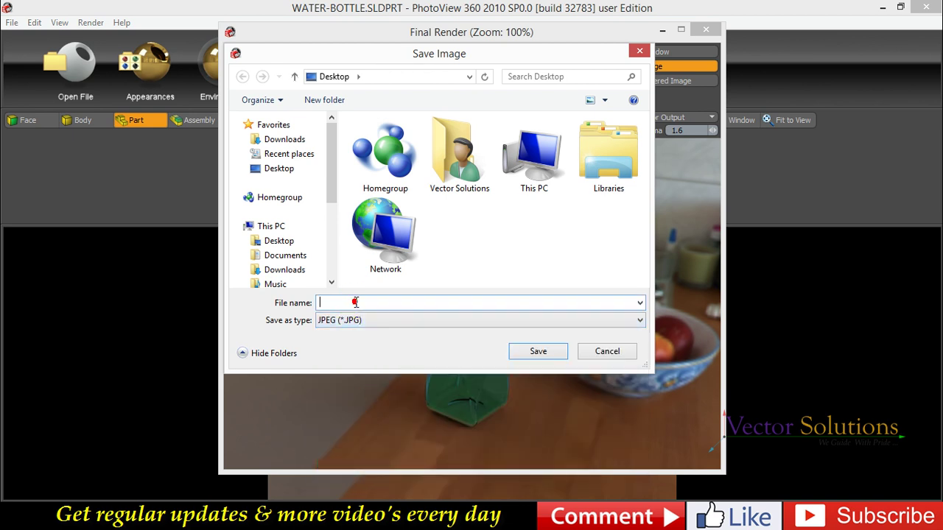
text(WATER-BO)
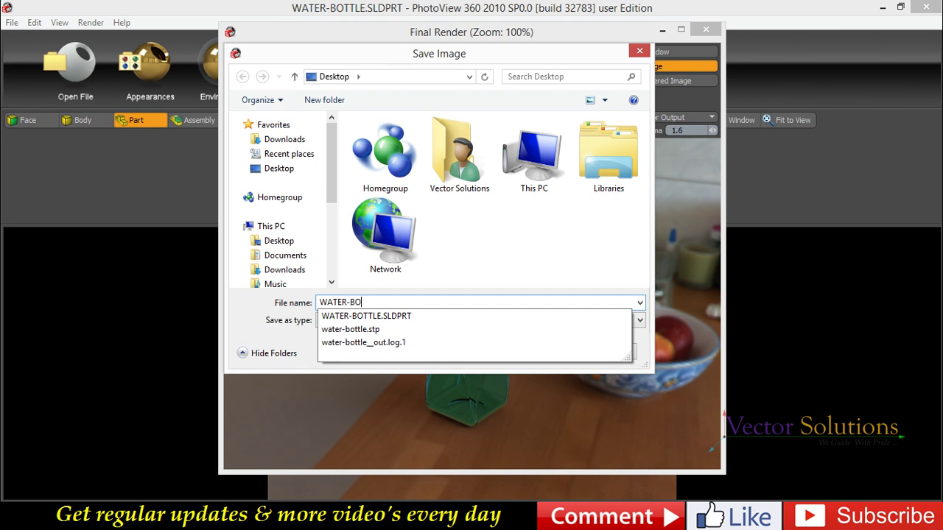
text(E-R)
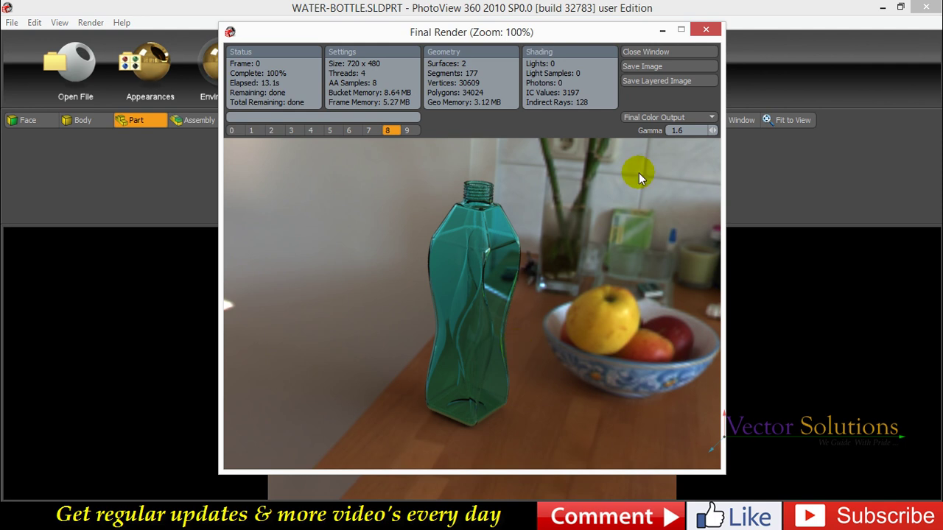
click(707, 30)
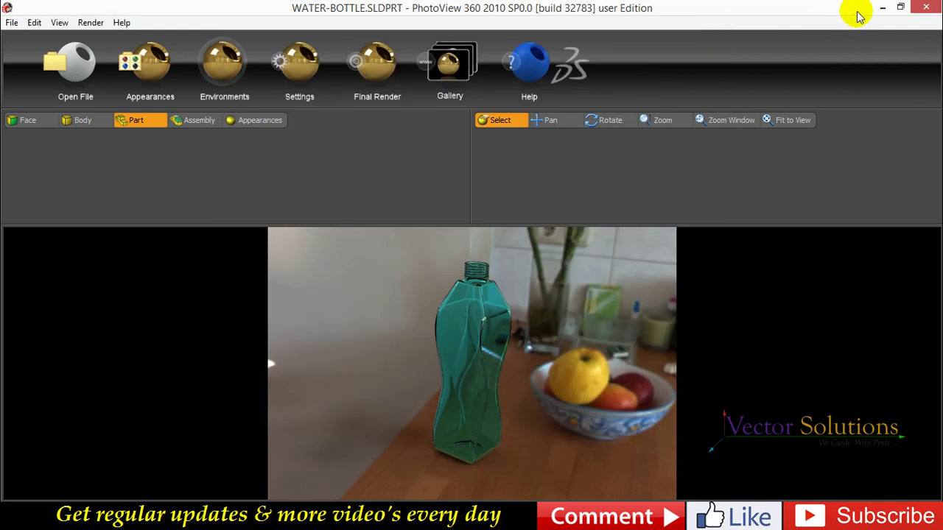
- Minimize PhotoView, SolidWorks and Pro/ENGINEER, open WATER-BOTTLE-RENDERED from the desktop and view it as a slideshow
click(882, 7)
click(900, 10)
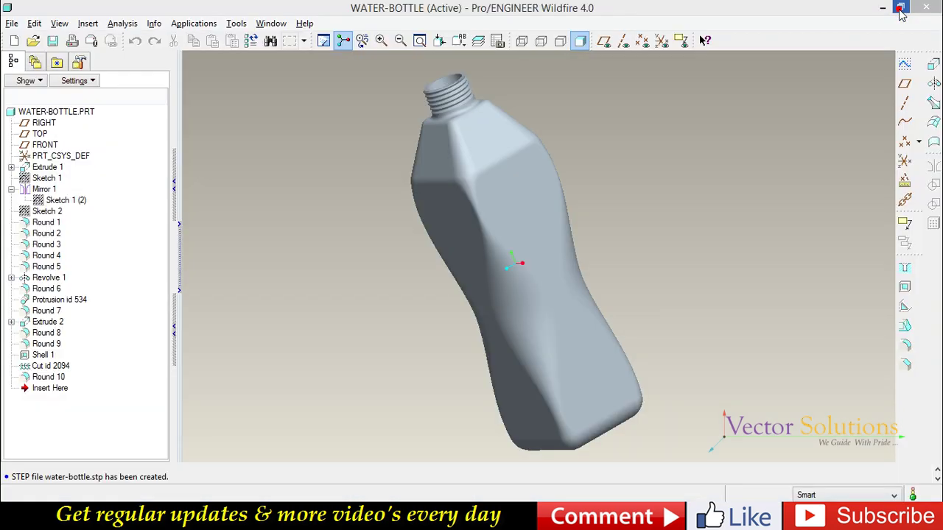
click(883, 8)
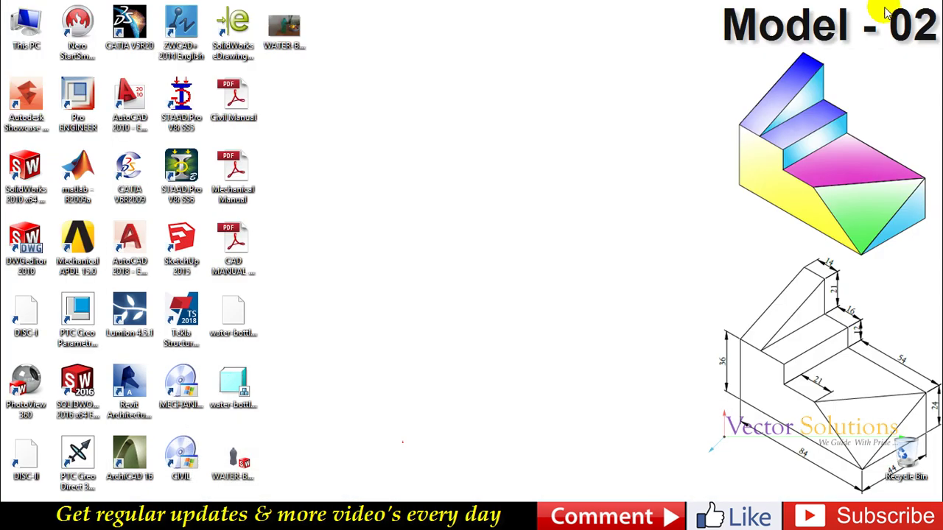
double_click(307, 31)
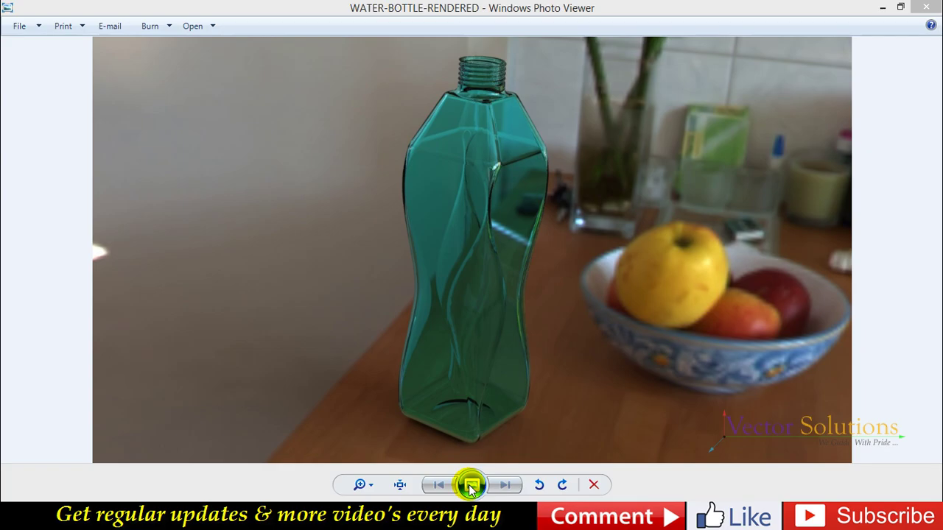
click(471, 485)
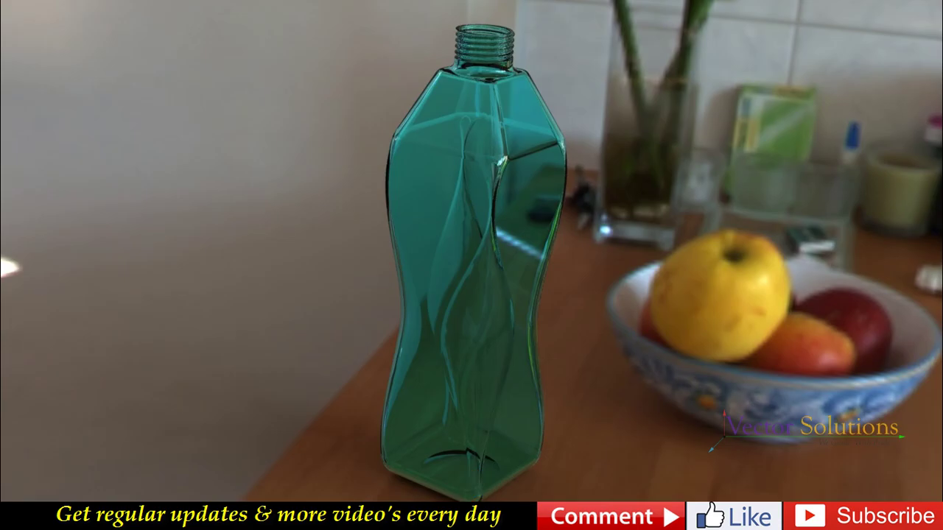